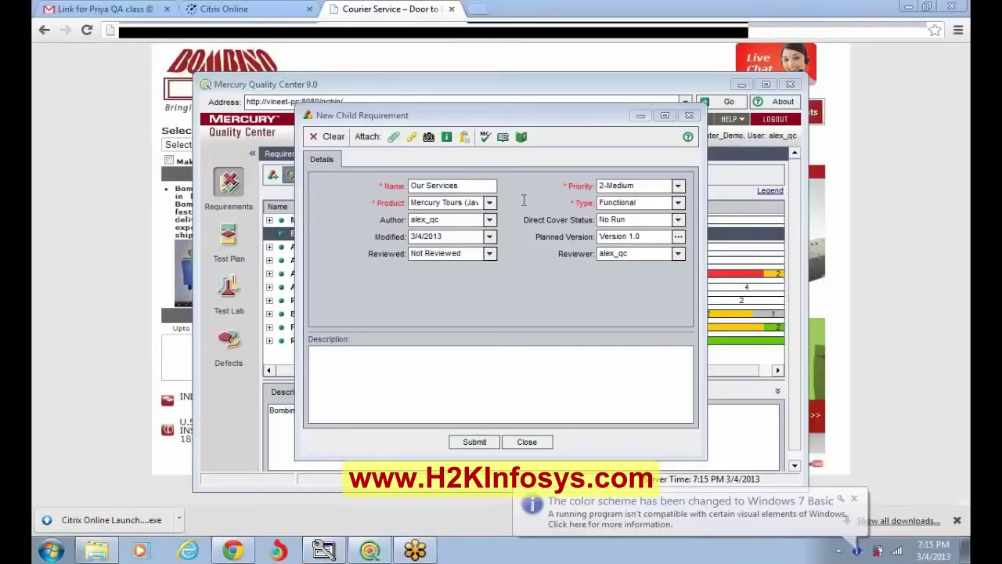
Step: Describe the Our Services child requirement as "Our services screen appears" and submit it
{"action": "left_click", "coordinate": [391, 368]}
{"action": "type", "text": "Our services g"}
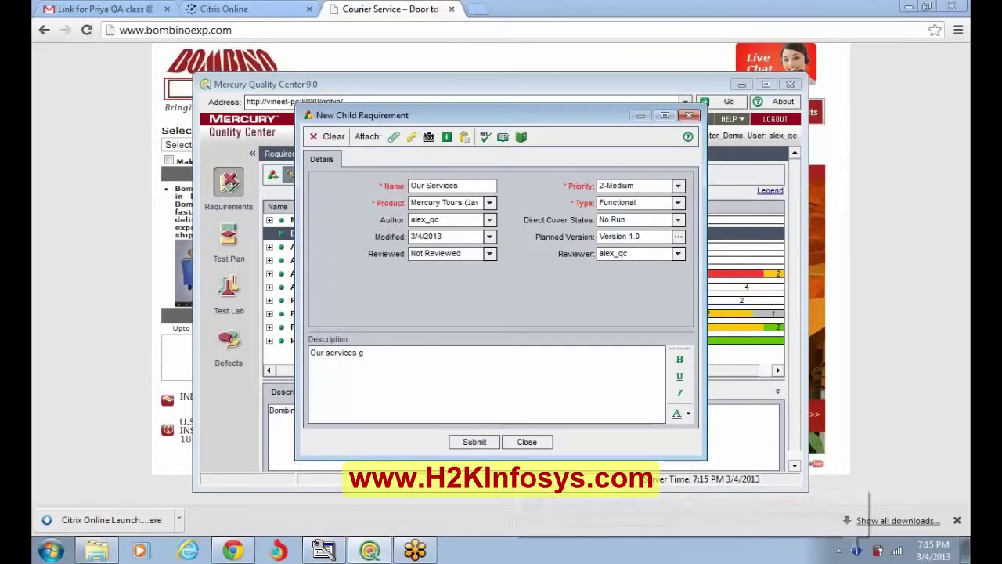
{"action": "key", "text": "BackSpace"}
{"action": "type", "text": "scre"}
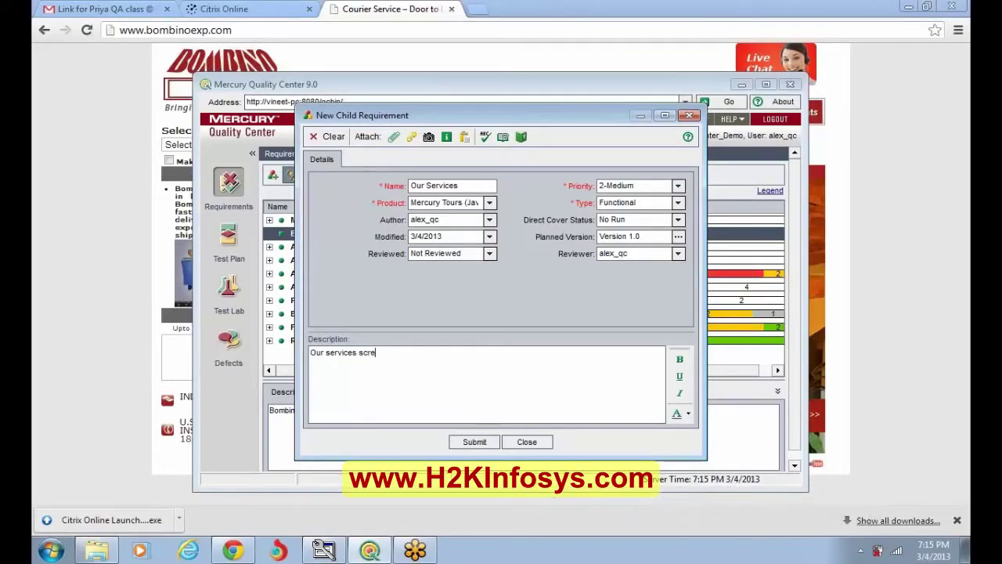
{"action": "type", "text": "en a"}
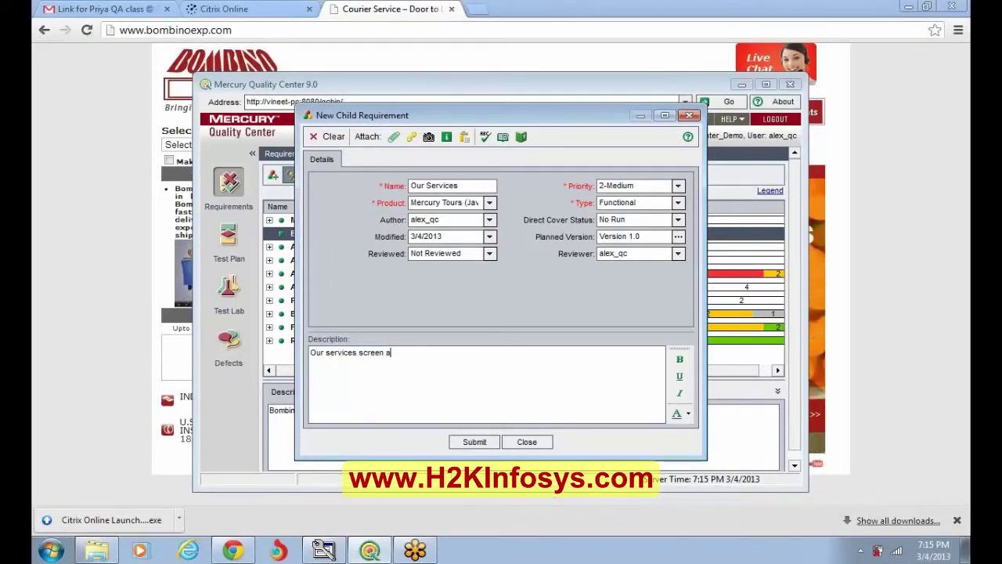
{"action": "type", "text": "ppears"}
{"action": "left_click", "coordinate": [480, 443]}
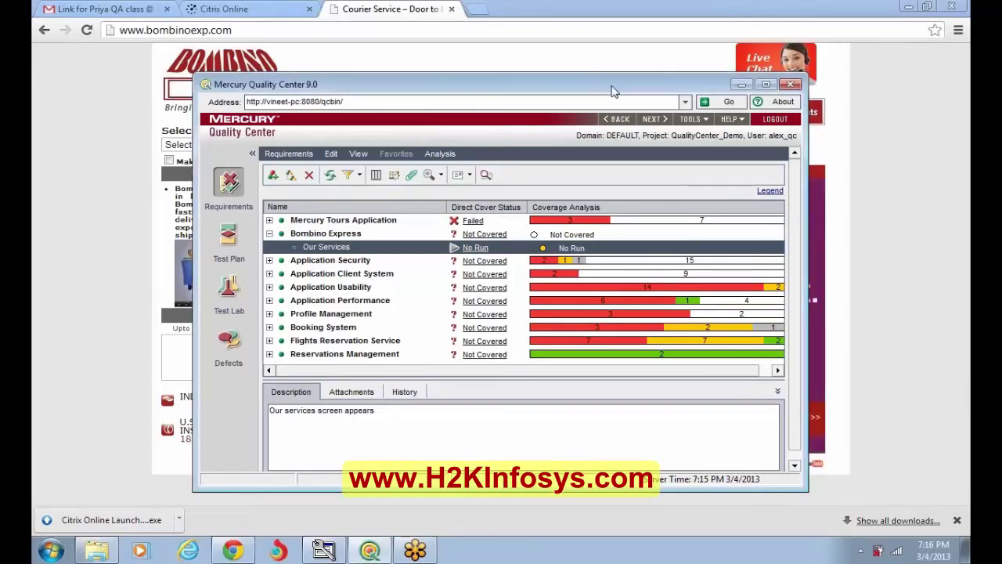
Step: Maximize Quality Center, start a child requirement under Our Services, check the service names on the Bombino Express site in Chrome, and name it Rates
{"action": "left_click_drag", "start_coordinate": [614, 91], "coordinate": [450, 14]}
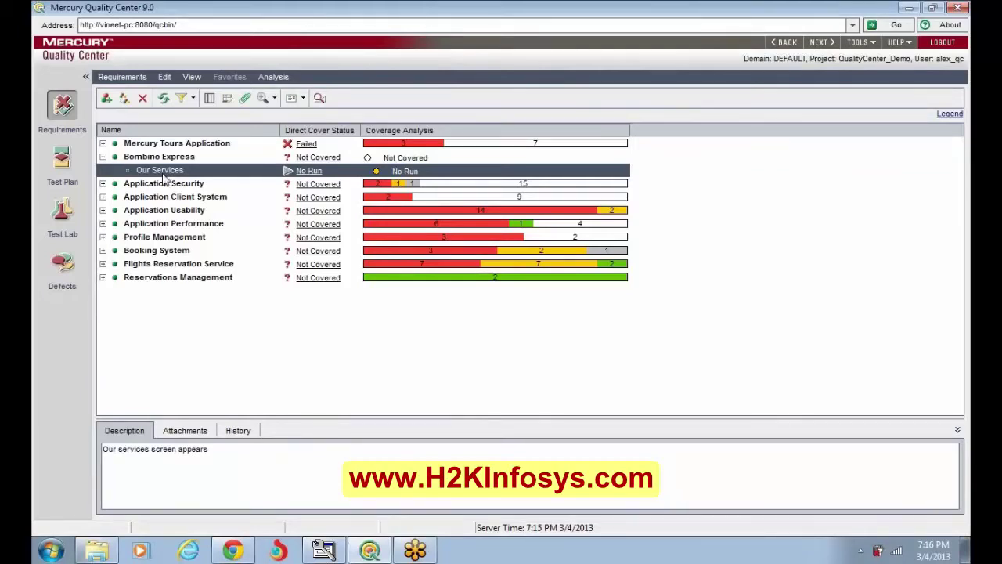
{"action": "left_click", "coordinate": [125, 99]}
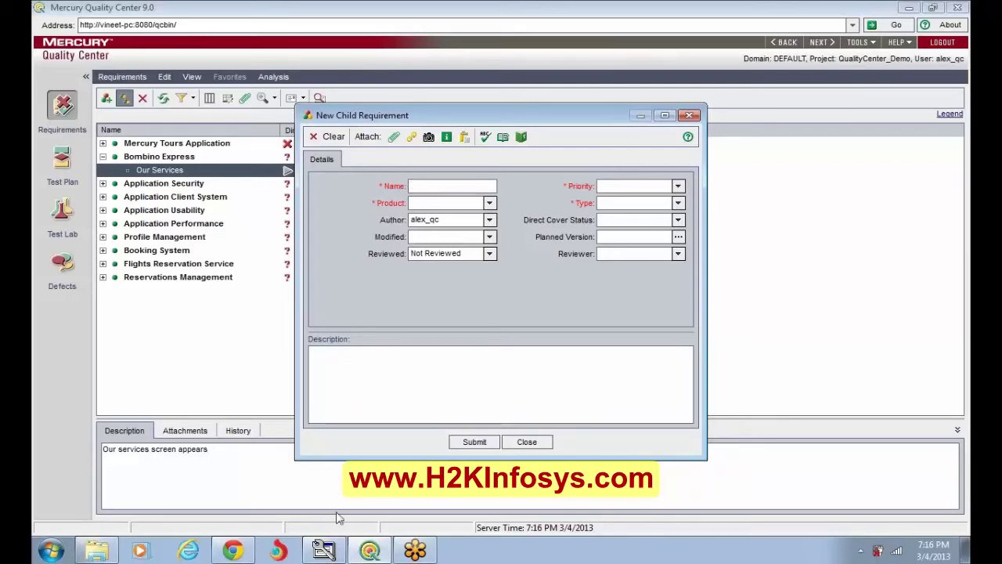
{"action": "mouse_move", "coordinate": [417, 551]}
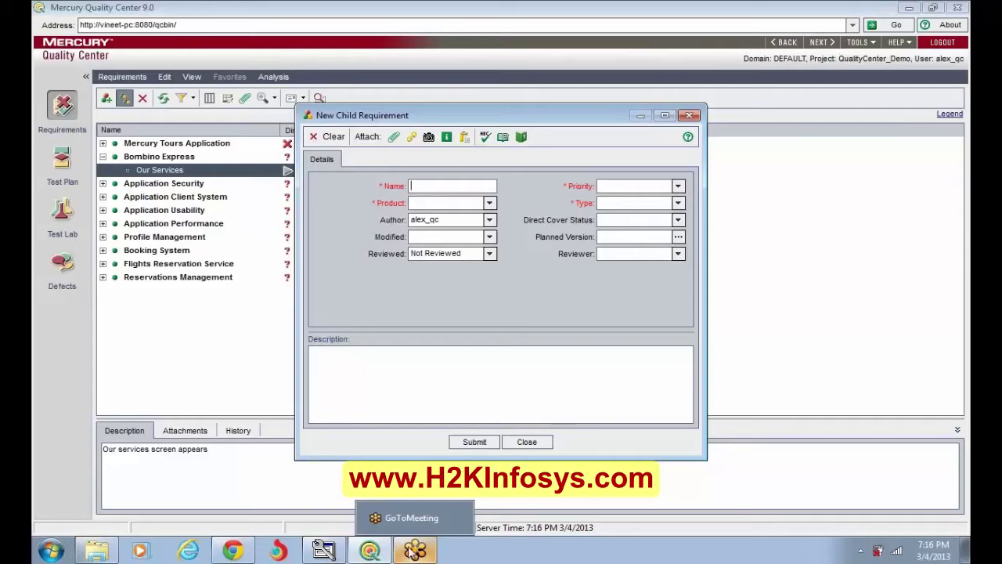
{"action": "left_click", "coordinate": [241, 553]}
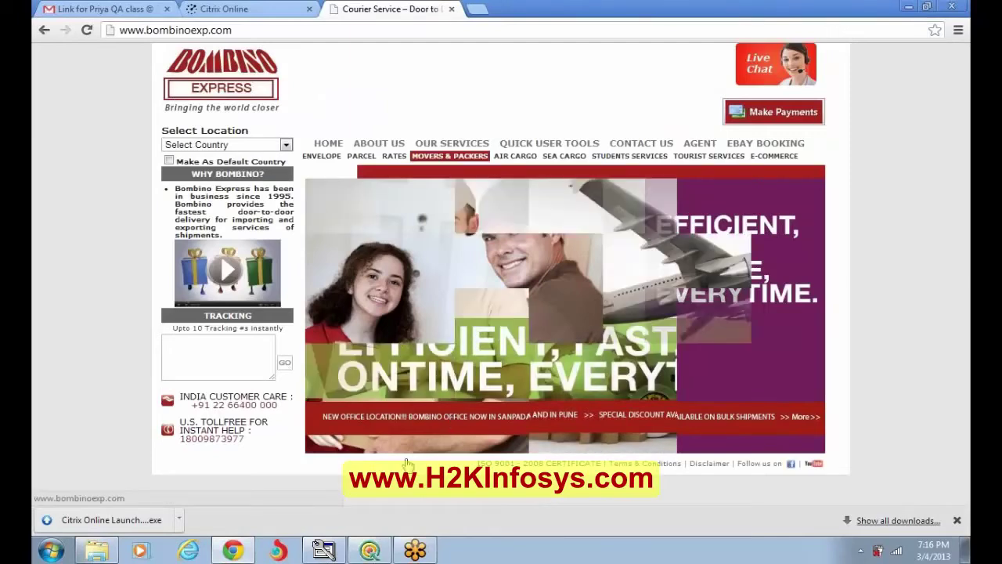
{"action": "mouse_move", "coordinate": [335, 552]}
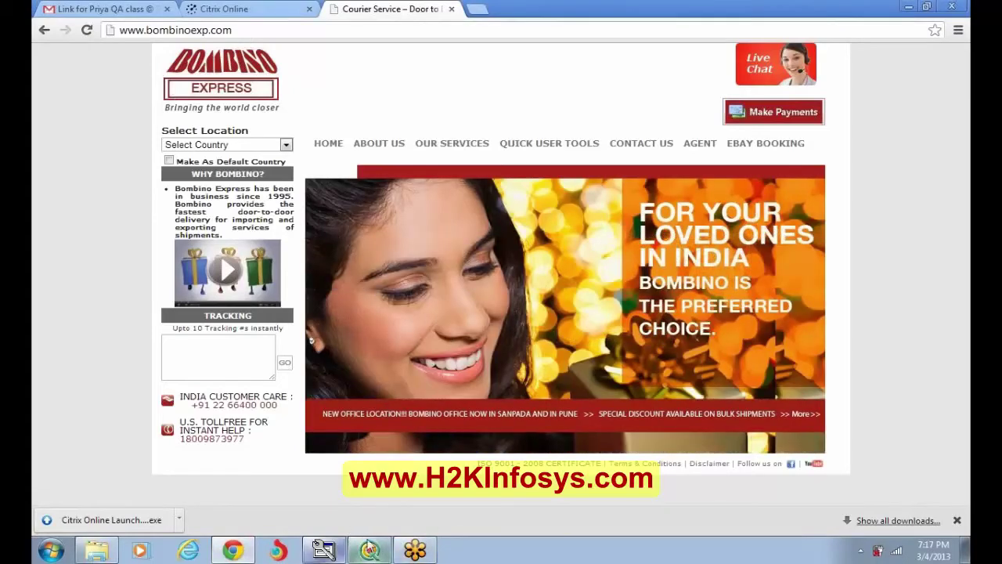
{"action": "left_click", "coordinate": [373, 551]}
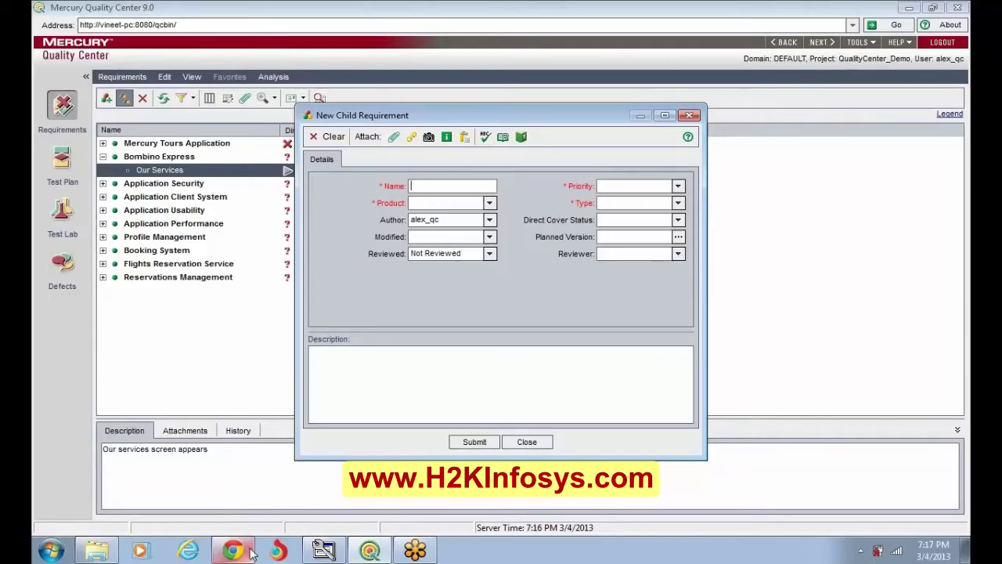
{"action": "left_click", "coordinate": [252, 551]}
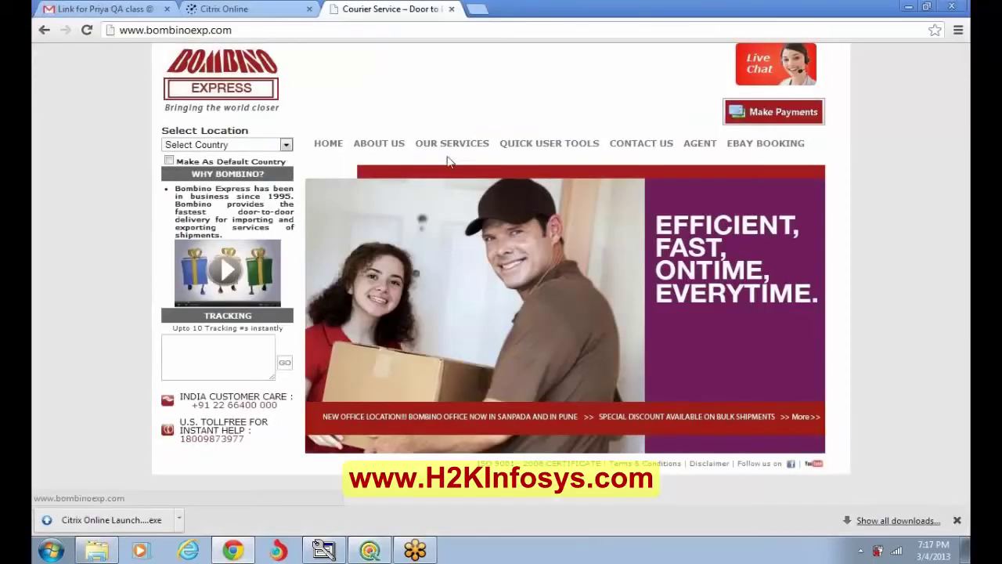
{"action": "left_click", "coordinate": [380, 551]}
{"action": "type", "text": "R"}
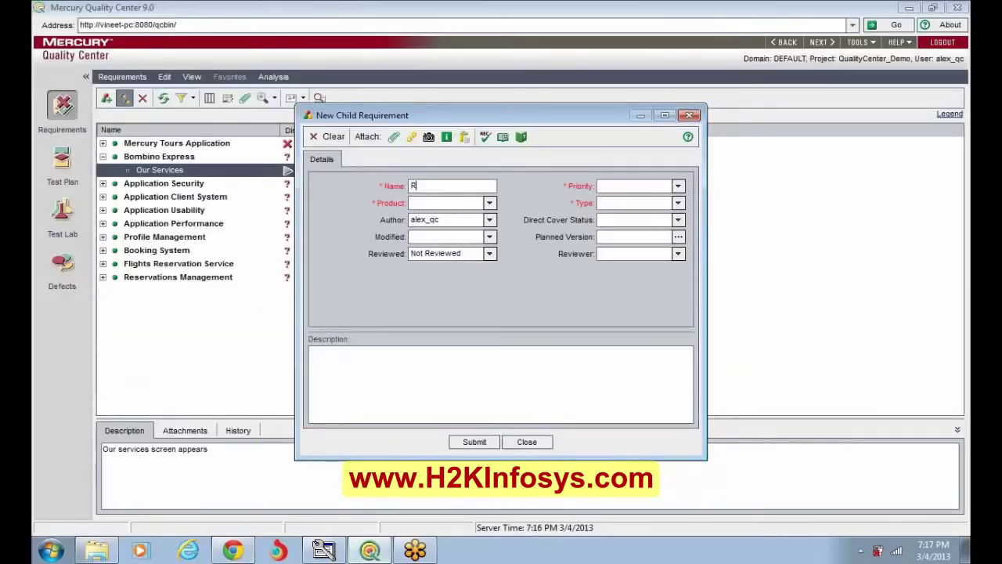
{"action": "type", "text": "ates"}
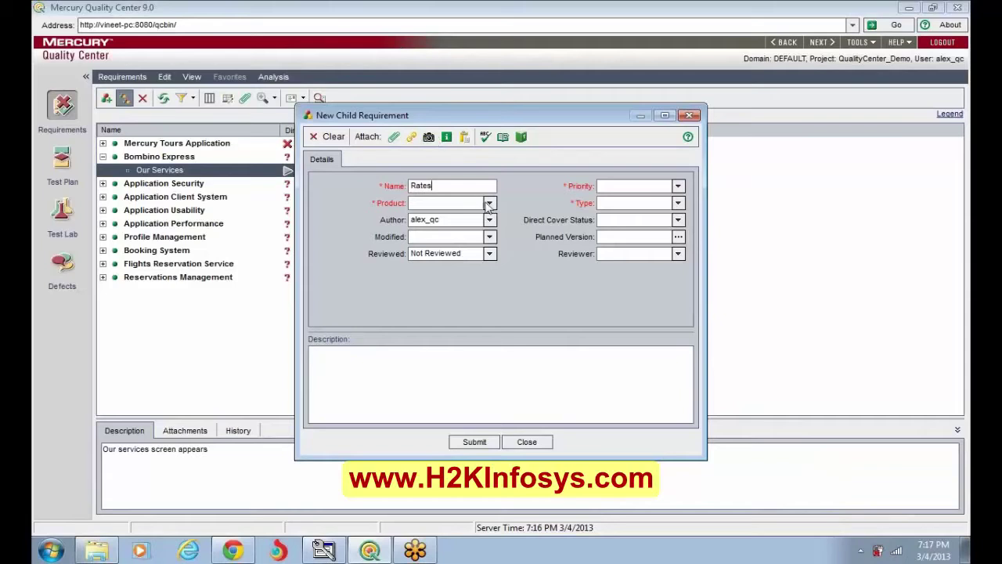
Step: Set the Rates requirement's product to the Java edition of Mercury Tours and its modified date to 3/4/2013
{"action": "left_click", "coordinate": [489, 203]}
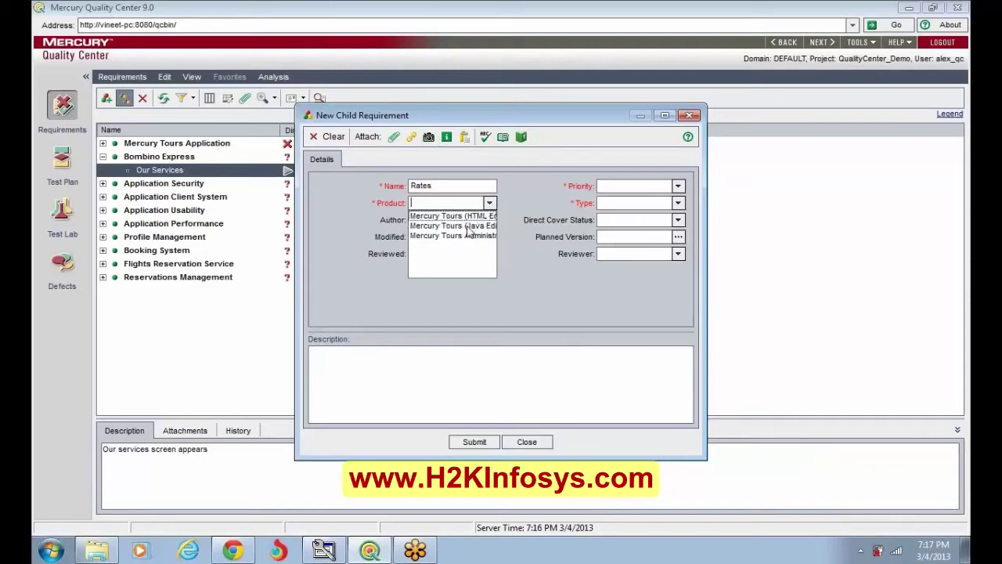
{"action": "left_click", "coordinate": [467, 225]}
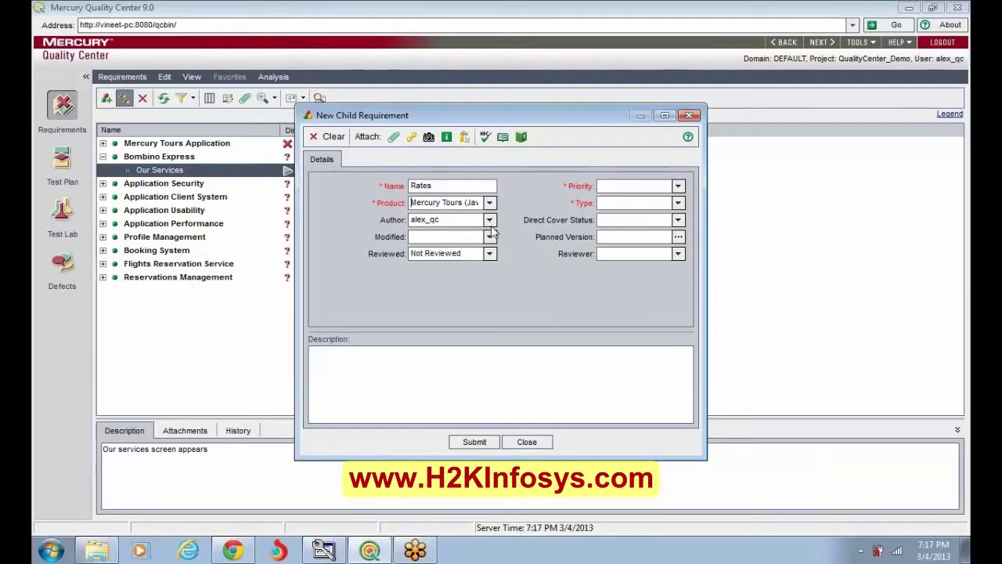
{"action": "left_click", "coordinate": [490, 237]}
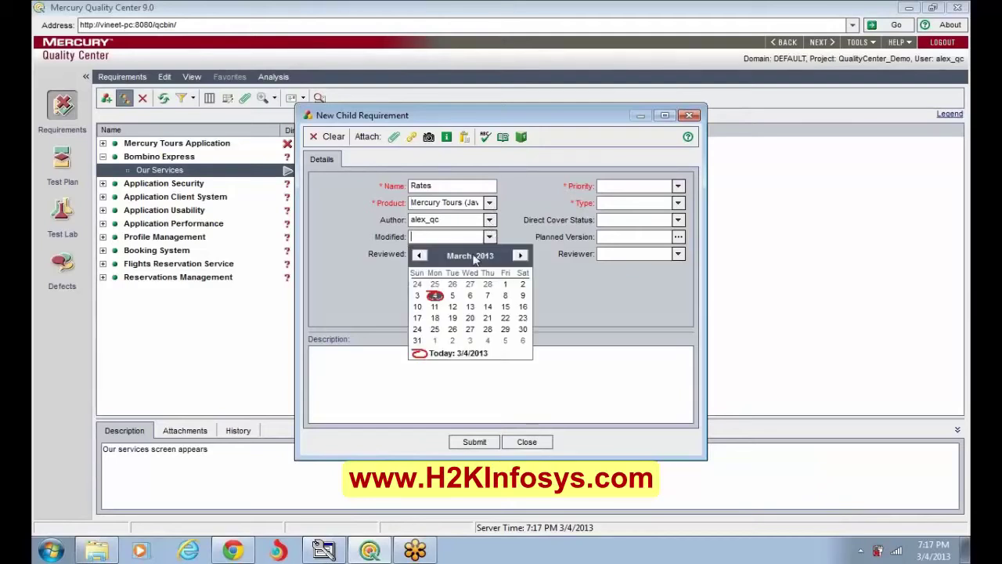
{"action": "left_click", "coordinate": [432, 294]}
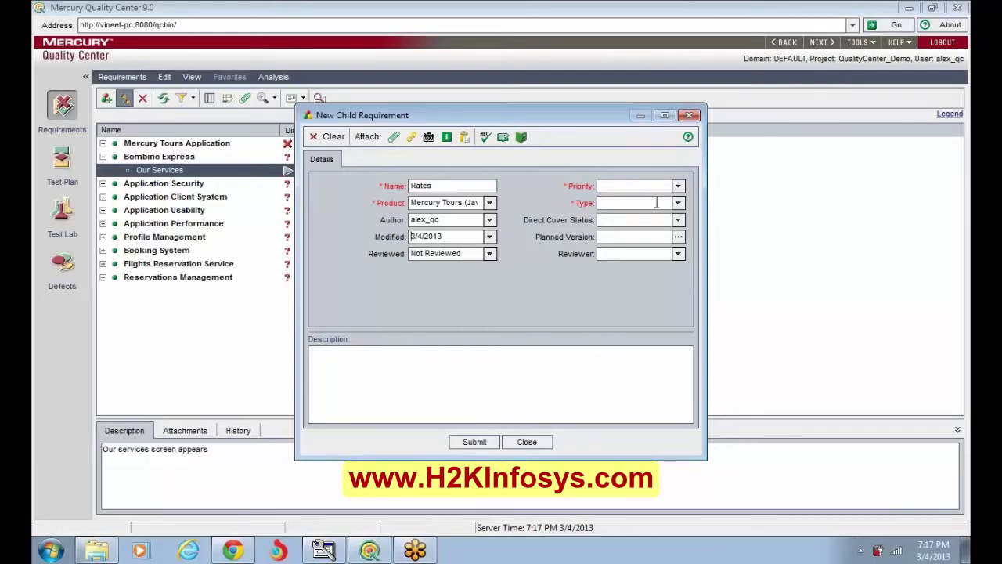
Step: Set the Rates requirement's priority to 2-Medium and its type to Functional
{"action": "left_click", "coordinate": [678, 188]}
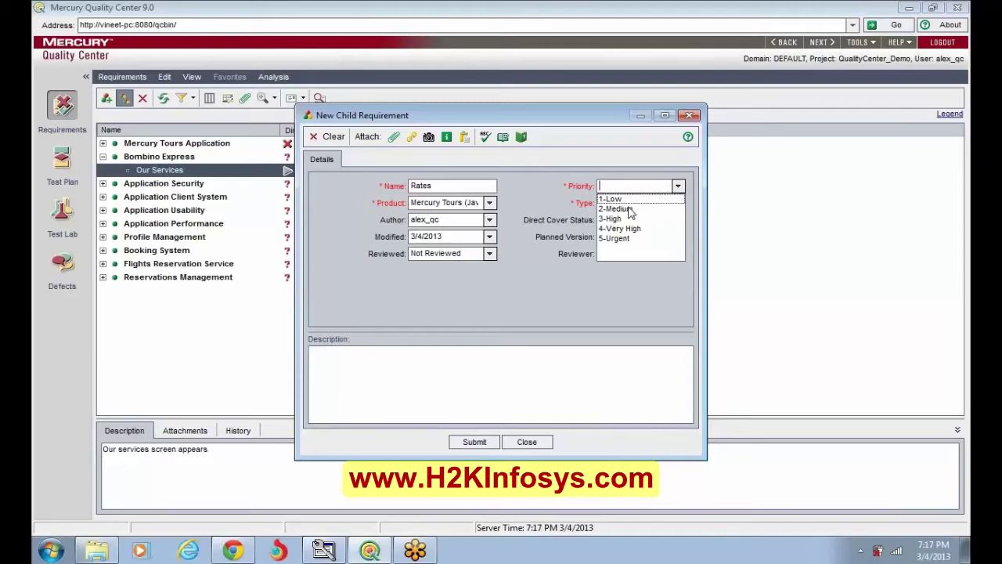
{"action": "left_click", "coordinate": [629, 207]}
{"action": "left_click", "coordinate": [629, 206]}
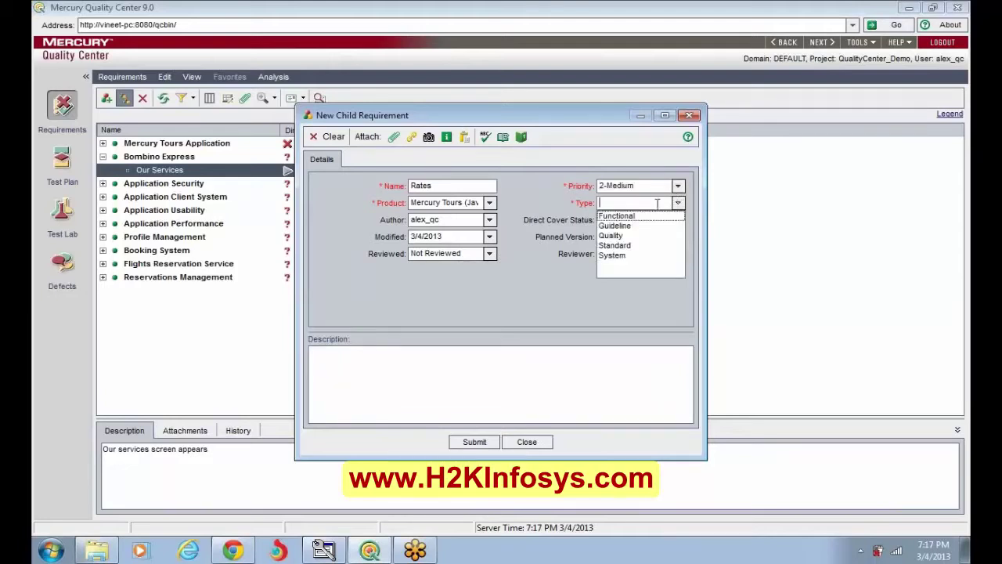
{"action": "left_click", "coordinate": [628, 218]}
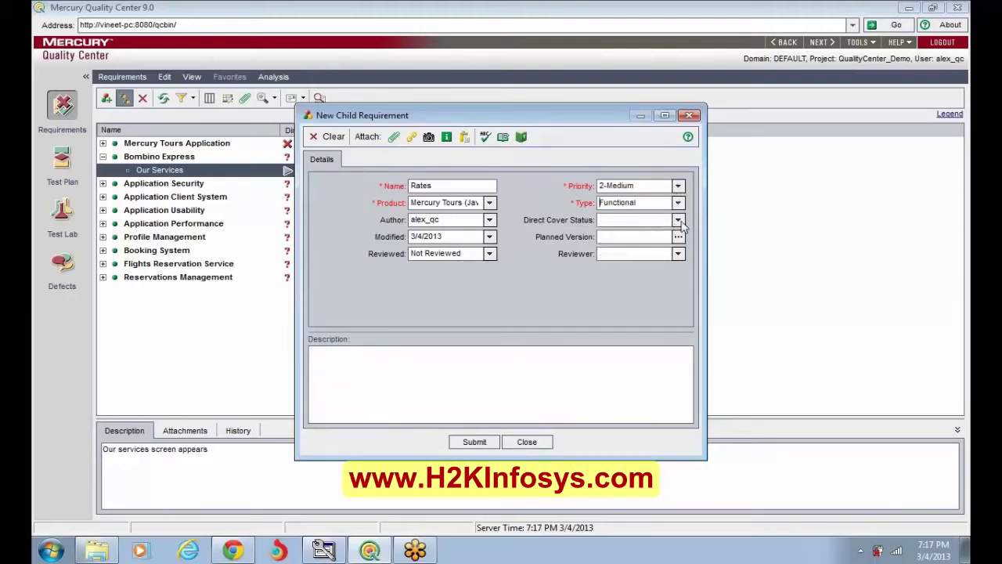
Step: Set the planned version to Version 1.0 of the HTML Edition and the direct cover status to No Run
{"action": "left_click", "coordinate": [678, 237]}
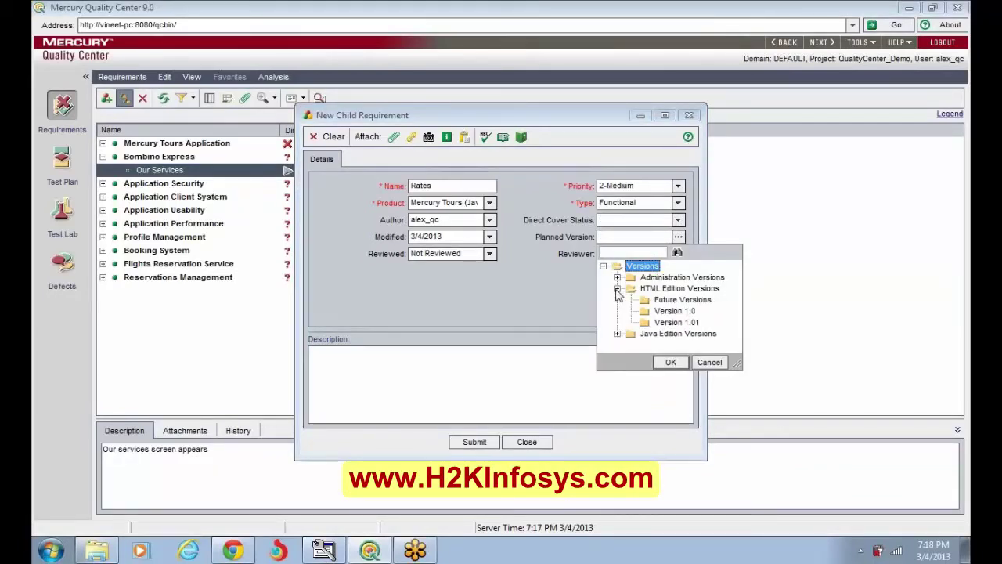
{"action": "left_click", "coordinate": [664, 312]}
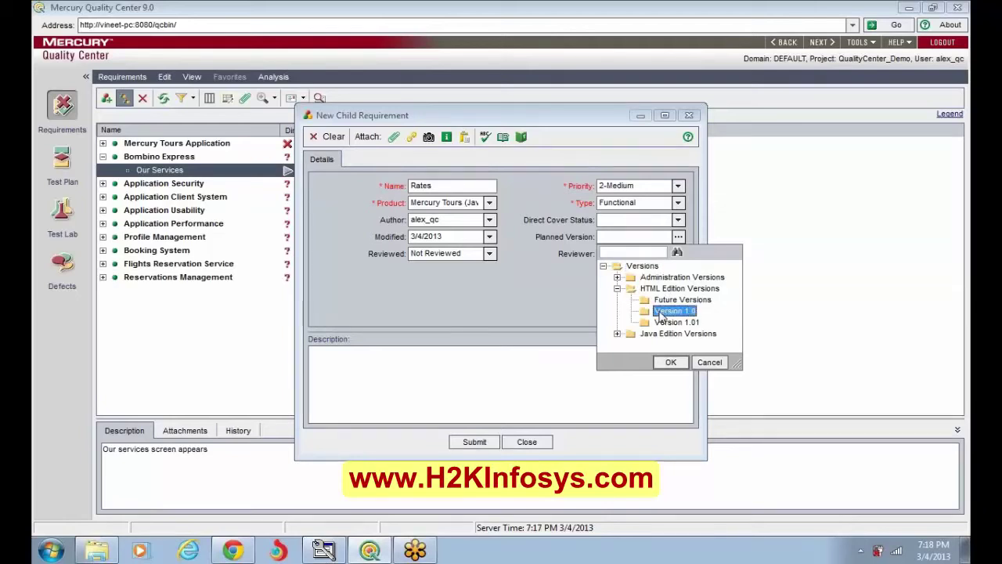
{"action": "left_click", "coordinate": [671, 363]}
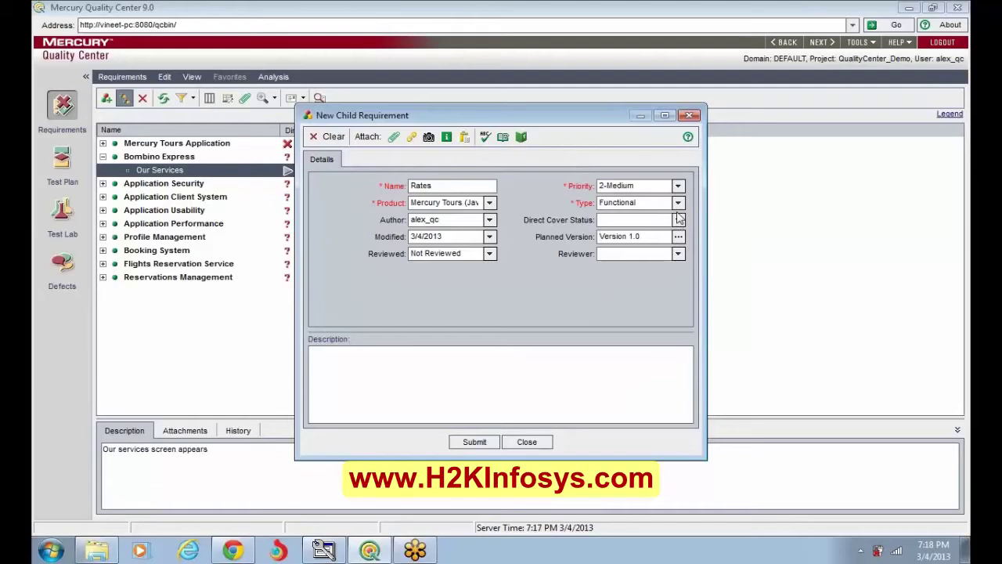
{"action": "left_click", "coordinate": [678, 219]}
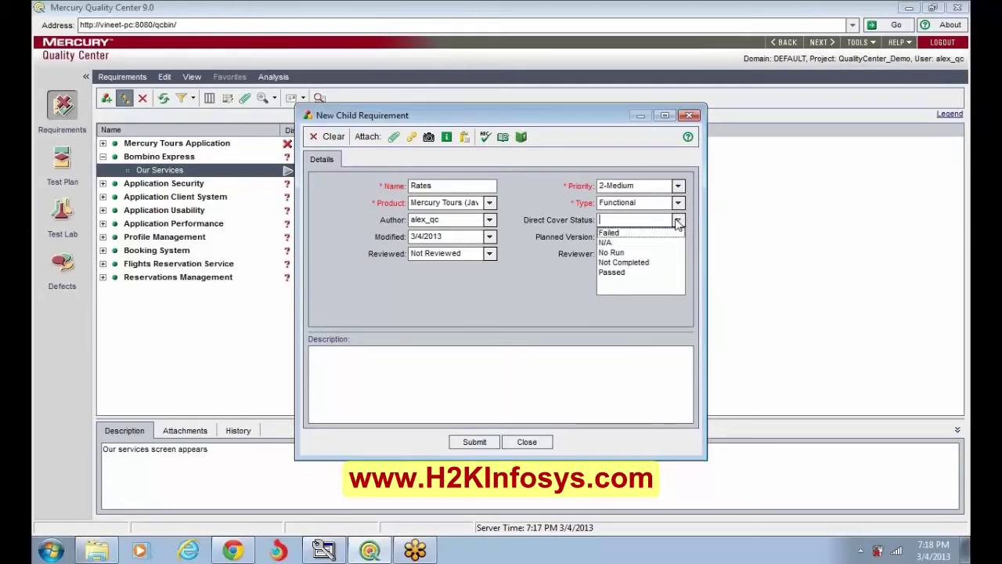
{"action": "left_click", "coordinate": [611, 253]}
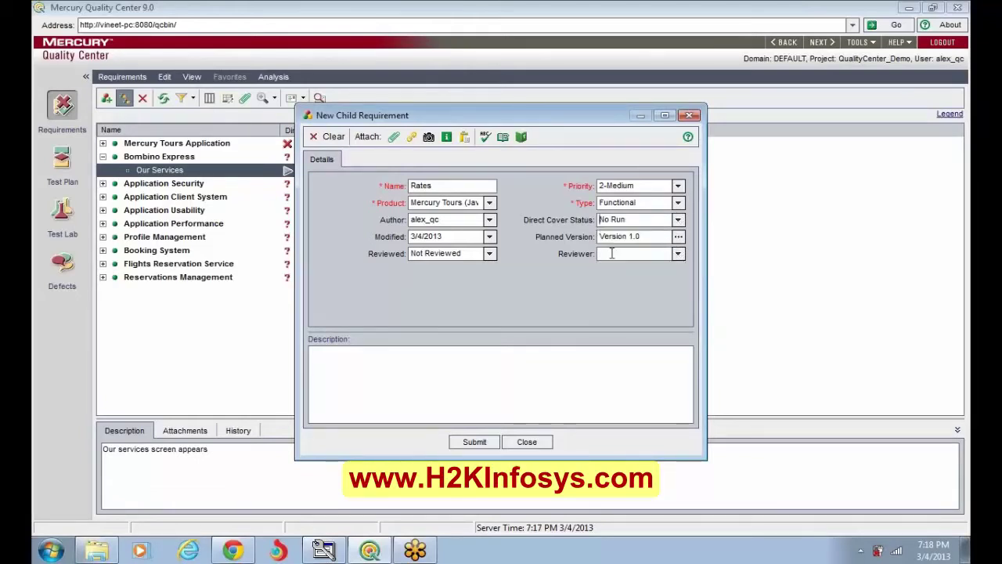
Step: Try to assign a reviewer to the Rates requirement and submit the requirement
{"action": "left_click", "coordinate": [678, 256]}
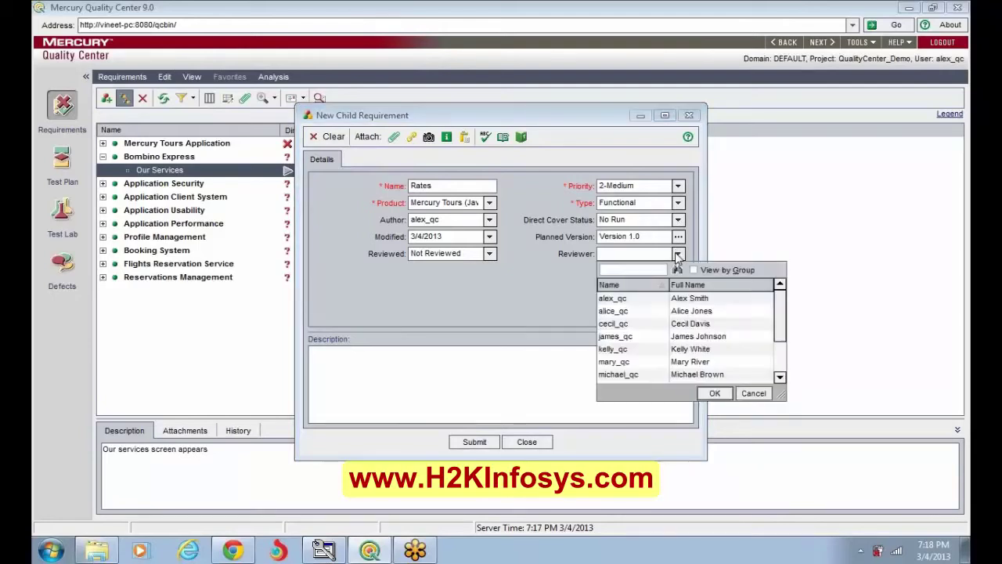
{"action": "left_click", "coordinate": [700, 301]}
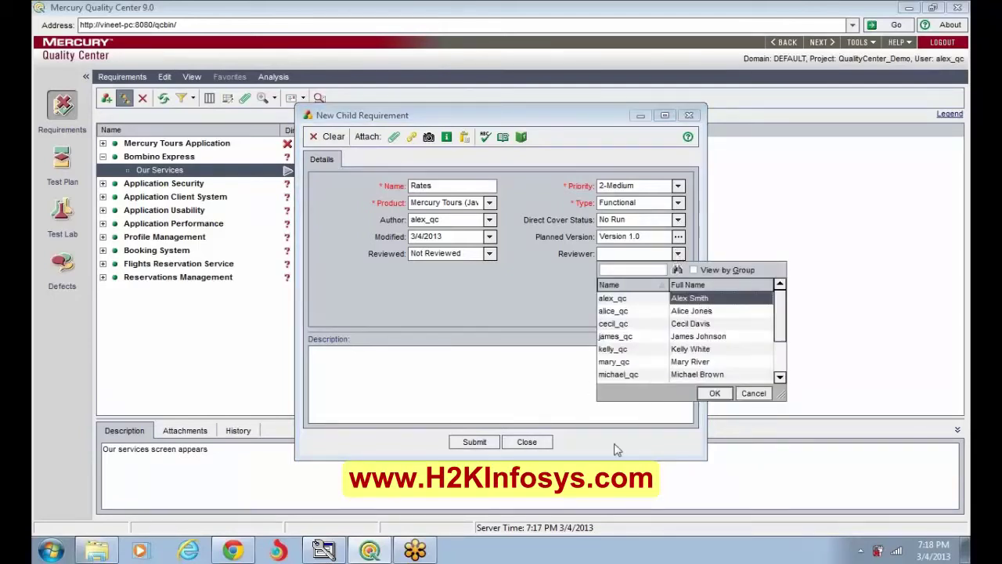
{"action": "left_click", "coordinate": [474, 442]}
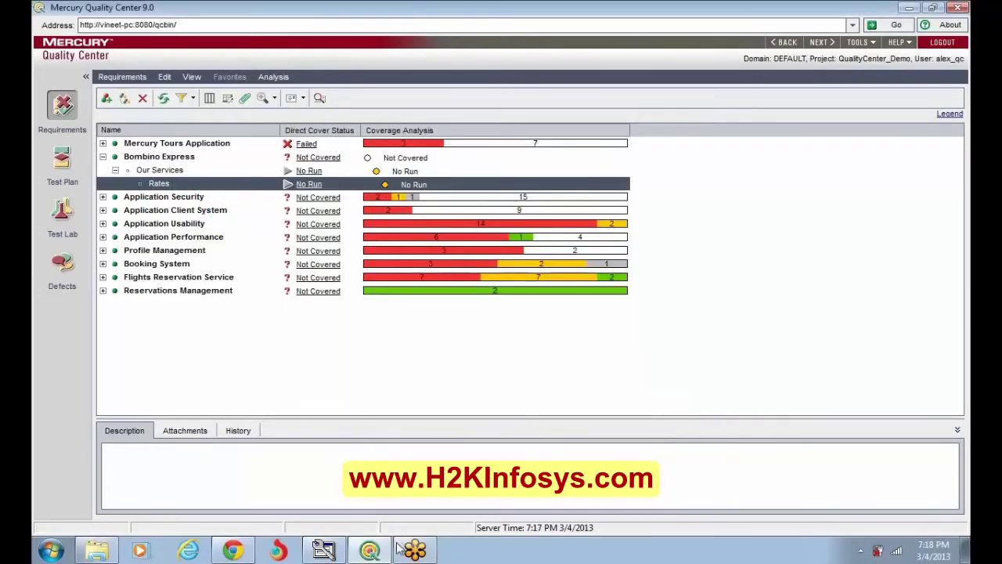
Step: Switch to Chrome, view the Rates page of the Bombino Express site, and return to Quality Center
{"action": "left_click", "coordinate": [235, 551]}
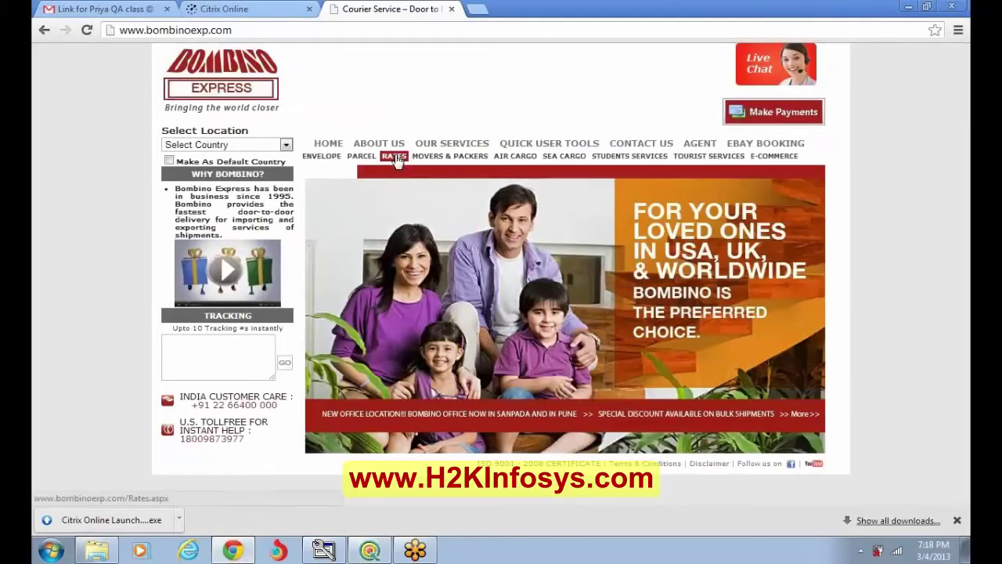
{"action": "left_click", "coordinate": [395, 157]}
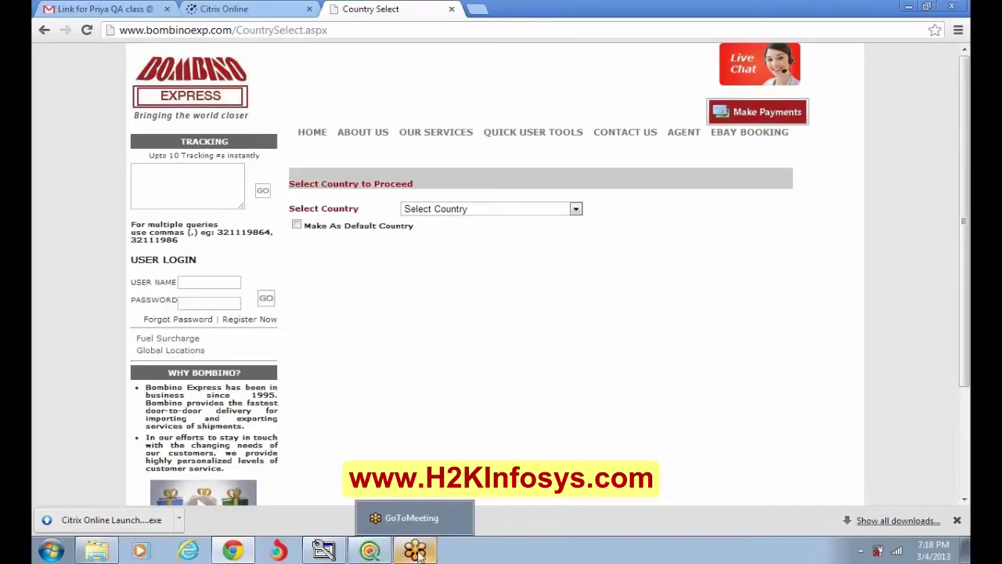
{"action": "left_click", "coordinate": [370, 552]}
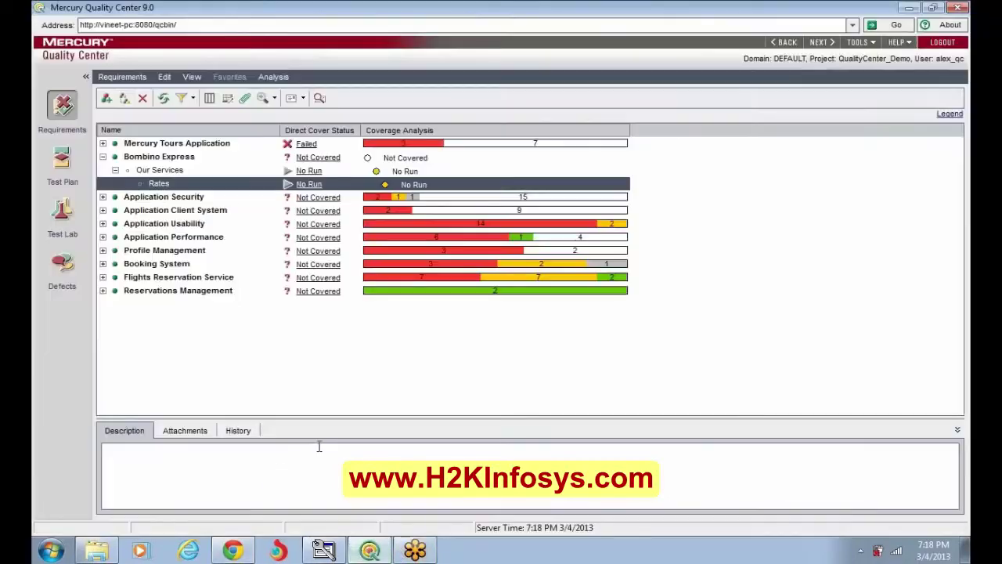
Step: Add the description "Select Country to calculate Rates for International or Domestic" to the Rates requirement and save it
{"action": "double_click", "coordinate": [171, 183]}
{"action": "left_click", "coordinate": [403, 362]}
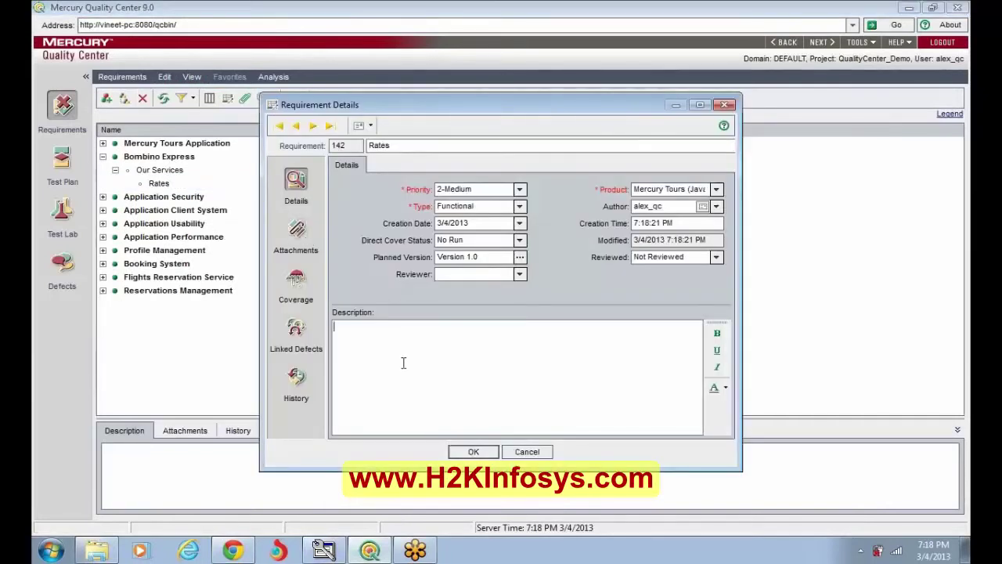
{"action": "type", "text": "He"}
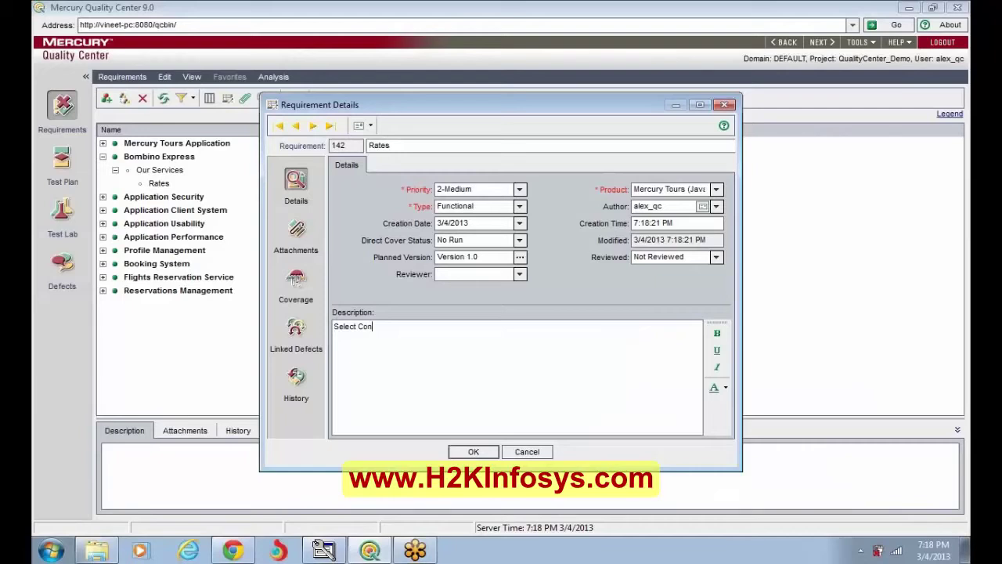
{"action": "type", "text": "y"}
{"action": "type", "text": "to calculate Rateds"}
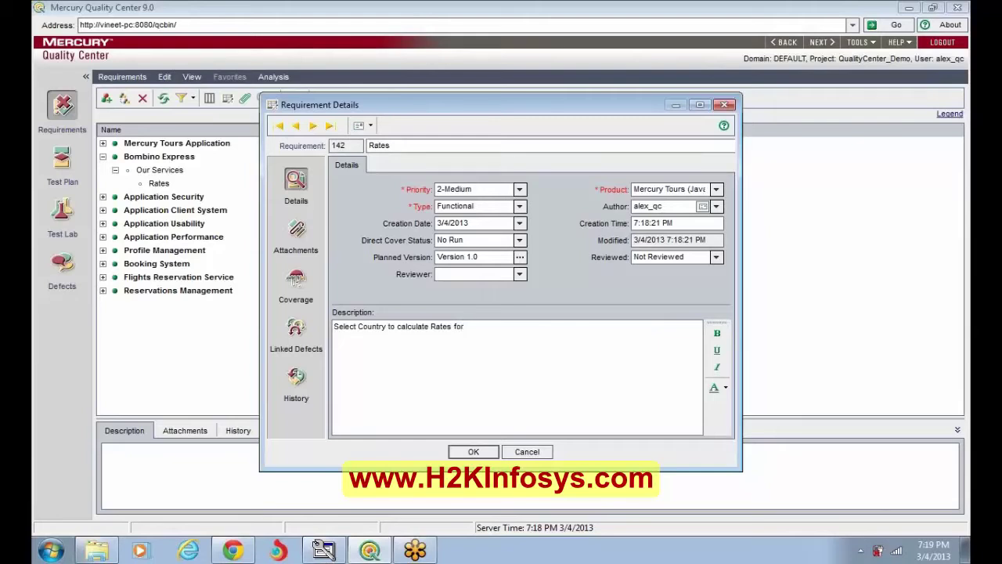
{"action": "key", "text": "BackSpace"}
{"action": "key", "text": "BackSpace"}
{"action": "type", "text": "International or Domestic"}
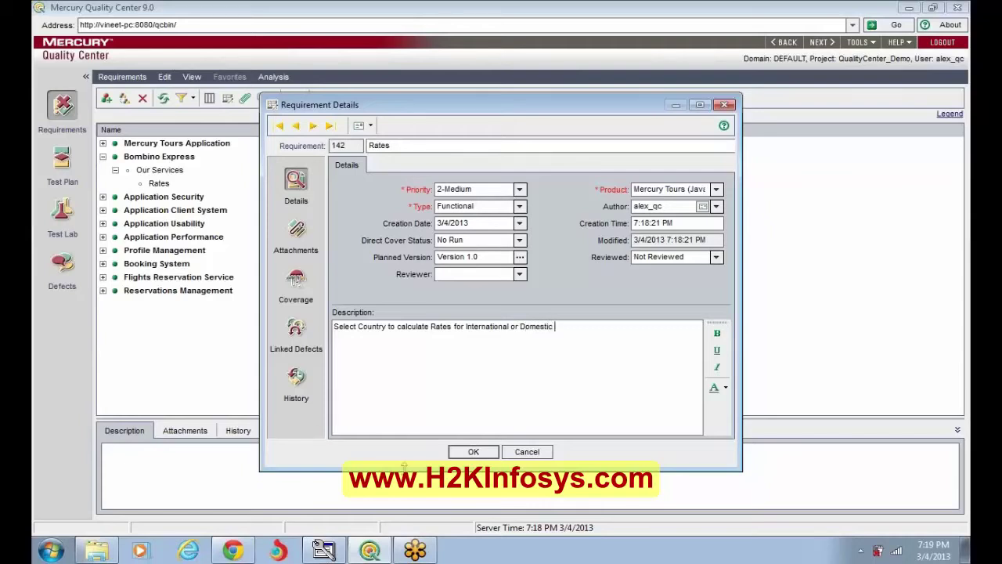
{"action": "left_click", "coordinate": [475, 452]}
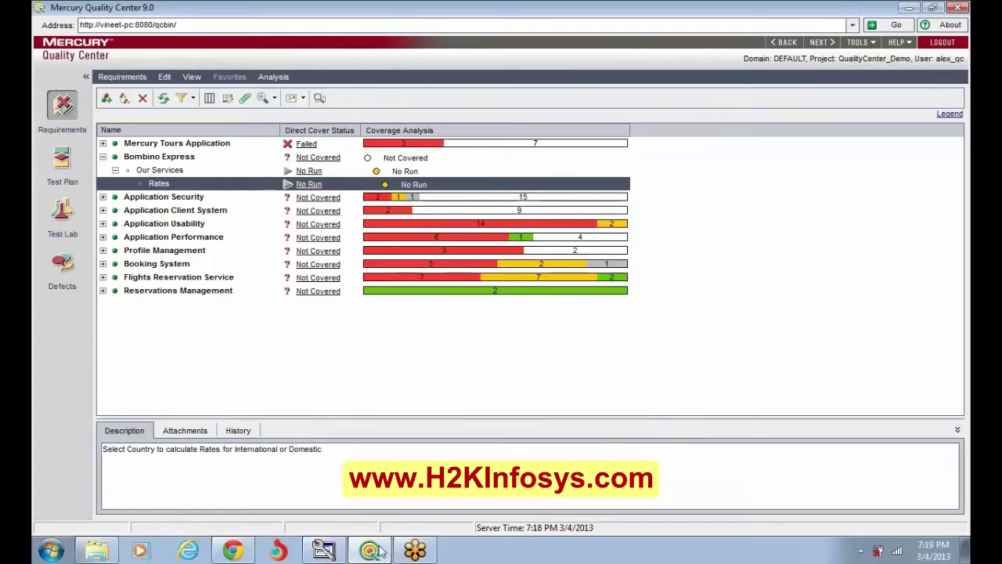
Step: Switch to Chrome, view the site's Quick User Tools options and its Currency Converter page, and return to Quality Center
{"action": "left_click", "coordinate": [235, 551]}
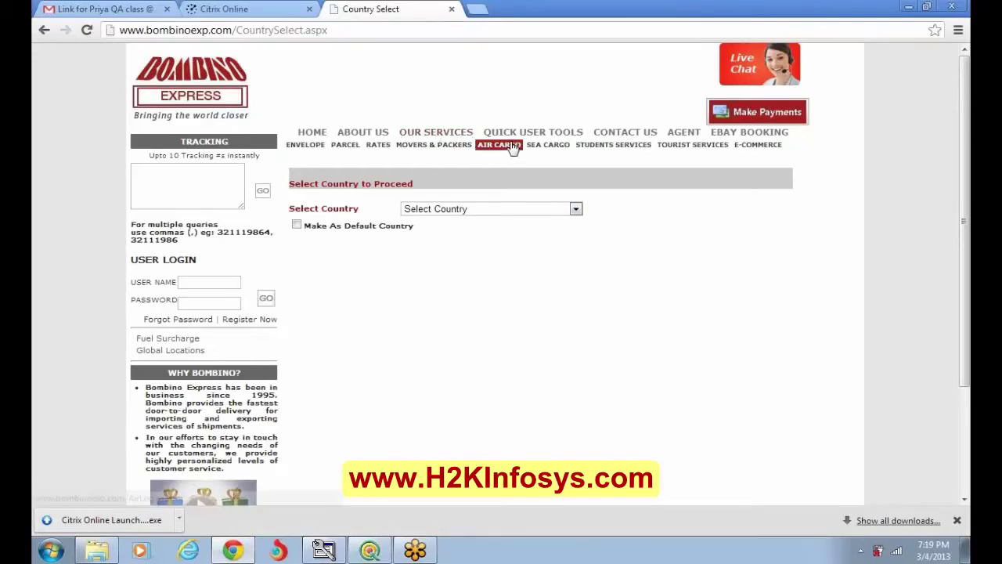
{"action": "mouse_move", "coordinate": [500, 132]}
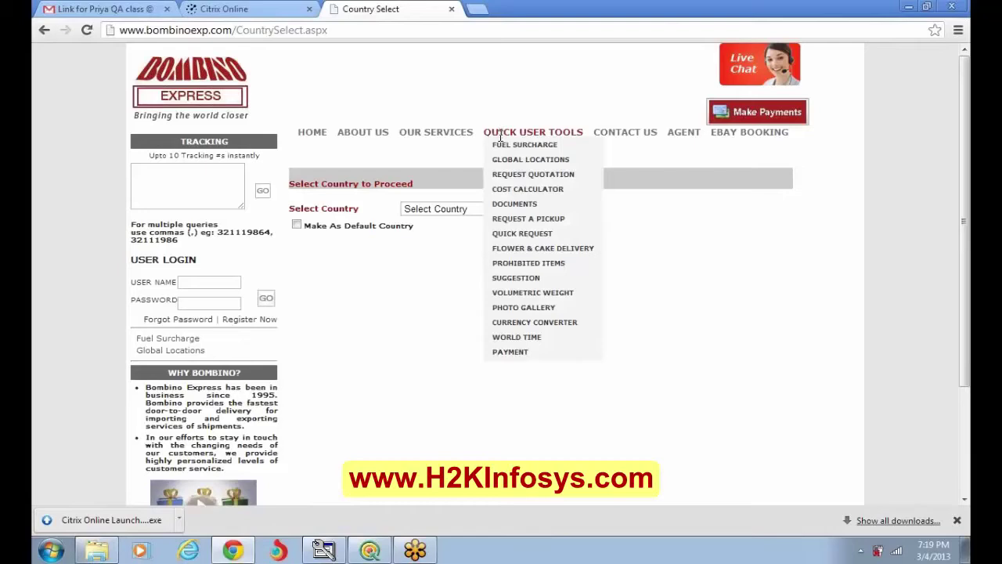
{"action": "mouse_move", "coordinate": [436, 135]}
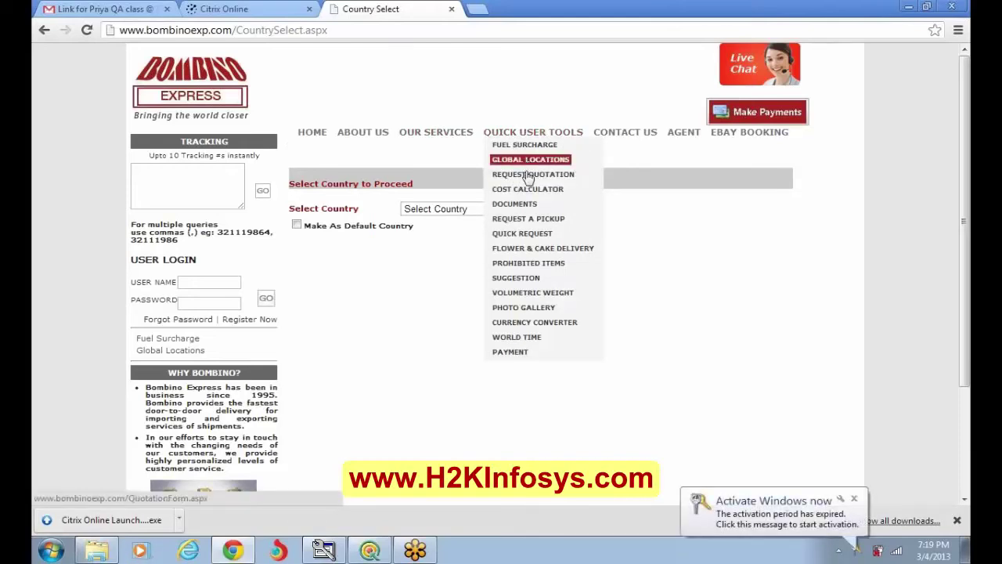
{"action": "left_click", "coordinate": [542, 329]}
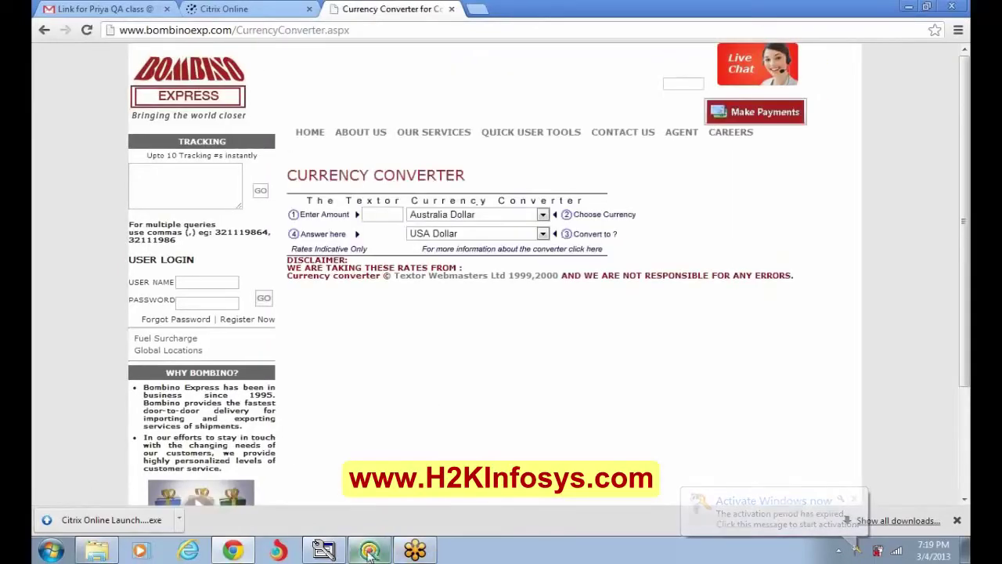
{"action": "left_click", "coordinate": [371, 553]}
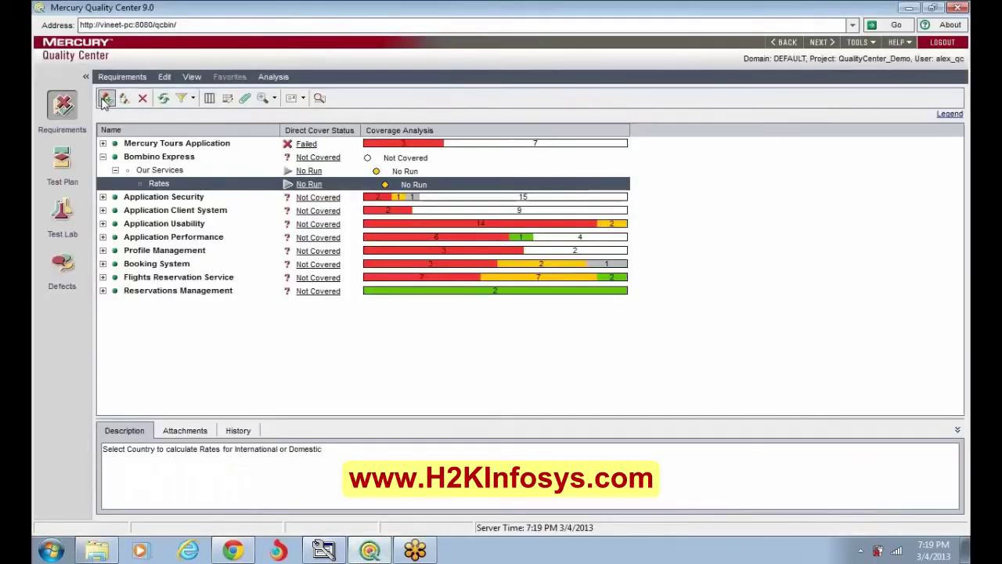
Step: Create a new child requirement under Bombino Express and name it Quick User Tools
{"action": "left_click", "coordinate": [103, 157]}
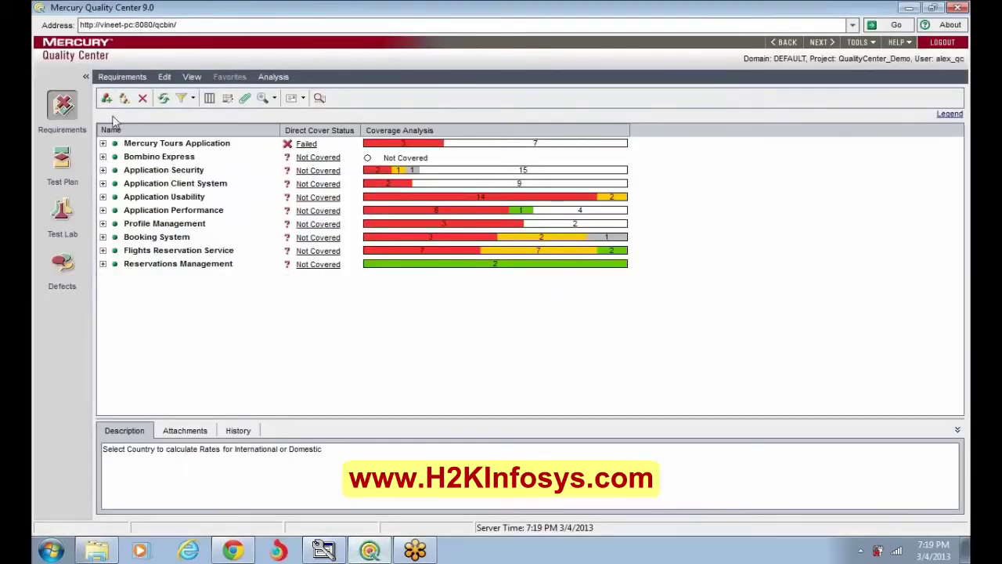
{"action": "left_click", "coordinate": [117, 159]}
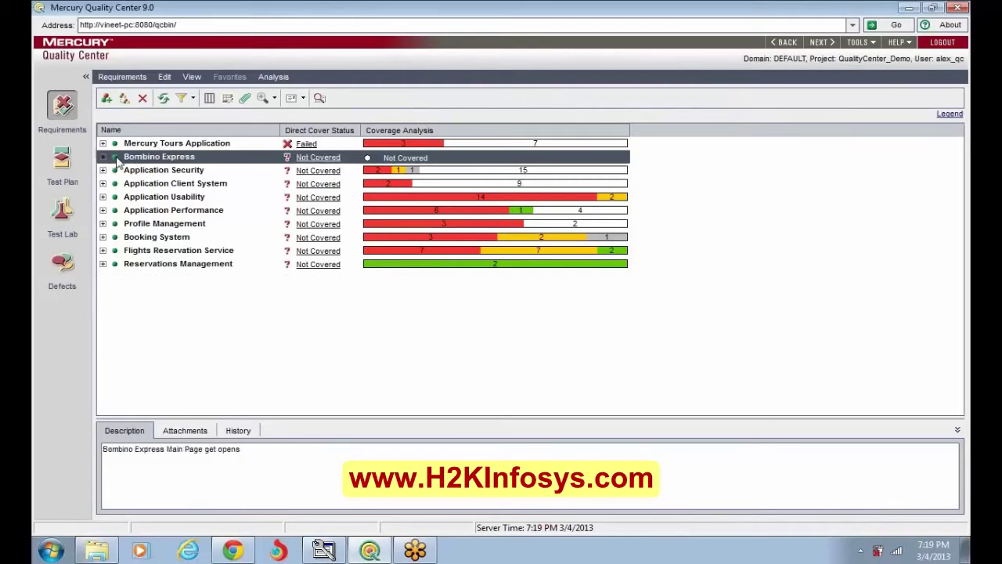
{"action": "left_click", "coordinate": [104, 158]}
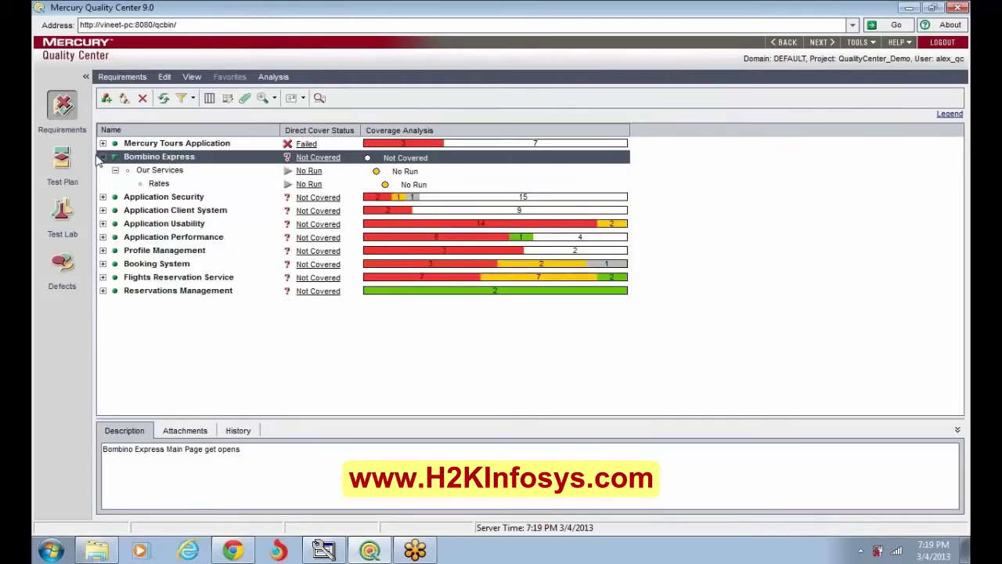
{"action": "left_click", "coordinate": [115, 170]}
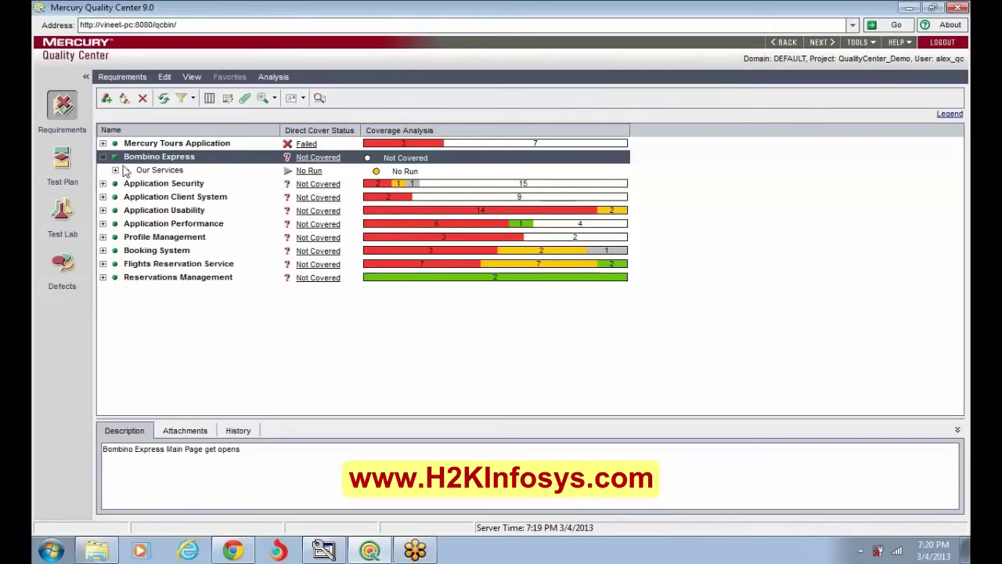
{"action": "left_click", "coordinate": [128, 101]}
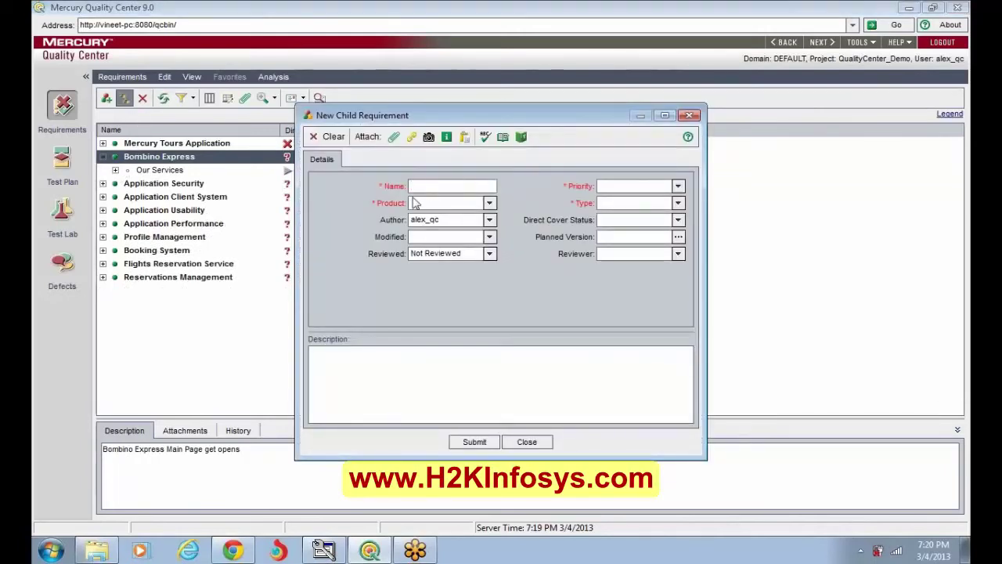
{"action": "type", "text": "Quick User "}
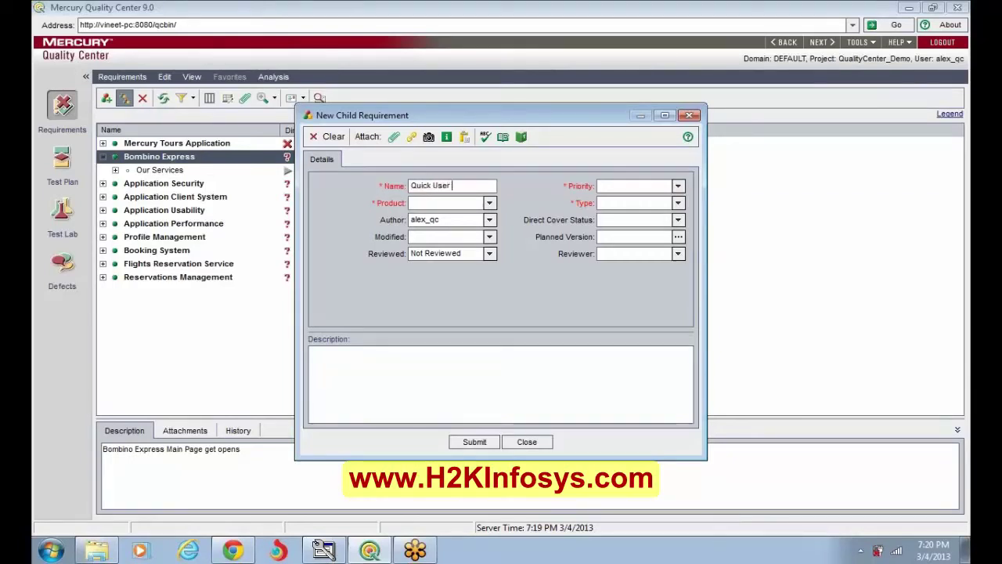
{"action": "type", "text": "Tools"}
Step: Set the product to Mercury Tours (HTML Edition) and the modified date to 3/4/2013, keeping the review state as Not Reviewed
{"action": "left_click", "coordinate": [489, 203]}
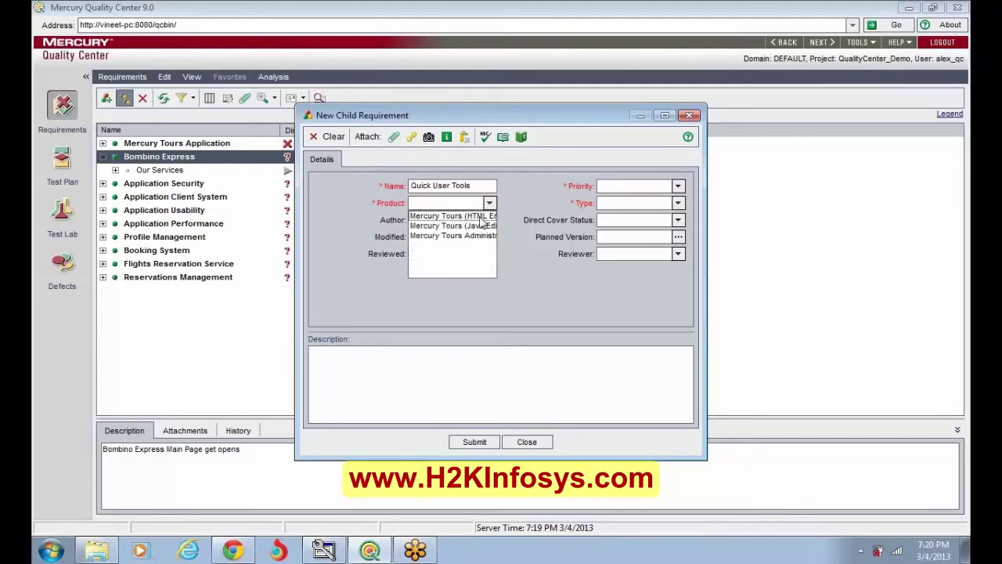
{"action": "left_click", "coordinate": [486, 216]}
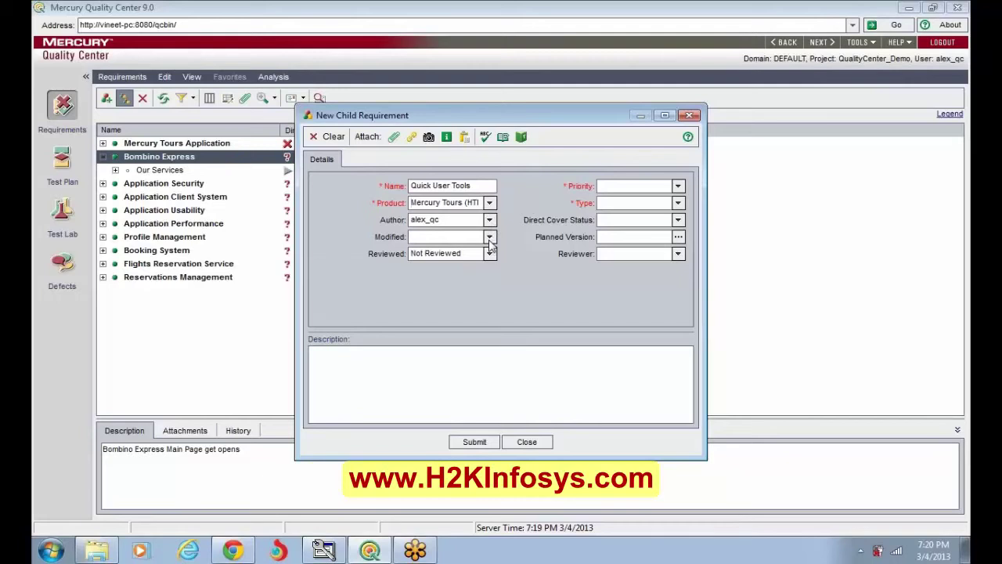
{"action": "left_click", "coordinate": [490, 237]}
{"action": "left_click", "coordinate": [438, 294]}
{"action": "left_click", "coordinate": [489, 253]}
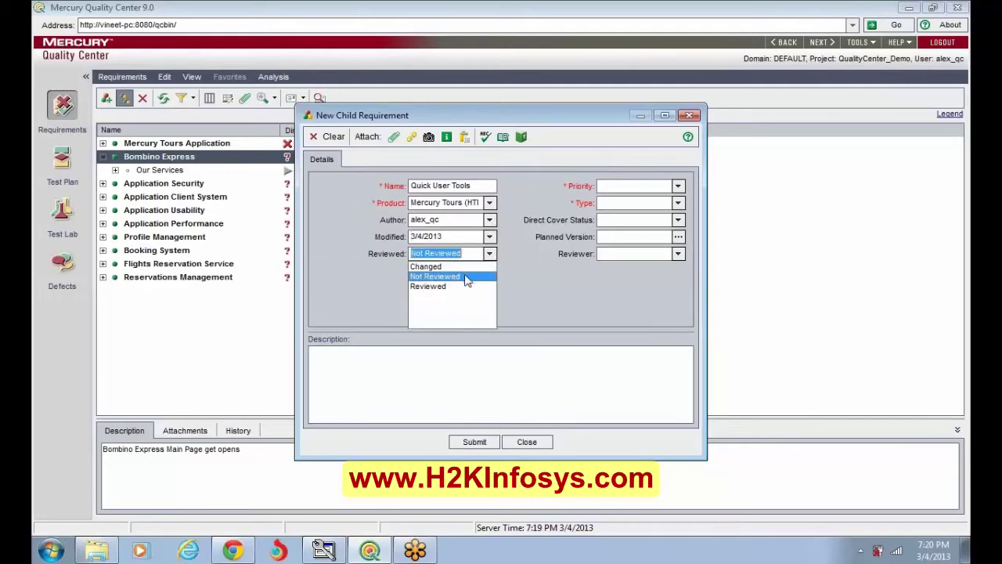
{"action": "left_click", "coordinate": [465, 264]}
Step: Set the Quick User Tools requirement's priority to 2-Medium and its type to Functional
{"action": "left_click", "coordinate": [678, 186]}
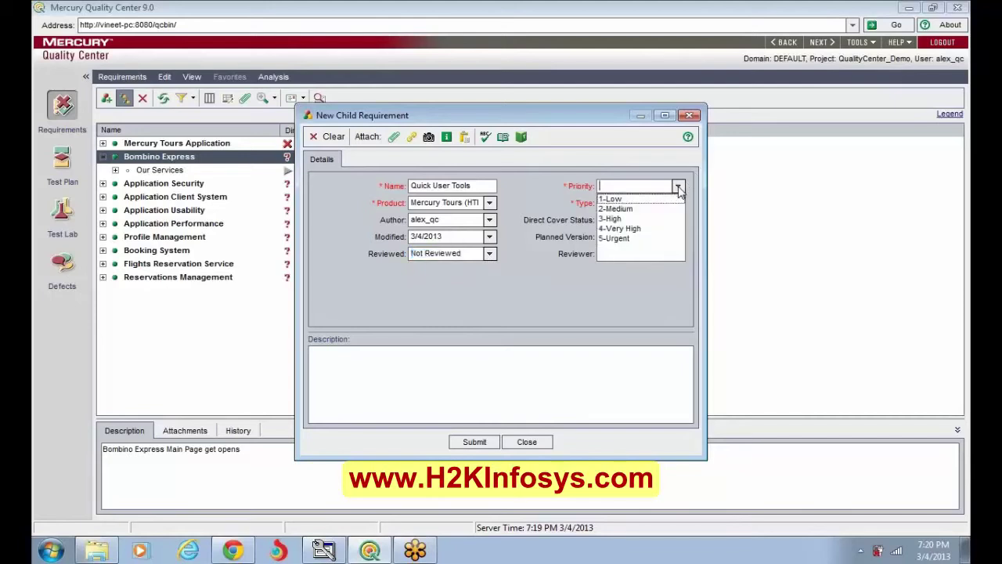
{"action": "left_click", "coordinate": [618, 209]}
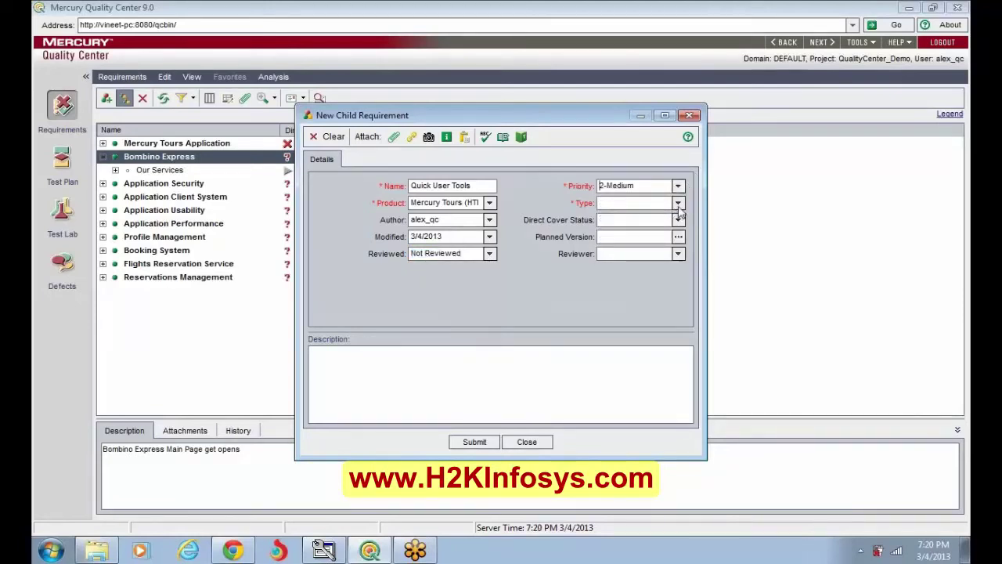
{"action": "left_click", "coordinate": [678, 203]}
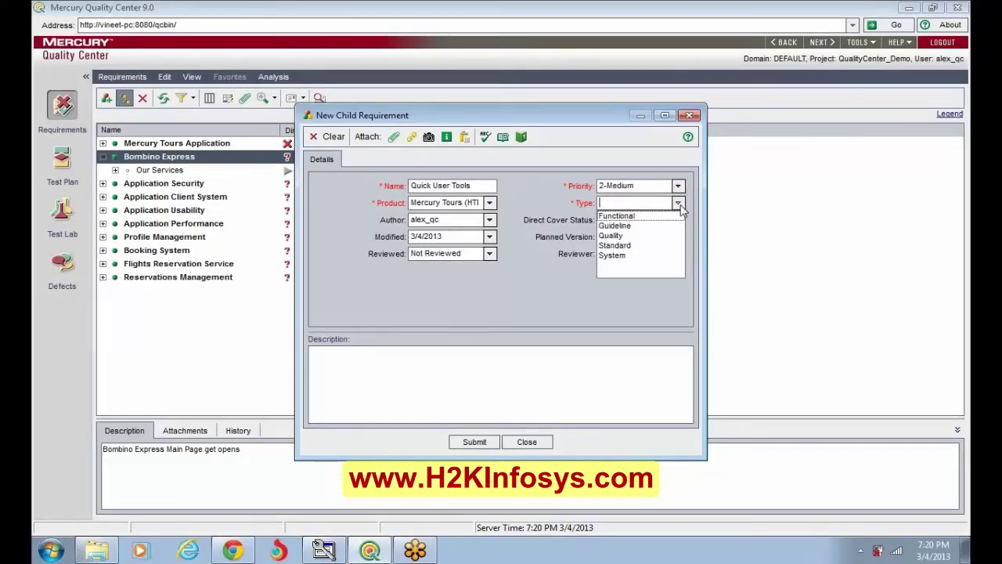
{"action": "left_click", "coordinate": [619, 216]}
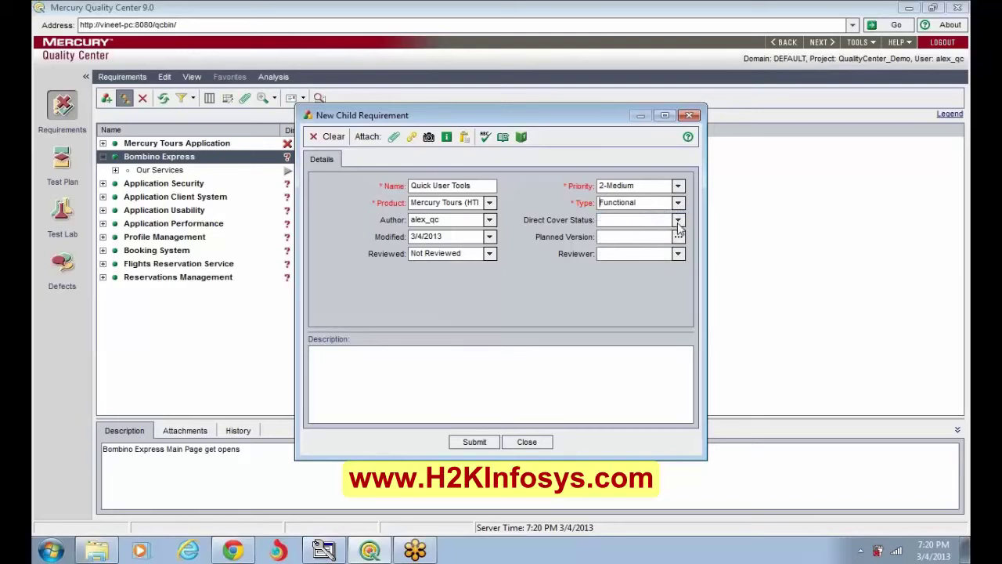
Step: Set the direct cover status of the Quick User Tools requirement to N/A
{"action": "left_click", "coordinate": [678, 220]}
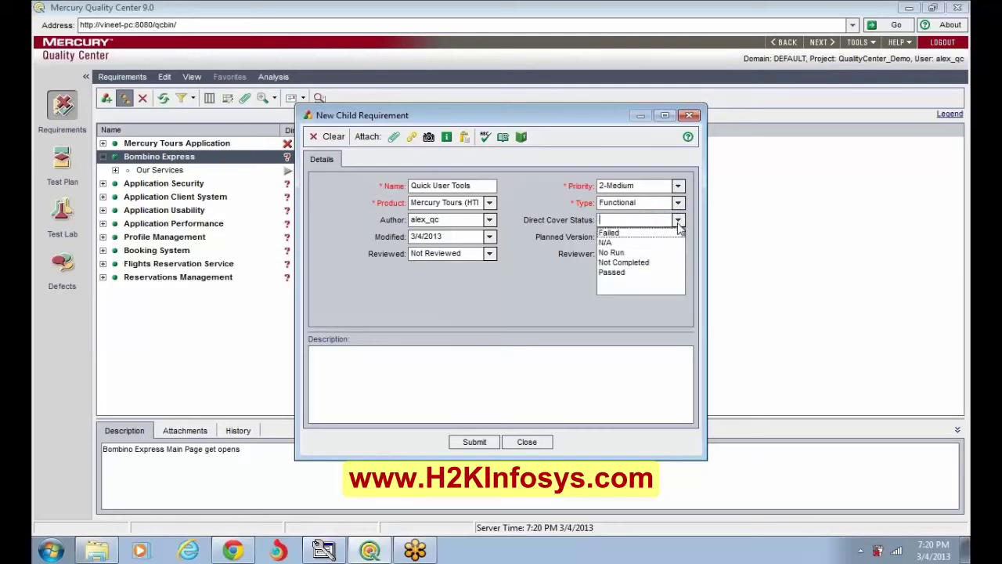
{"action": "left_click", "coordinate": [617, 253]}
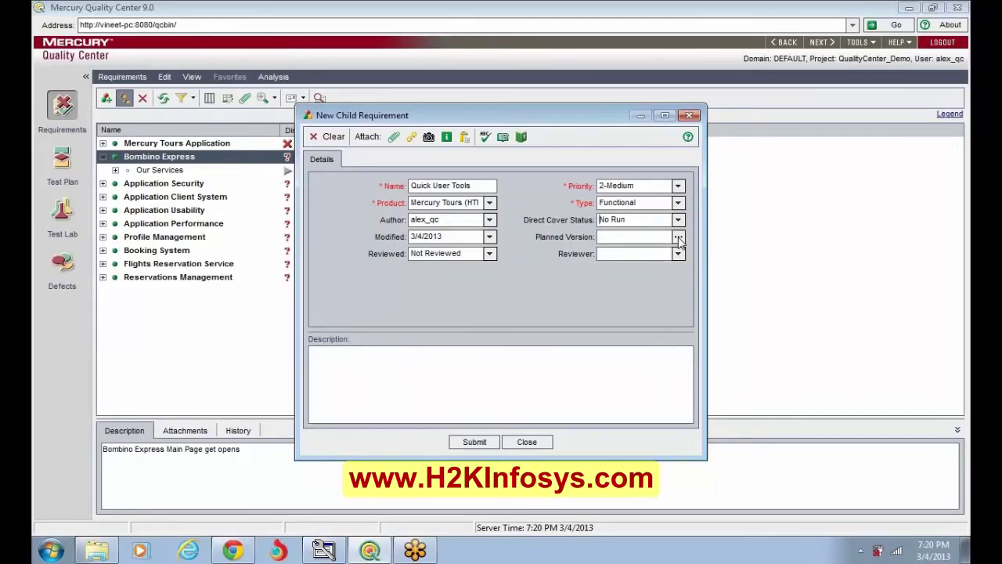
{"action": "left_click", "coordinate": [678, 220]}
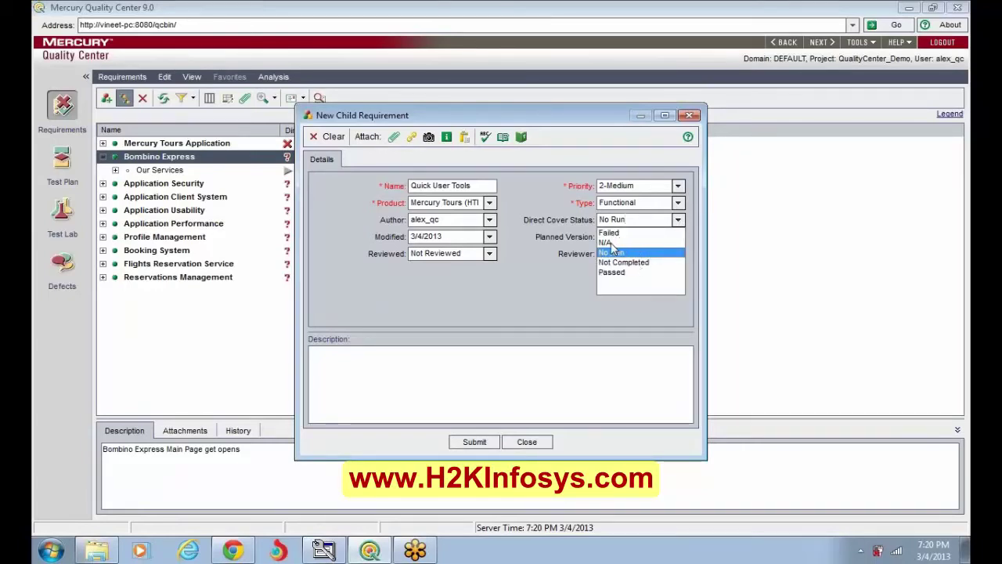
{"action": "left_click", "coordinate": [609, 243]}
{"action": "left_click", "coordinate": [678, 222]}
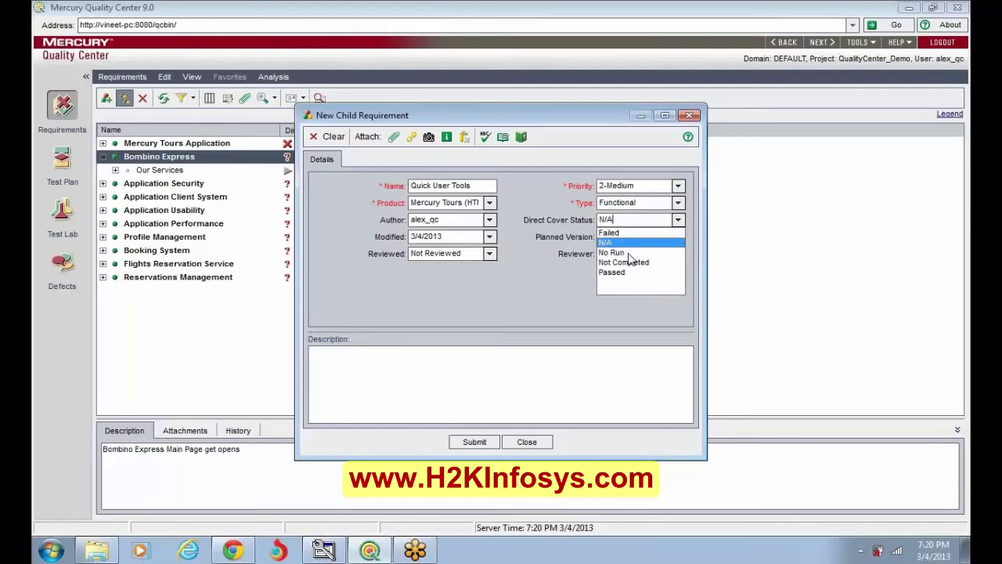
{"action": "left_click", "coordinate": [539, 306]}
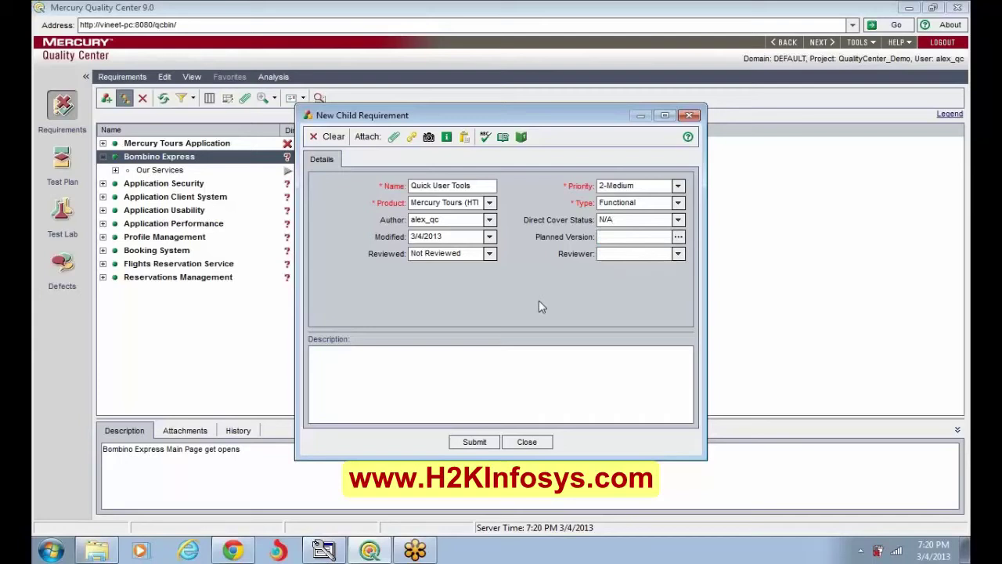
Step: Set the planned version of the Quick User Tools requirement to Version 1.0 of the HTML Edition
{"action": "left_click", "coordinate": [679, 238]}
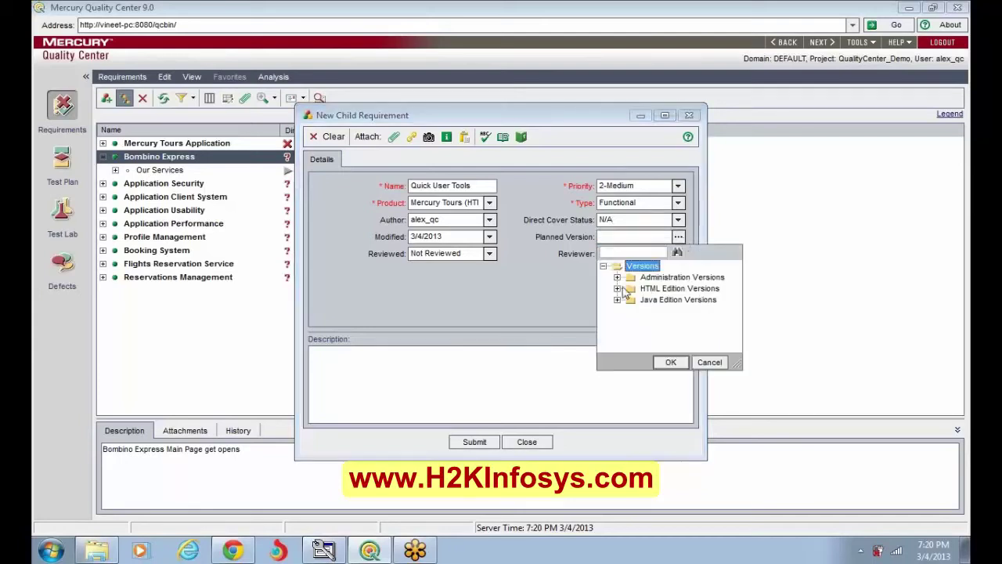
{"action": "left_click", "coordinate": [617, 289]}
{"action": "left_click", "coordinate": [667, 312]}
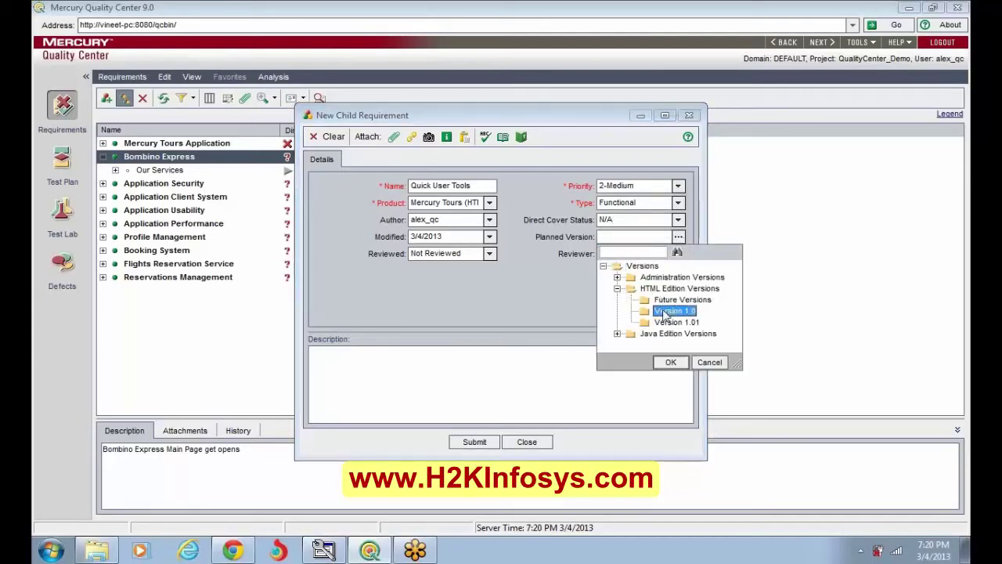
{"action": "left_click", "coordinate": [671, 364]}
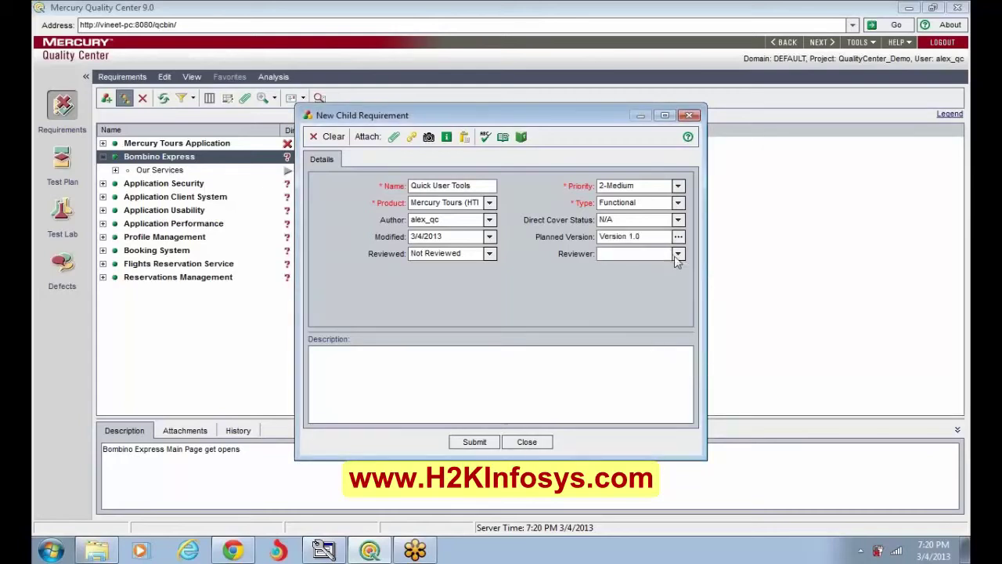
Step: Assign the requirement's author as reviewer of the Quick User Tools requirement
{"action": "left_click", "coordinate": [678, 254]}
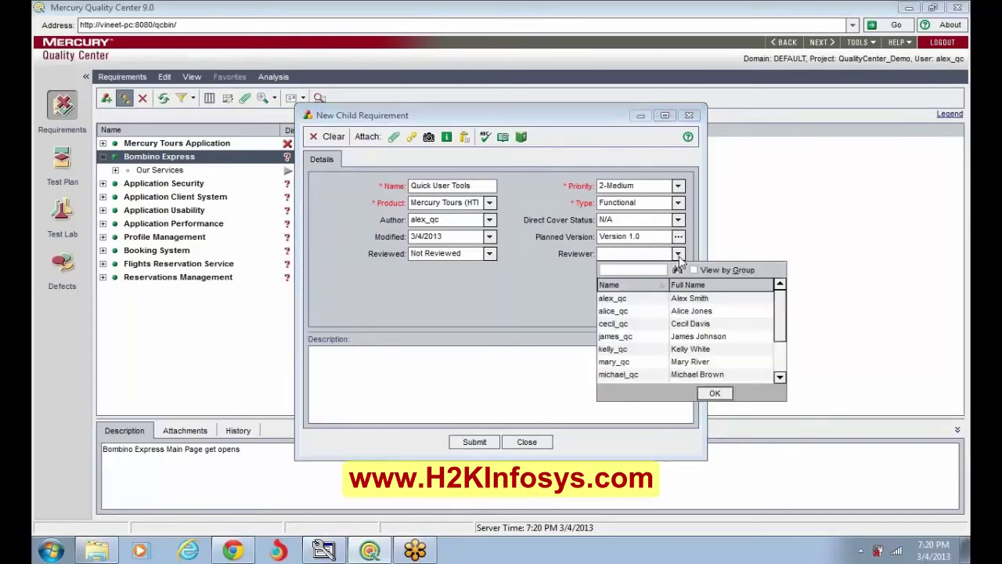
{"action": "left_click", "coordinate": [681, 298]}
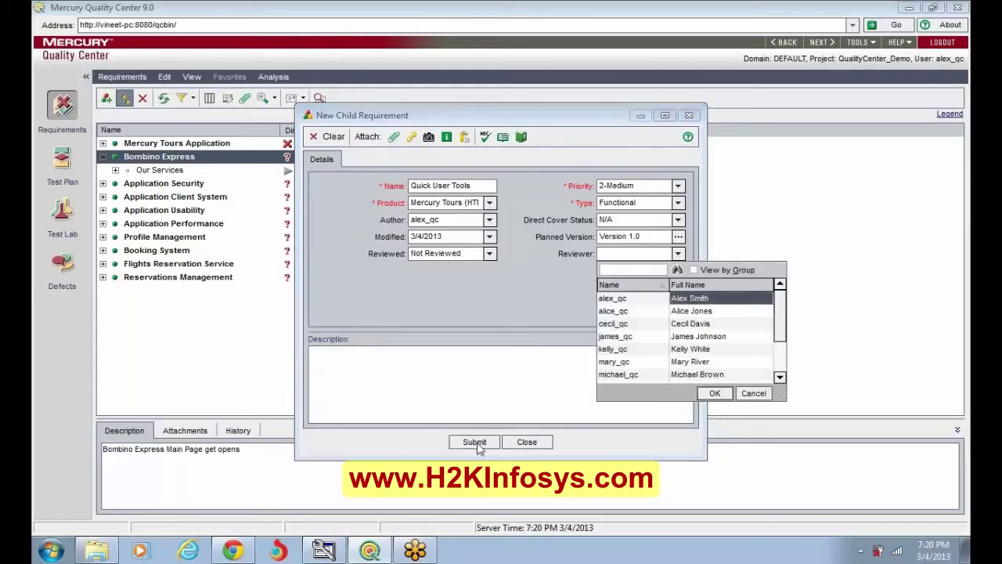
{"action": "left_click", "coordinate": [708, 395]}
Step: Give the Quick User Tools requirement the description "Open Quick User tools Page", submit it, and expand Our Services
{"action": "left_click", "coordinate": [374, 381]}
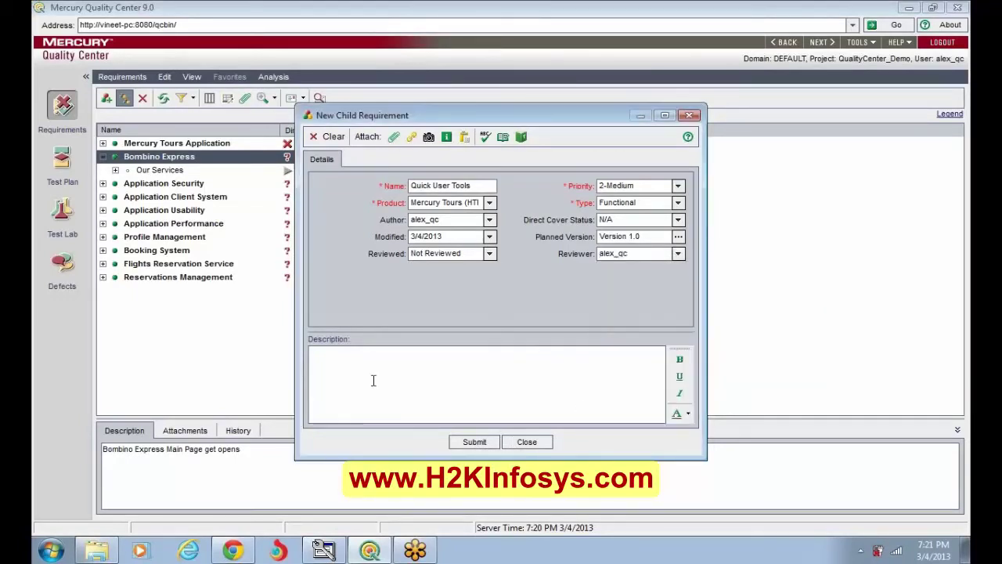
{"action": "type", "text": "Open Quick User "}
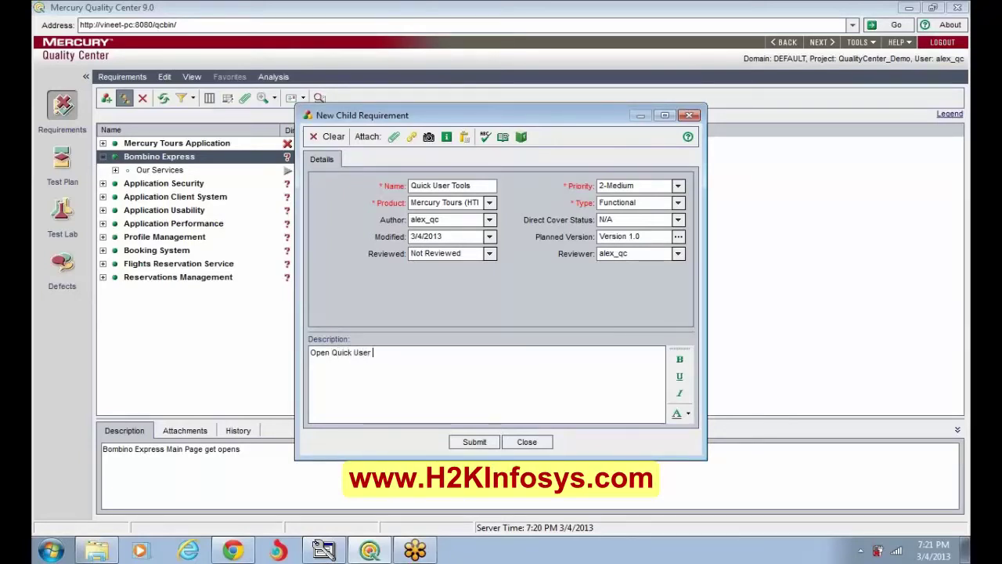
{"action": "type", "text": "tools Page"}
{"action": "left_click", "coordinate": [472, 442]}
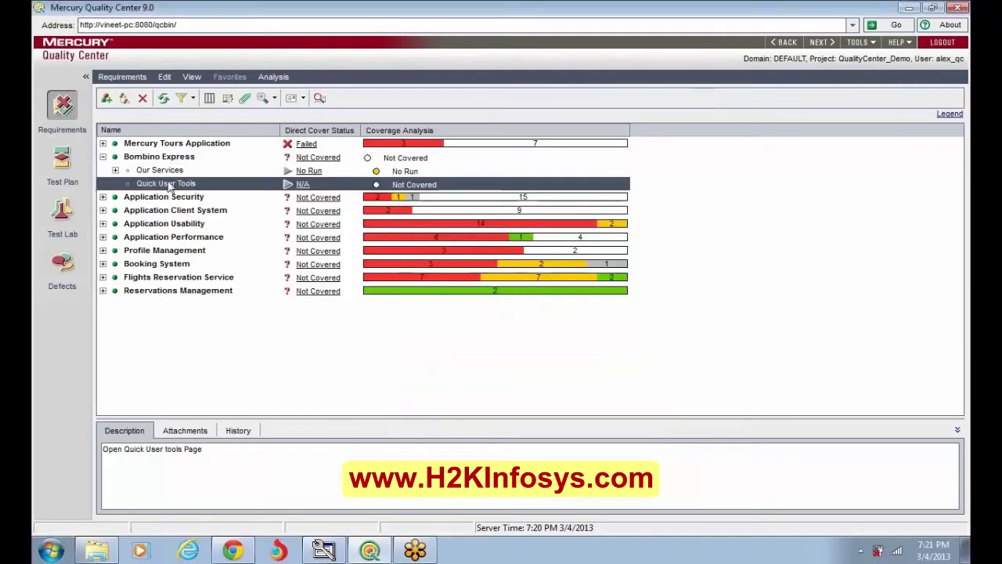
{"action": "left_click", "coordinate": [115, 171]}
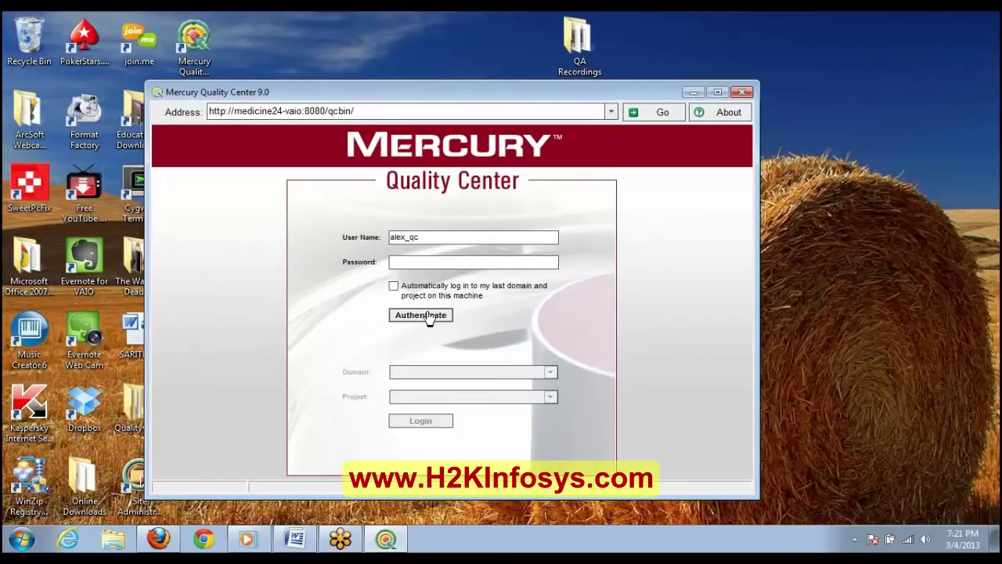
Step: Try to authenticate on the medicine24-vaio Quality Center login page, and force the unresponsive program to close
{"action": "left_click", "coordinate": [426, 315]}
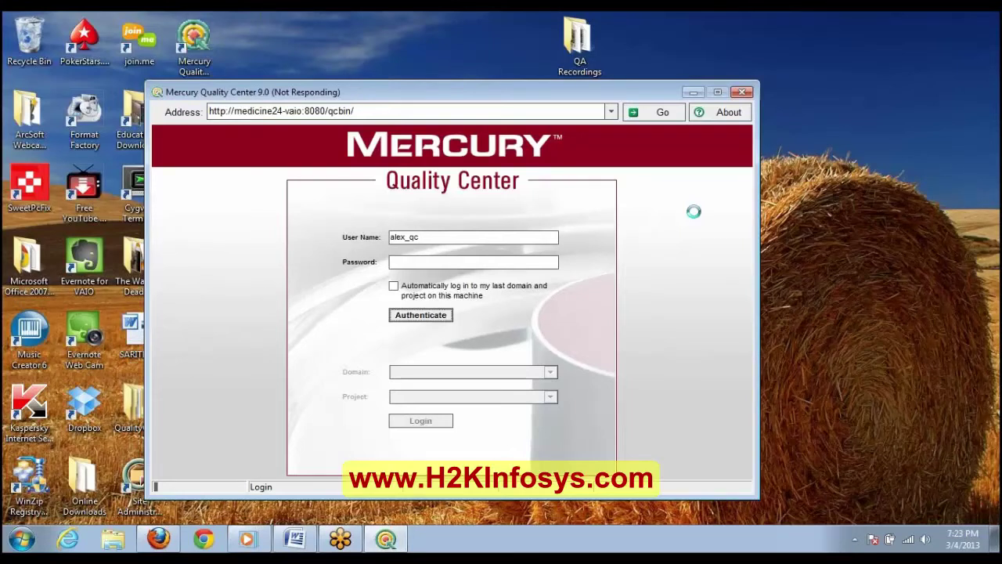
{"action": "left_click", "coordinate": [745, 93]}
{"action": "left_click", "coordinate": [745, 92]}
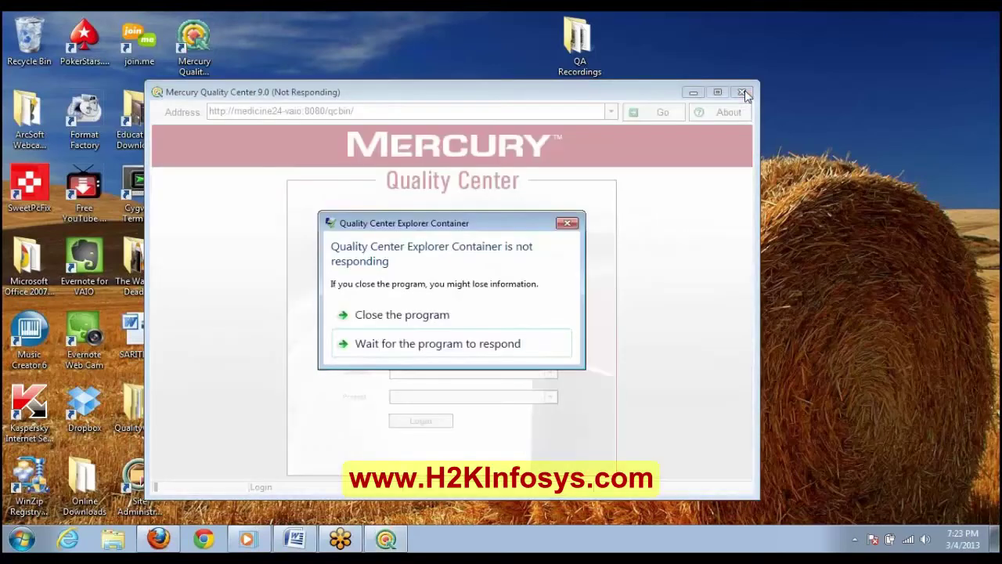
{"action": "left_click", "coordinate": [454, 328]}
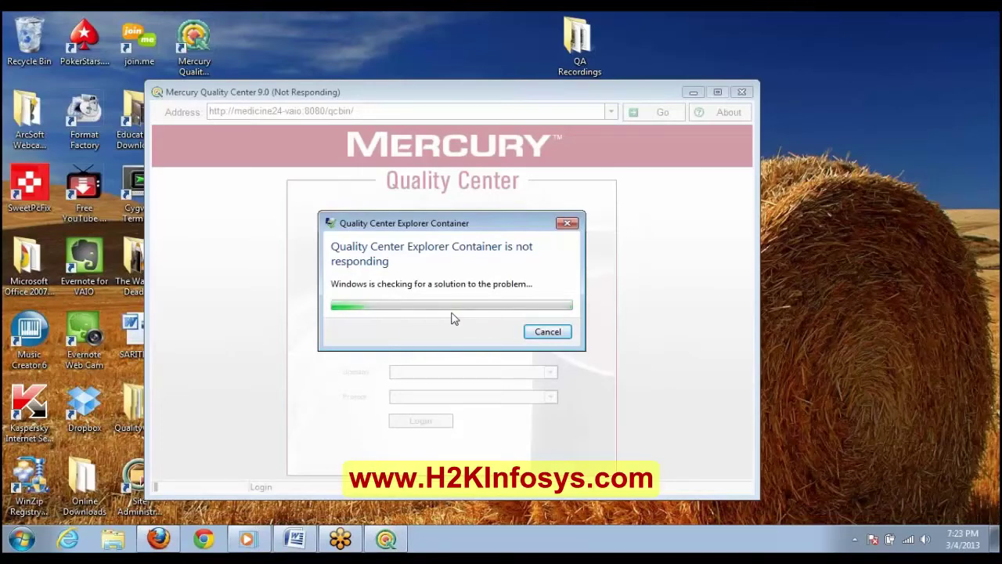
{"action": "key", "text": "XF86AudioLowerVolume"}
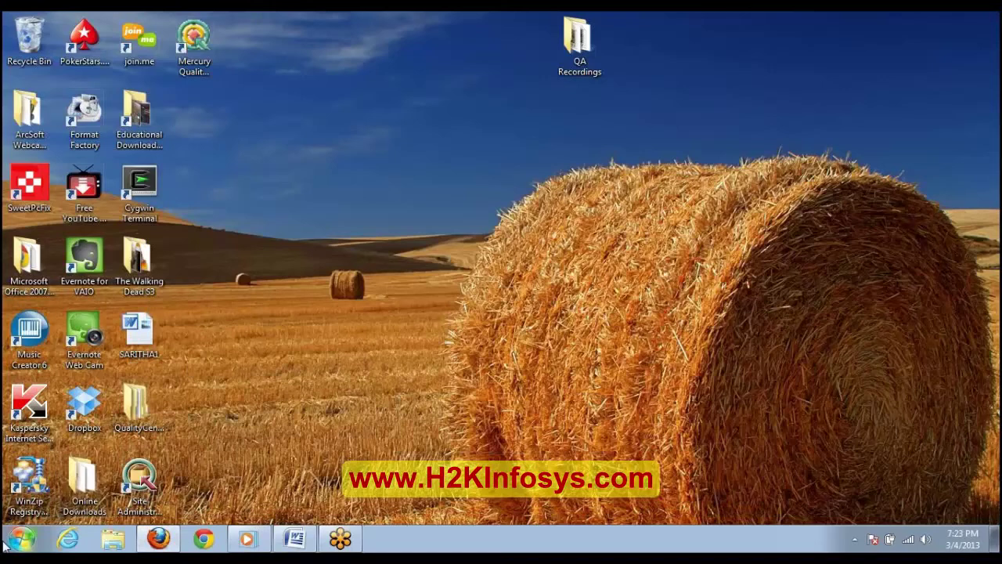
{"action": "left_click", "coordinate": [21, 538]}
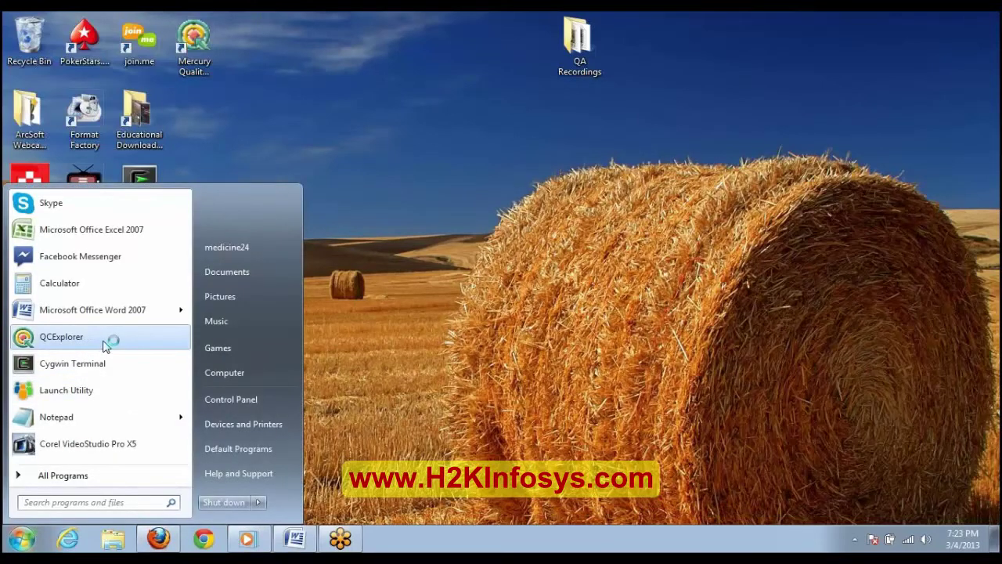
{"action": "left_click", "coordinate": [107, 338]}
{"action": "right_click", "coordinate": [371, 105]}
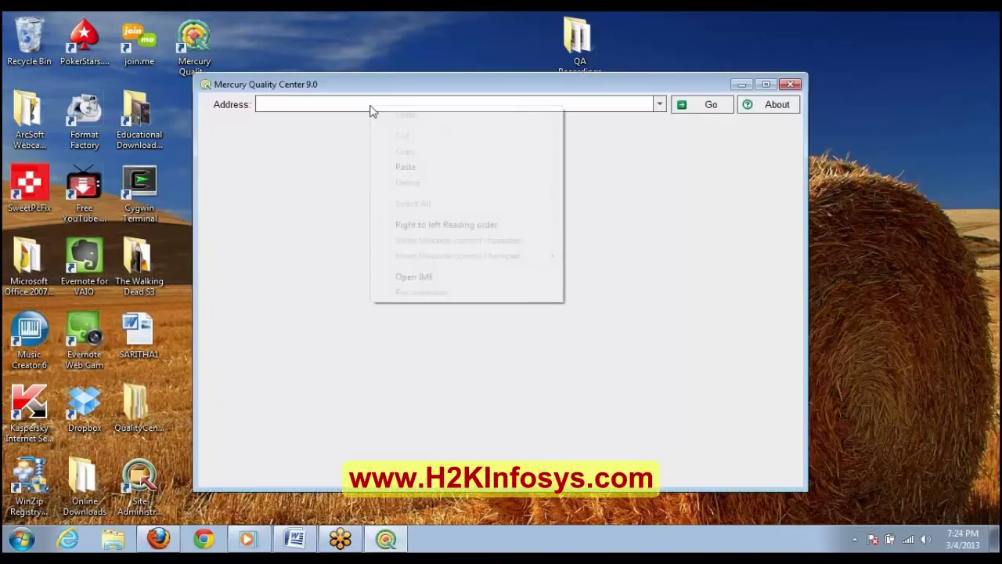
{"action": "left_click", "coordinate": [349, 128]}
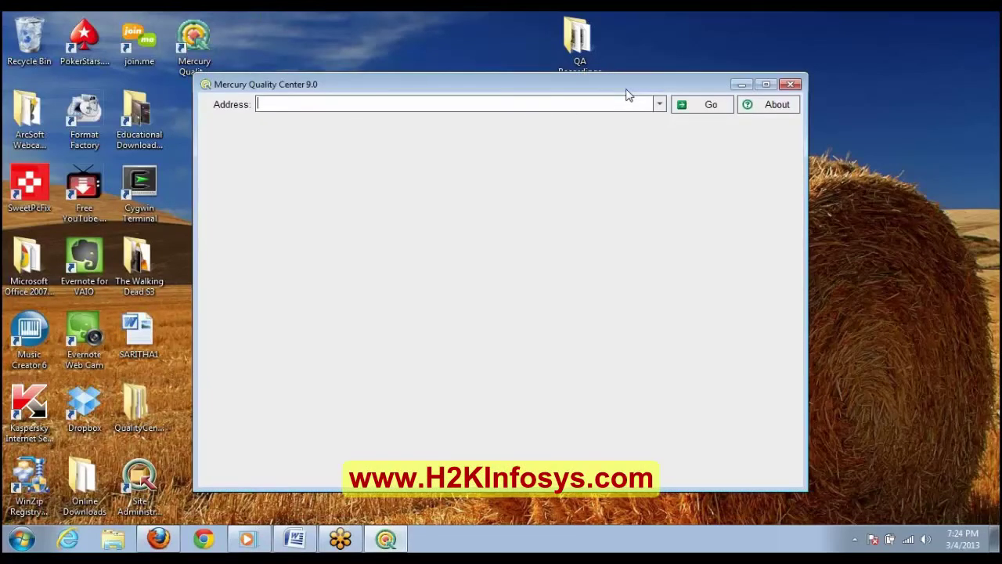
{"action": "left_click_drag", "start_coordinate": [615, 94], "coordinate": [493, 100]}
{"action": "key", "text": "alt+F4"}
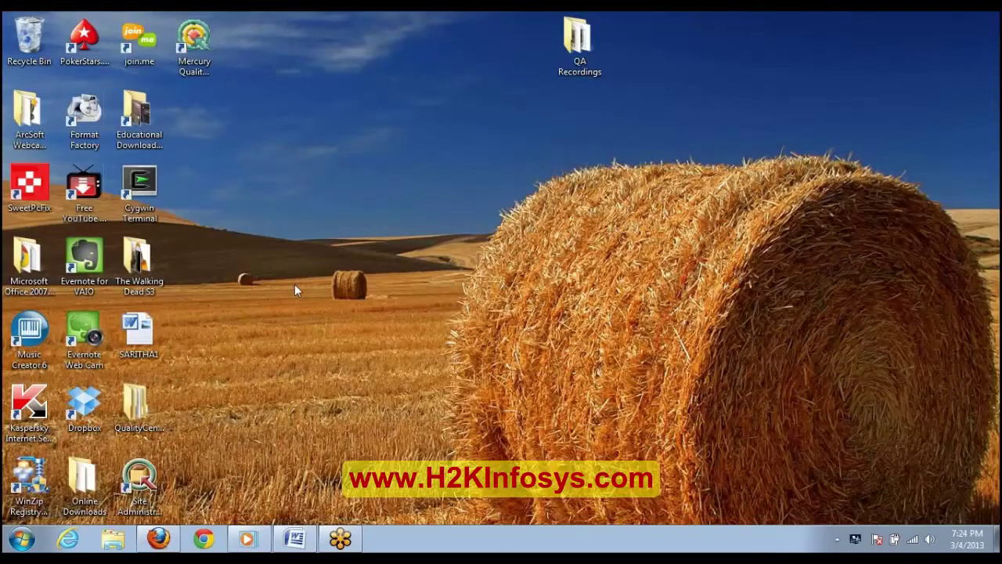
Step: Open the Mercury Quality Center start page in Firefox and go through its Add-Ins Page to More Mercury Quality Center Add-ins
{"action": "left_click", "coordinate": [206, 36]}
{"action": "double_click", "coordinate": [206, 37]}
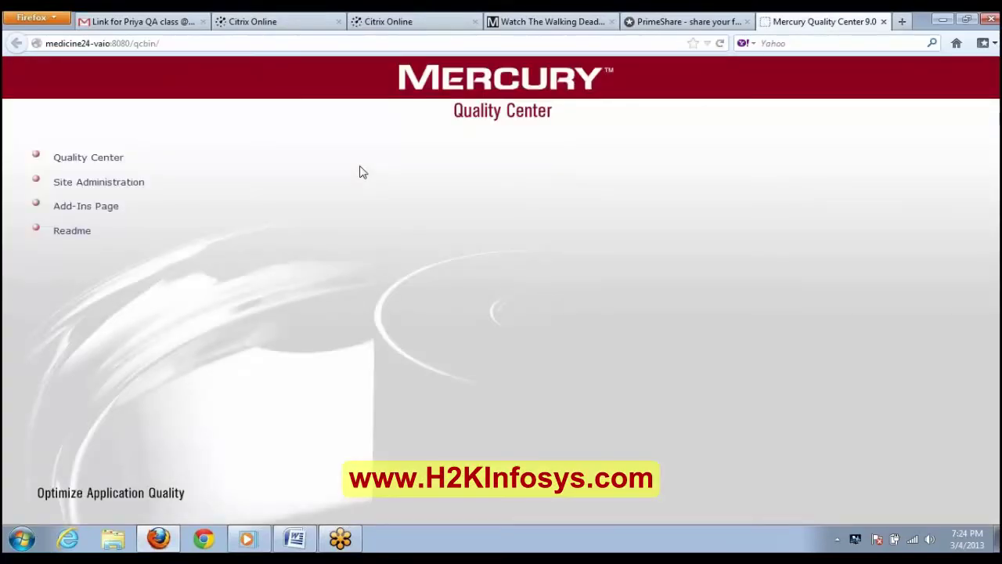
{"action": "key", "text": "XF86AudioRaiseVolume"}
{"action": "left_click", "coordinate": [110, 212]}
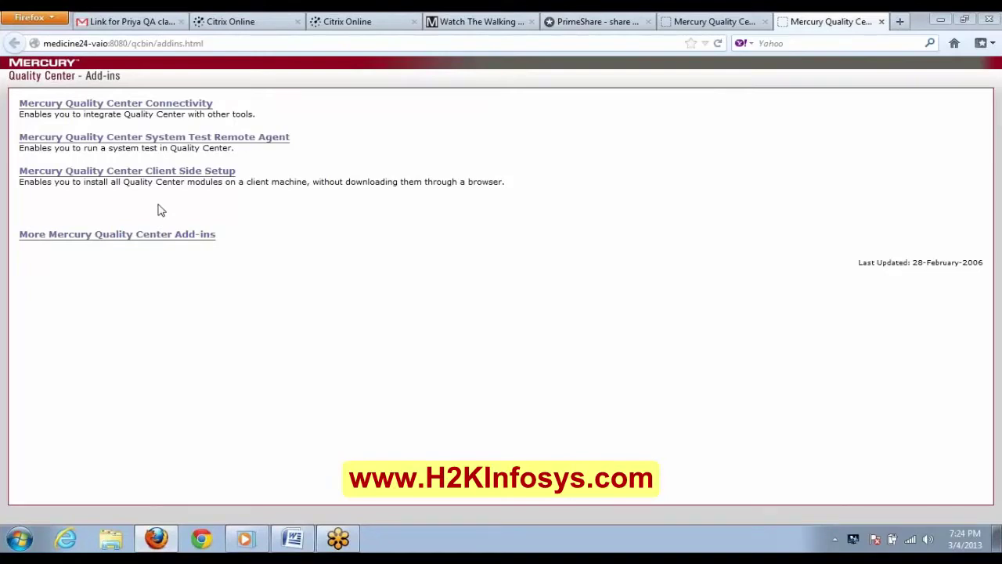
{"action": "left_click", "coordinate": [170, 236]}
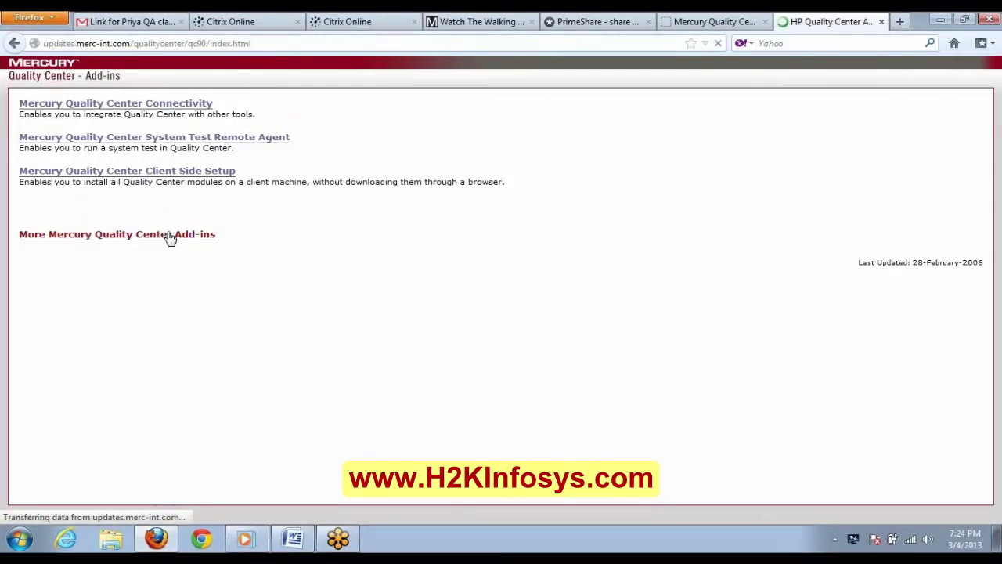
Step: Download the Quality Center Explorer Add-in for Mercury Quality Center 9.0 and save QCExplorerAddIn.exe
{"action": "scroll", "coordinate": [323, 247], "scroll_direction": "down", "scroll_amount": 2}
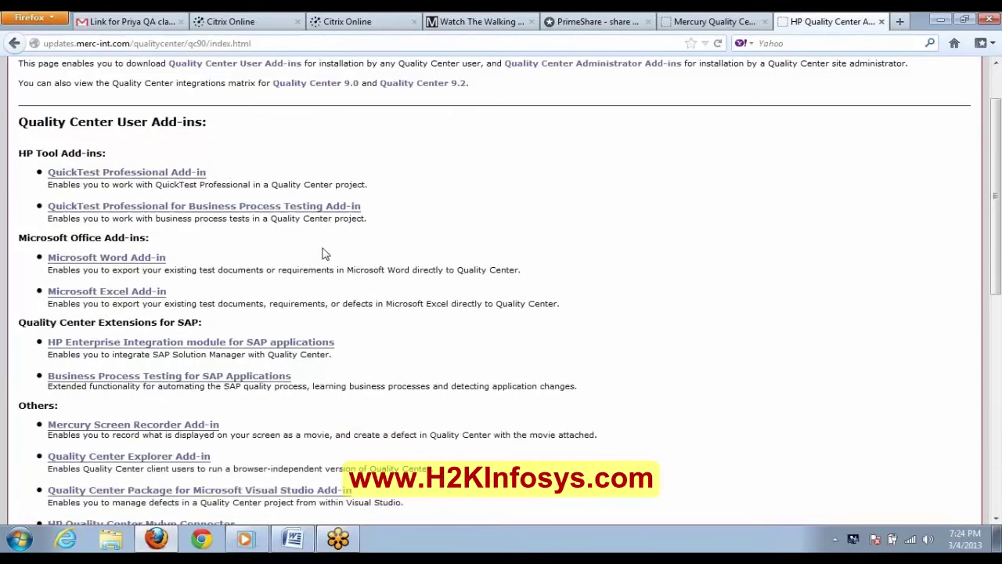
{"action": "scroll", "coordinate": [382, 257], "scroll_direction": "down", "scroll_amount": 1}
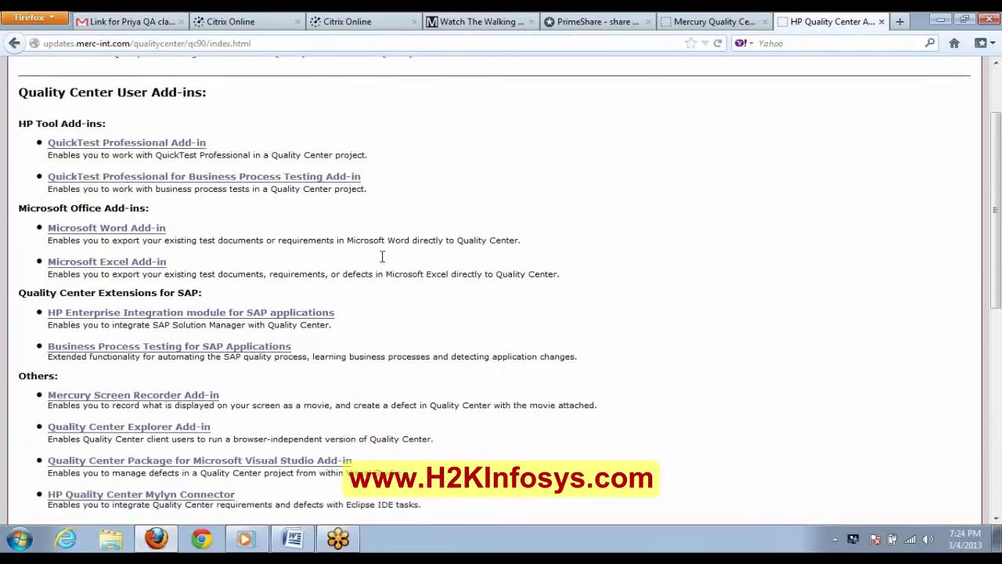
{"action": "scroll", "coordinate": [382, 260], "scroll_direction": "down", "scroll_amount": 1}
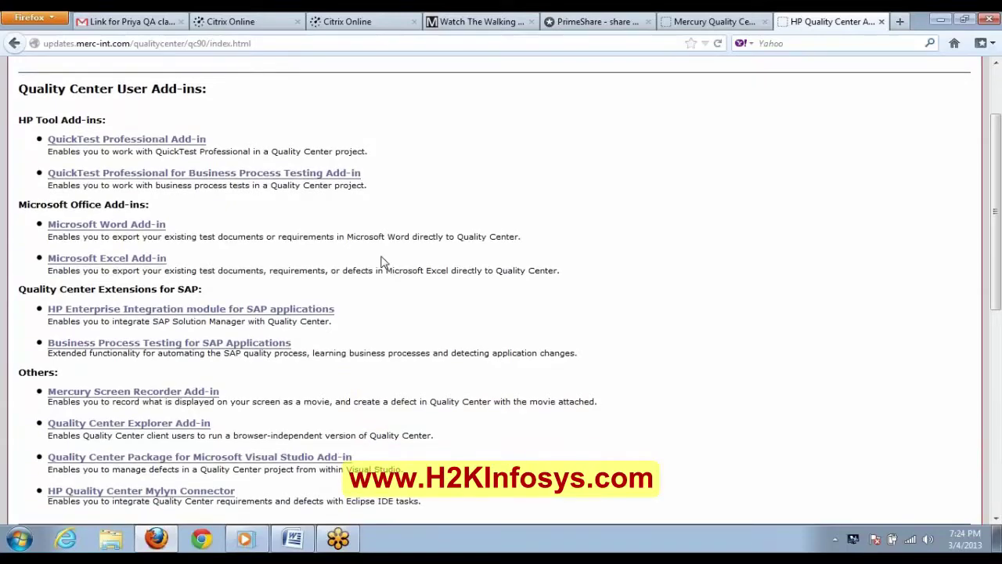
{"action": "scroll", "coordinate": [383, 261], "scroll_direction": "down", "scroll_amount": 3}
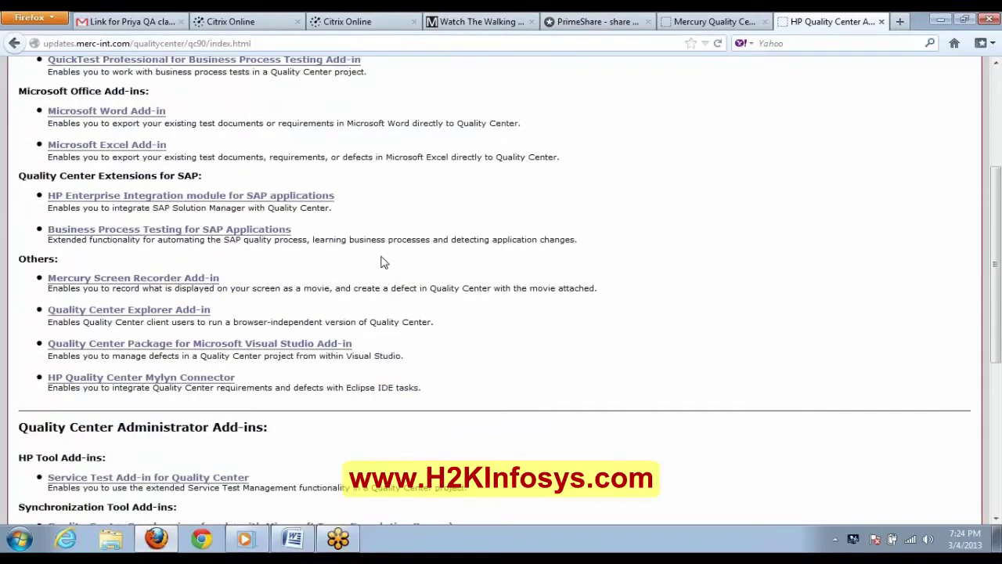
{"action": "left_click", "coordinate": [177, 310]}
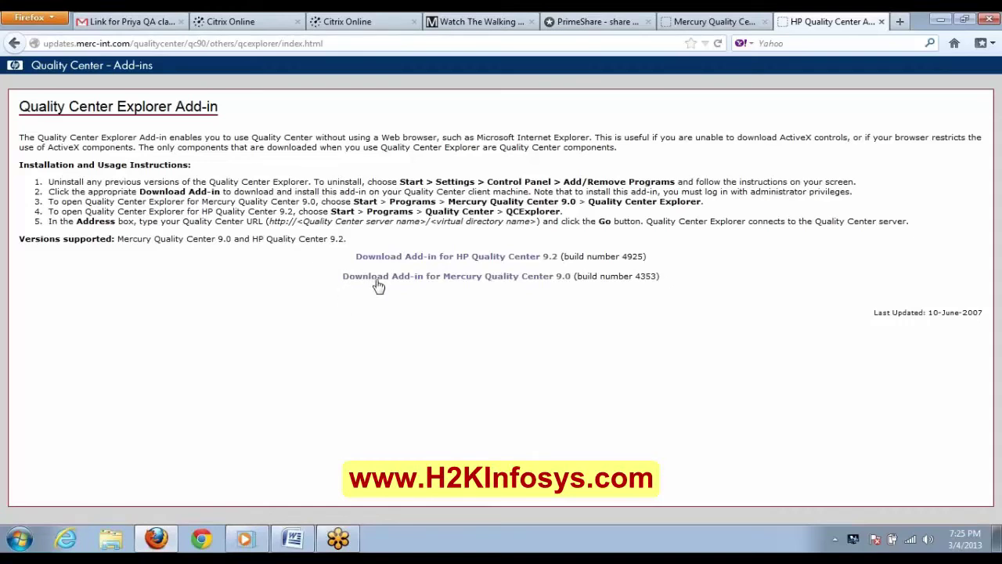
{"action": "left_click", "coordinate": [382, 282]}
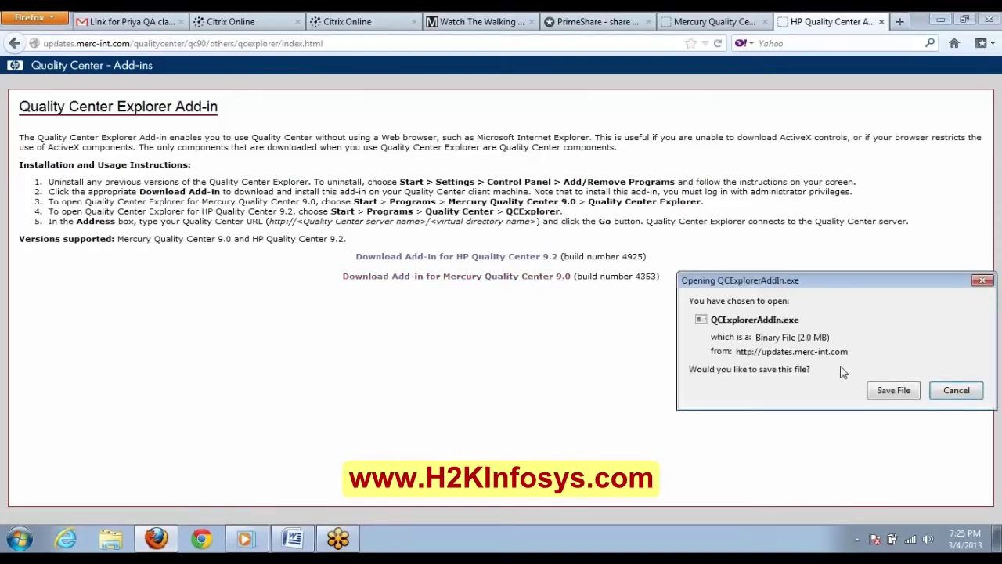
{"action": "left_click", "coordinate": [875, 389]}
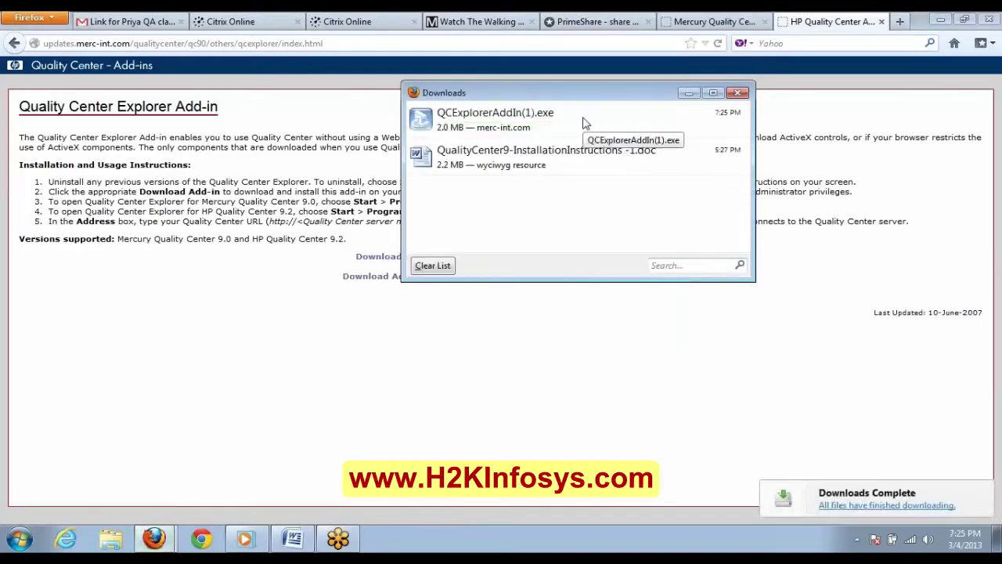
Step: Run the downloaded QCExplorerAddIn(1).exe and completely remove the existing application with all its components
{"action": "left_click", "coordinate": [583, 123]}
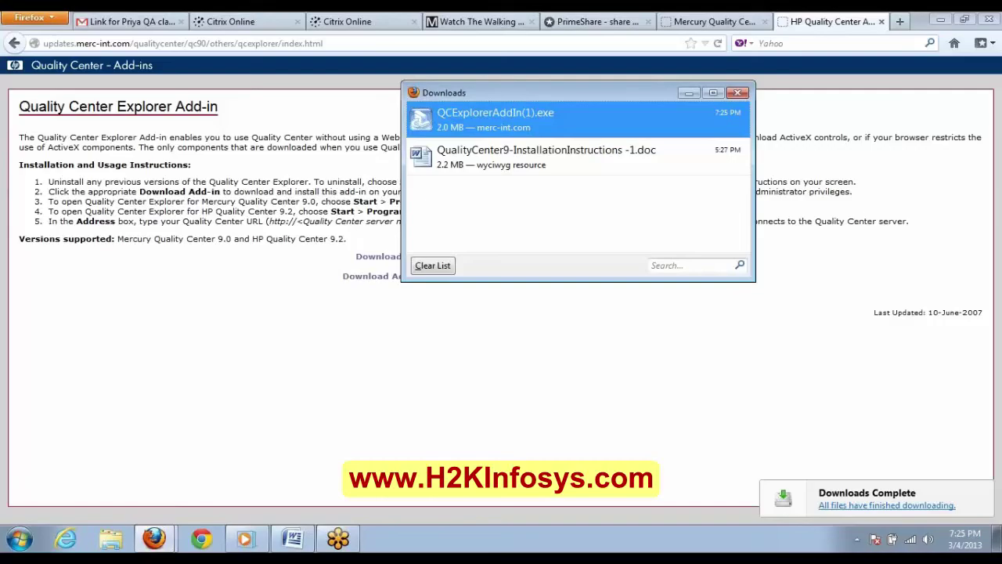
{"action": "double_click", "coordinate": [582, 123]}
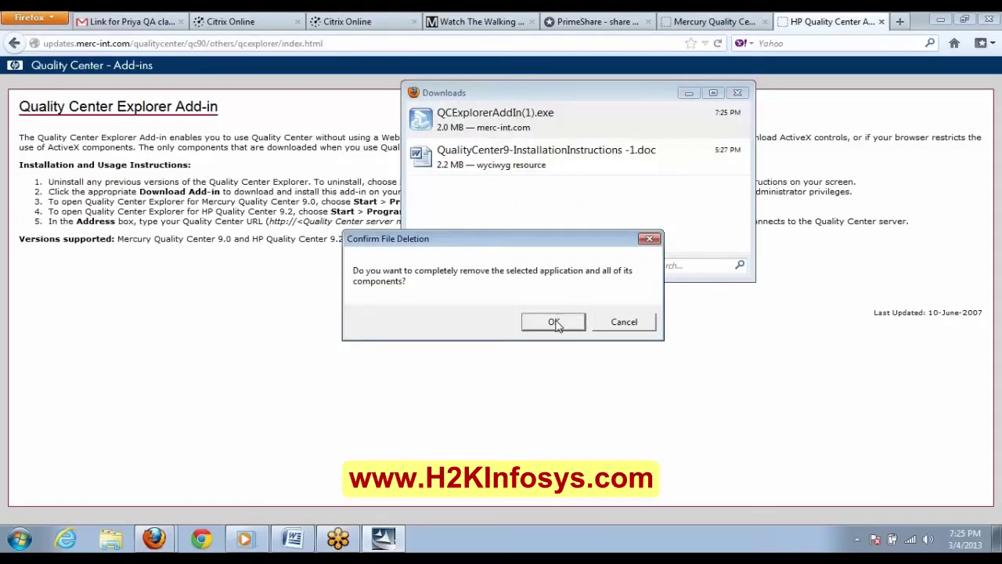
{"action": "left_click", "coordinate": [555, 323]}
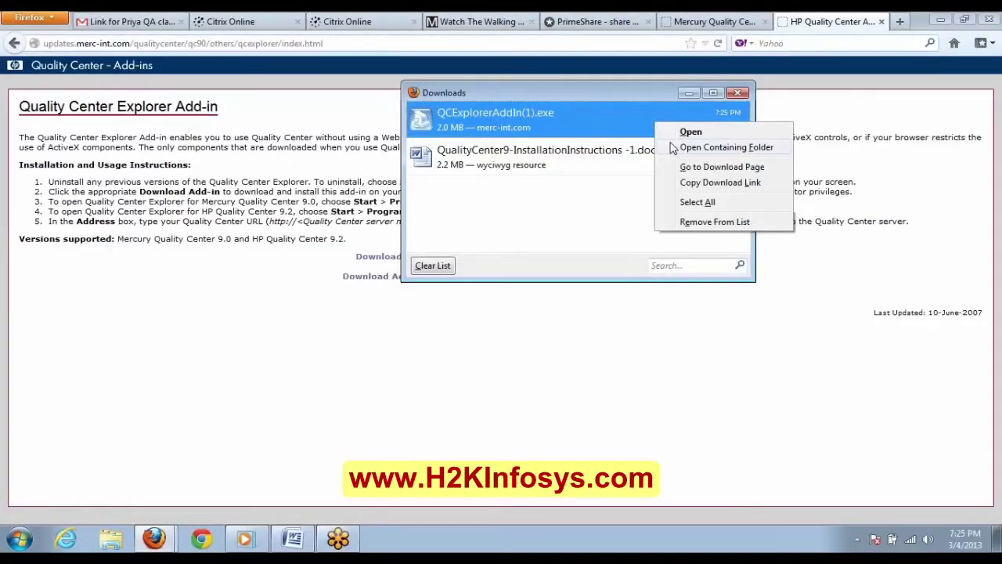
Step: Run QCExplorerAddIn(1).exe again to install QCExplorer in the default destination folder, and minimise the browser
{"action": "left_click", "coordinate": [675, 133]}
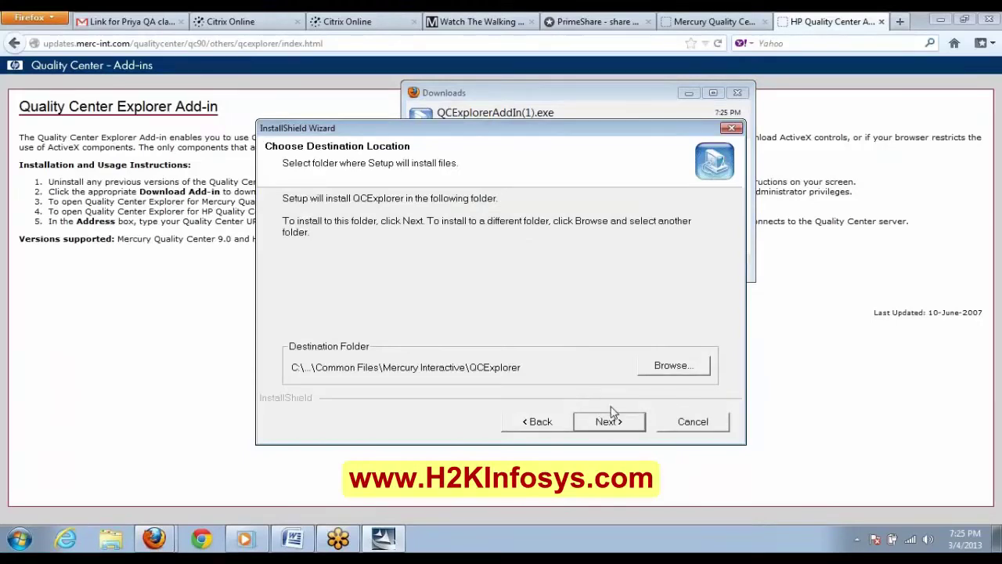
{"action": "left_click", "coordinate": [608, 422]}
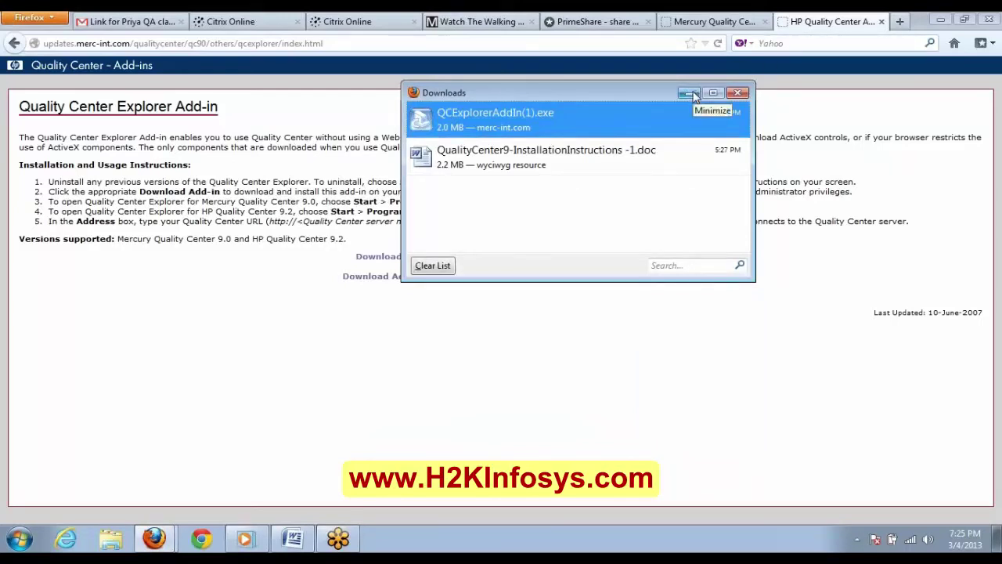
{"action": "left_click", "coordinate": [942, 22]}
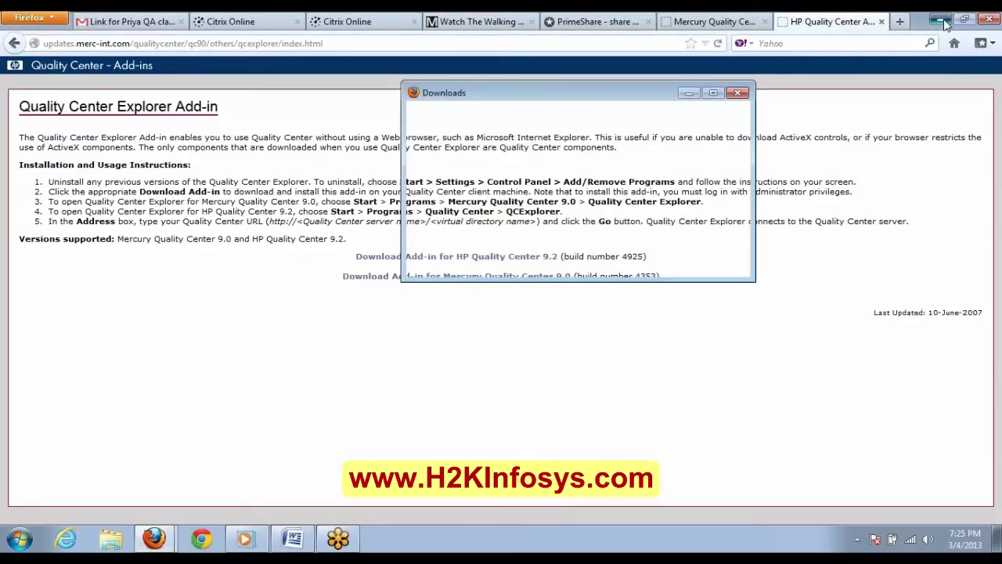
{"action": "left_click", "coordinate": [945, 23]}
{"action": "right_click", "coordinate": [525, 121]}
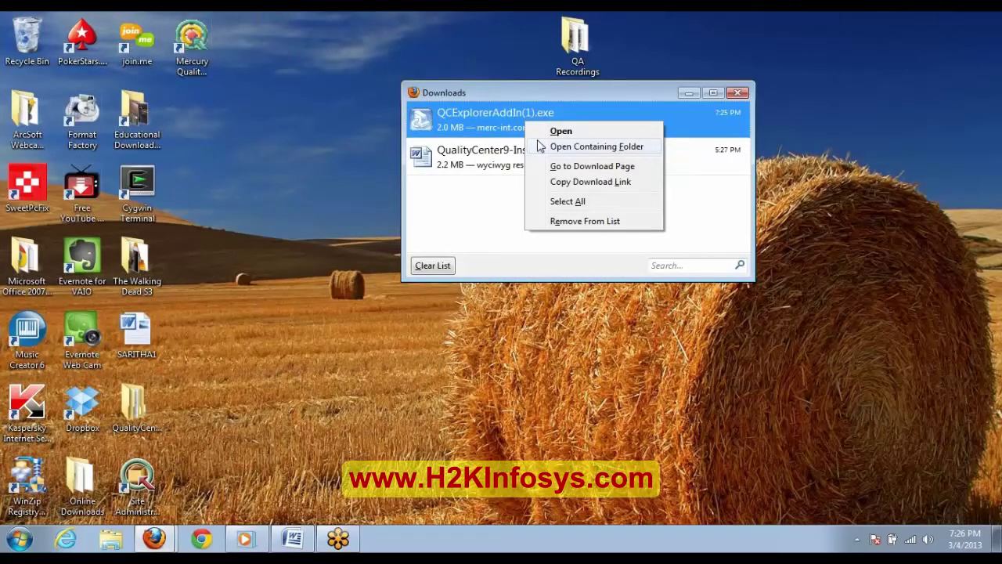
{"action": "left_click", "coordinate": [540, 146]}
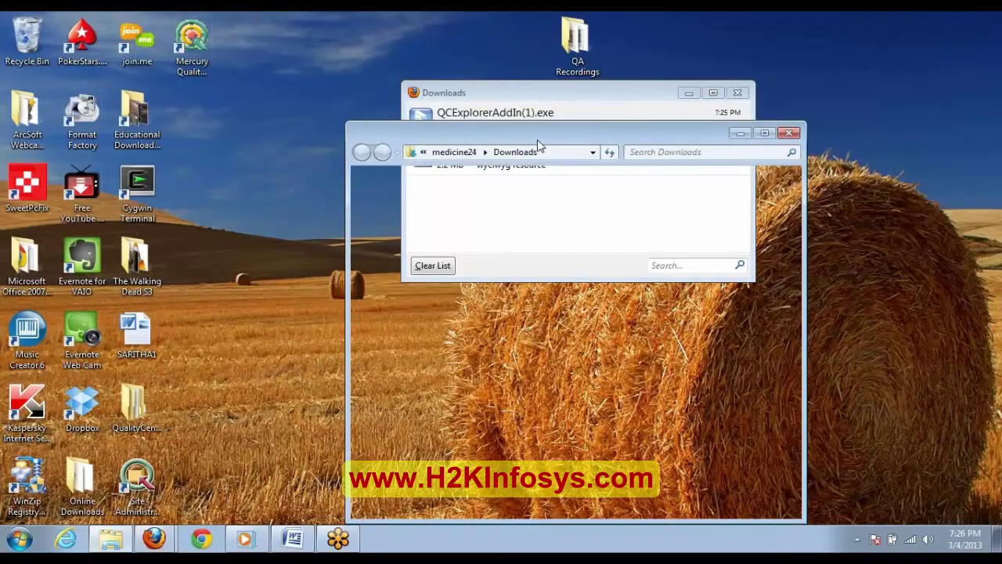
{"action": "key", "text": "alt+F4"}
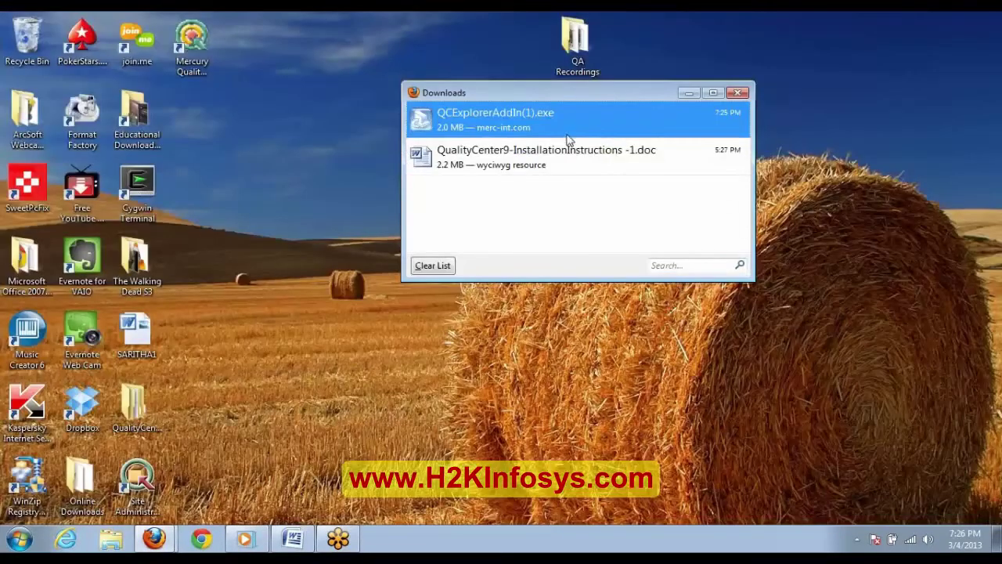
{"action": "right_click", "coordinate": [561, 120]}
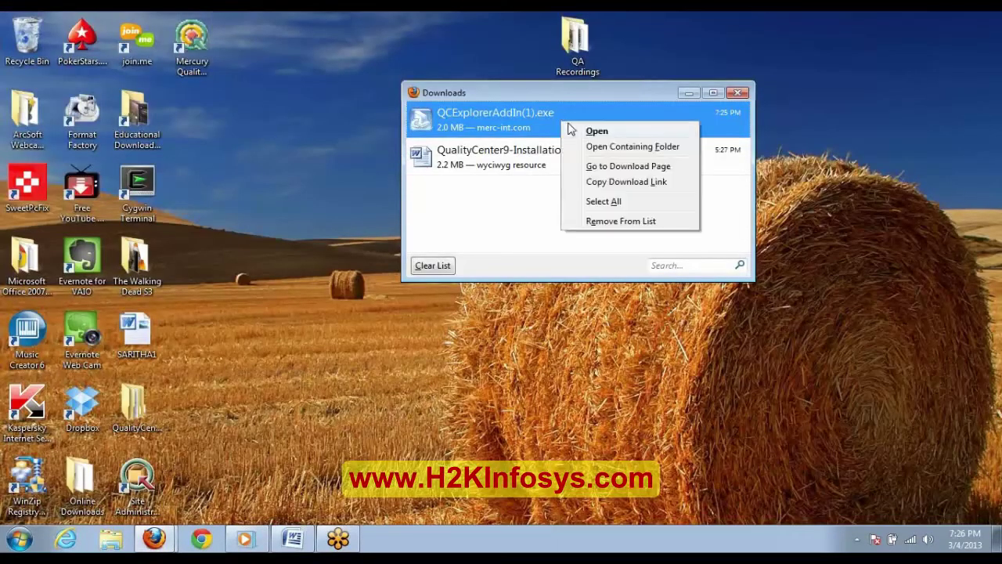
{"action": "left_click", "coordinate": [573, 130]}
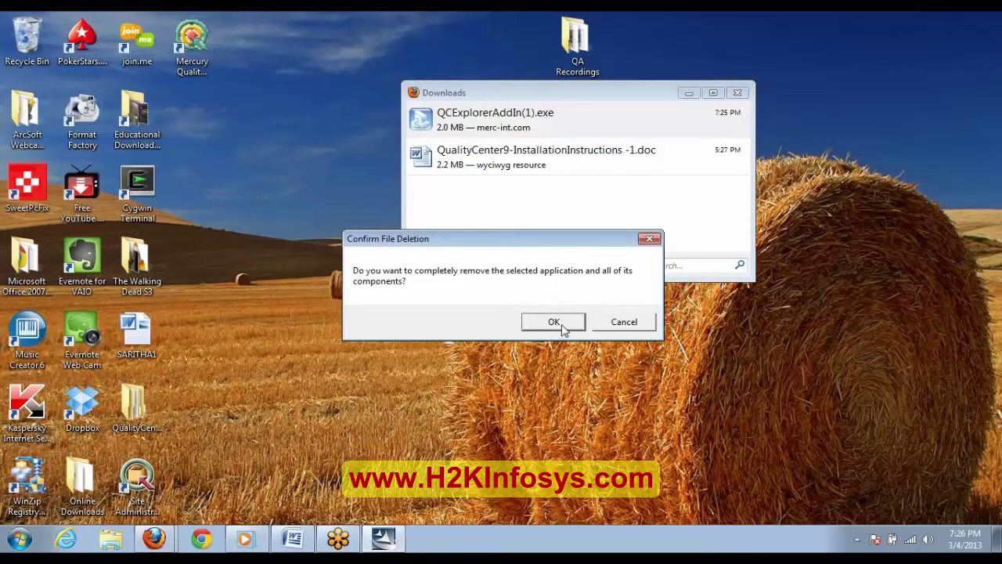
{"action": "left_click", "coordinate": [606, 322]}
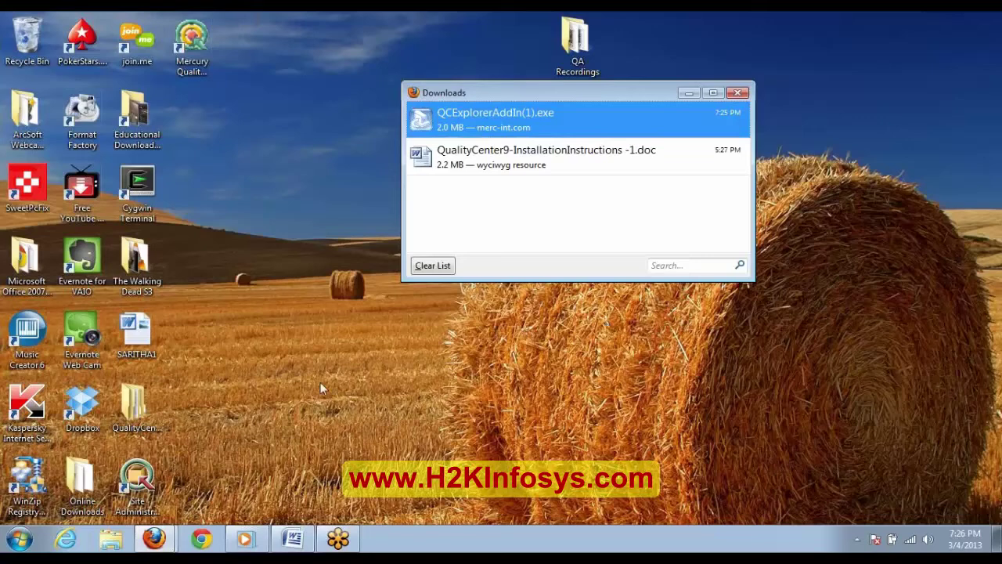
{"action": "left_click", "coordinate": [19, 539]}
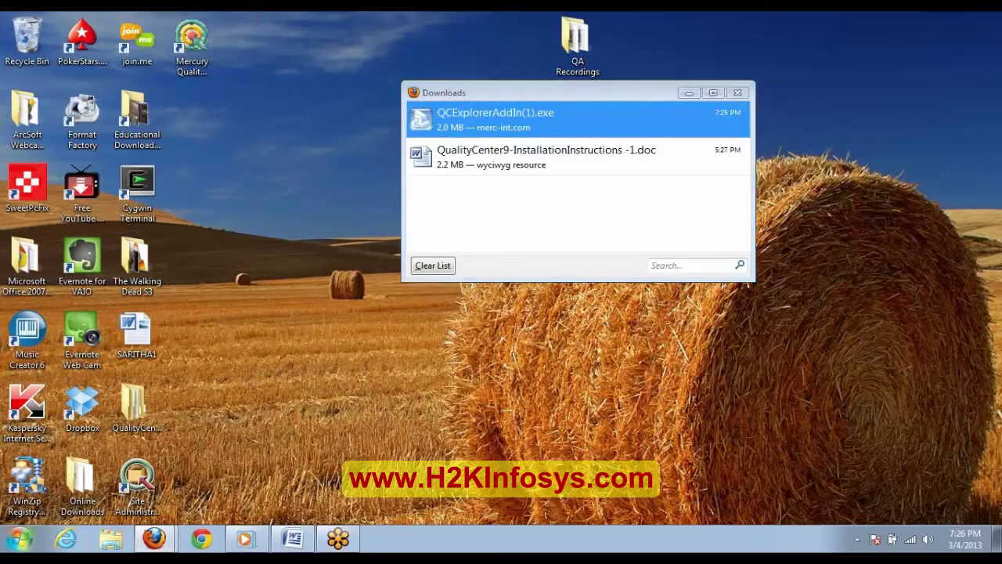
{"action": "mouse_move", "coordinate": [77, 345]}
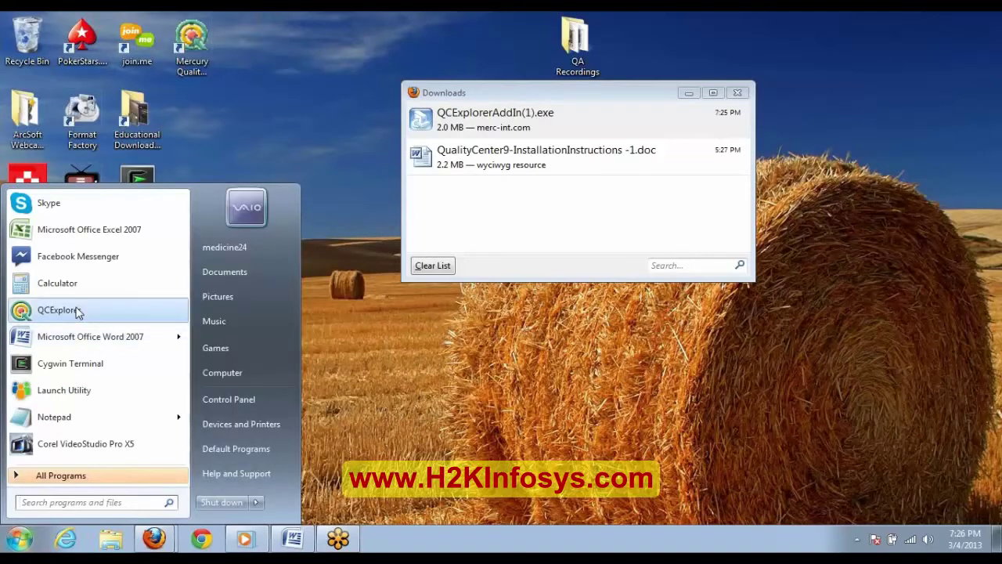
{"action": "left_click", "coordinate": [59, 310]}
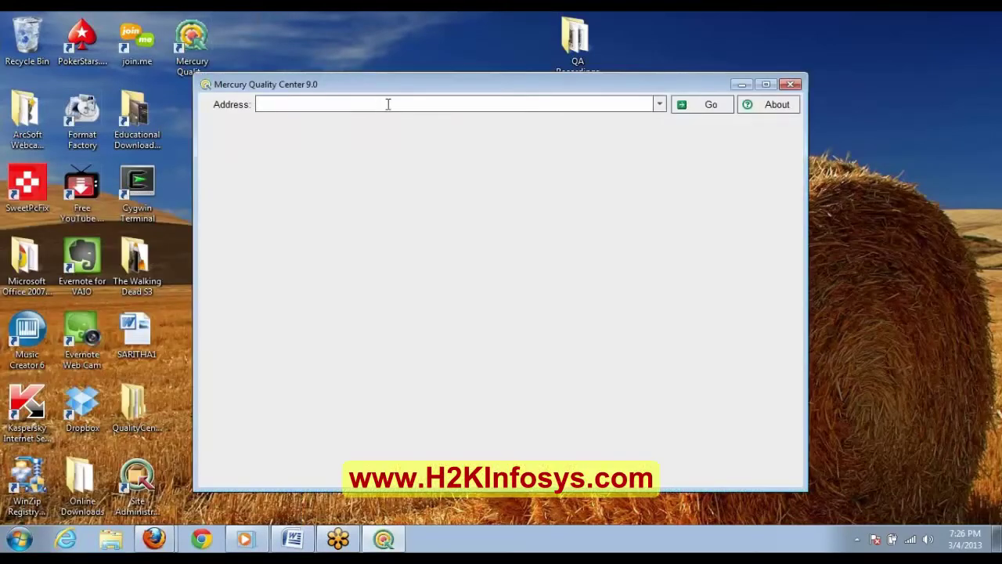
{"action": "right_click", "coordinate": [387, 104]}
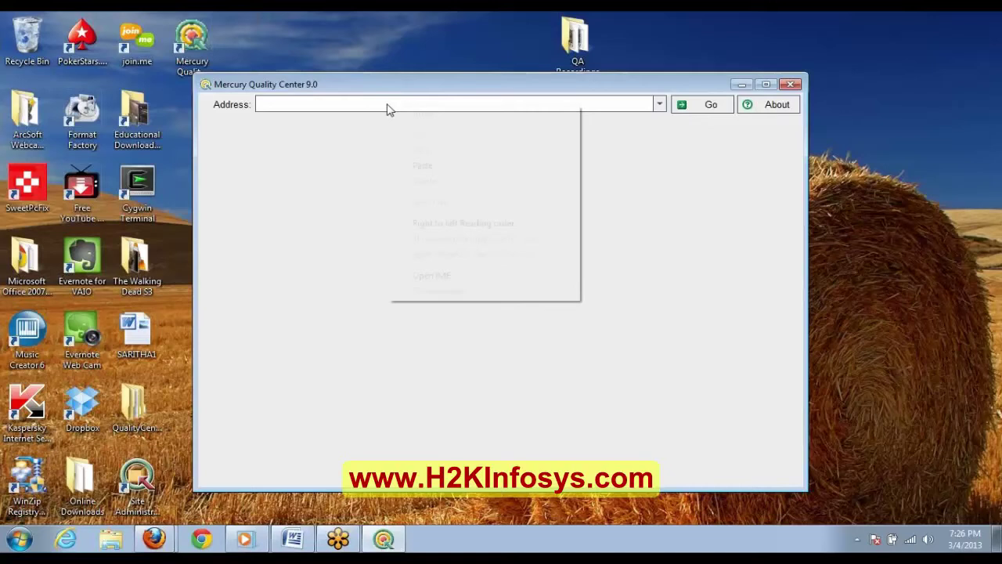
{"action": "left_click", "coordinate": [423, 166]}
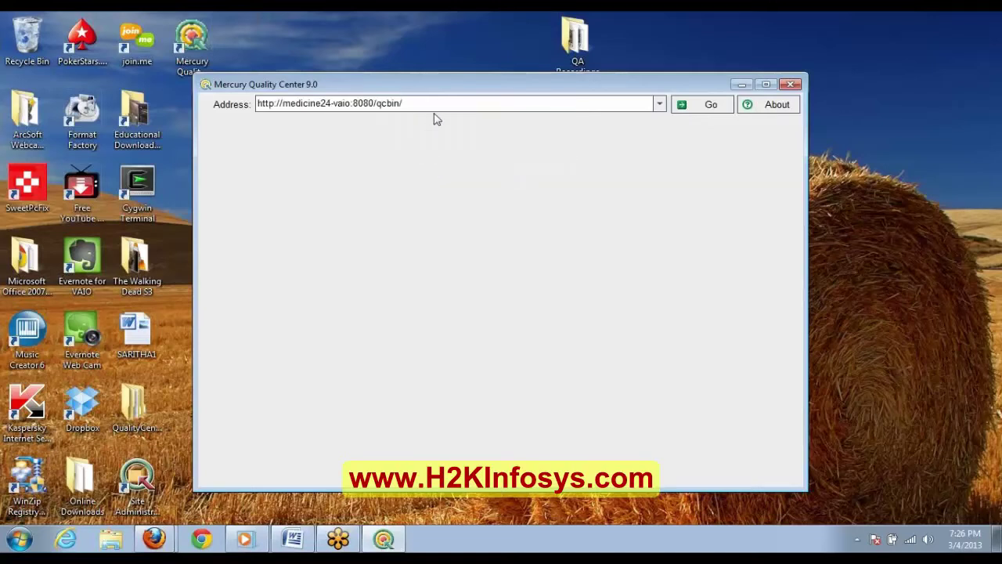
{"action": "key", "text": "Return"}
{"action": "left_click", "coordinate": [693, 110]}
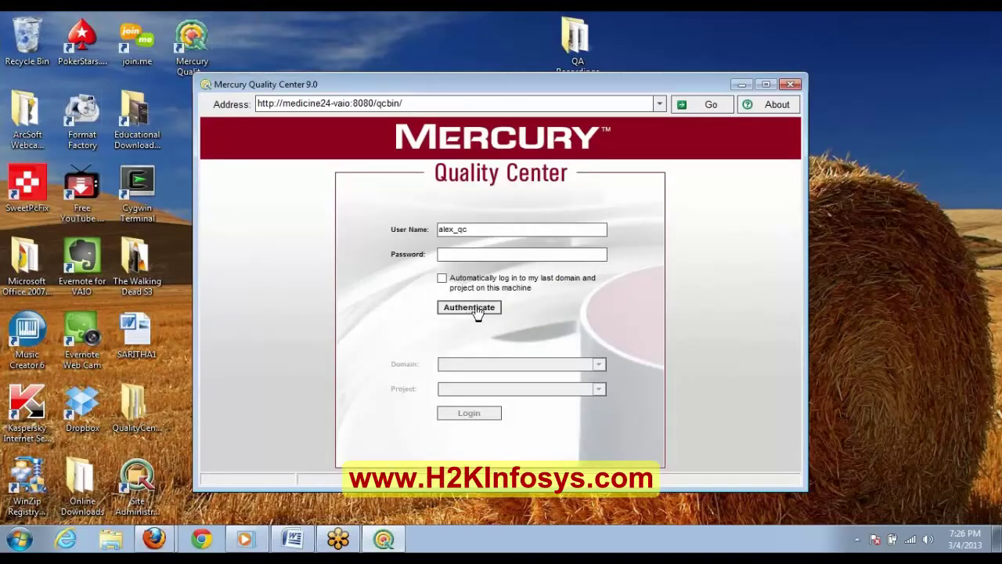
{"action": "left_click", "coordinate": [476, 308]}
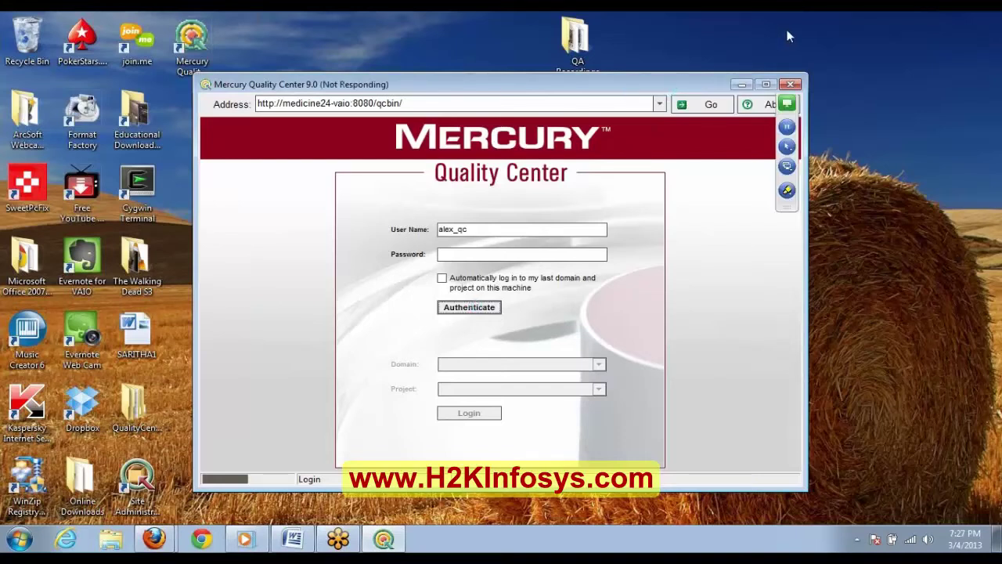
Step: Force the unresponsive Quality Center Explorer Container to close and minimise the Downloads window
{"action": "left_click", "coordinate": [791, 84]}
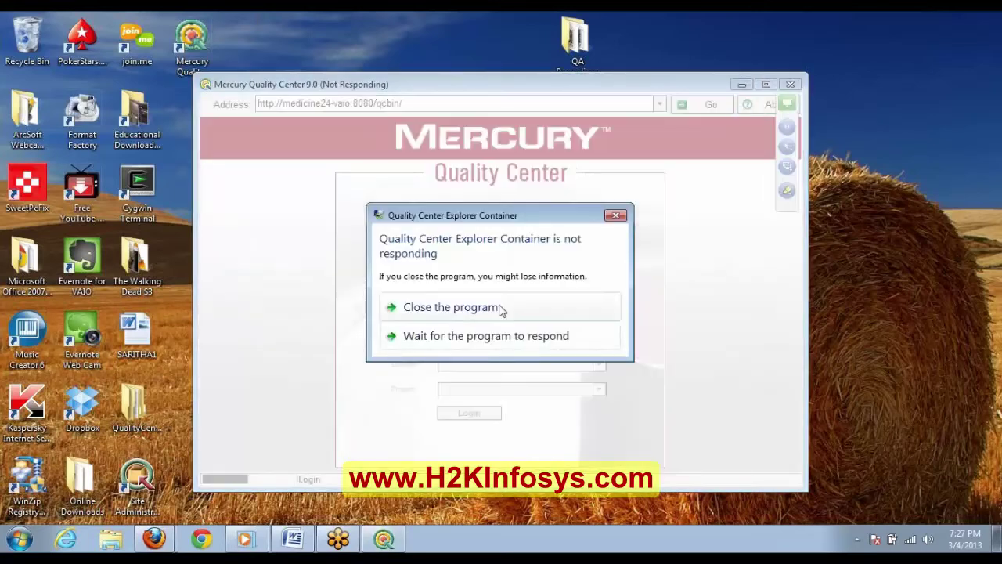
{"action": "left_click", "coordinate": [499, 308]}
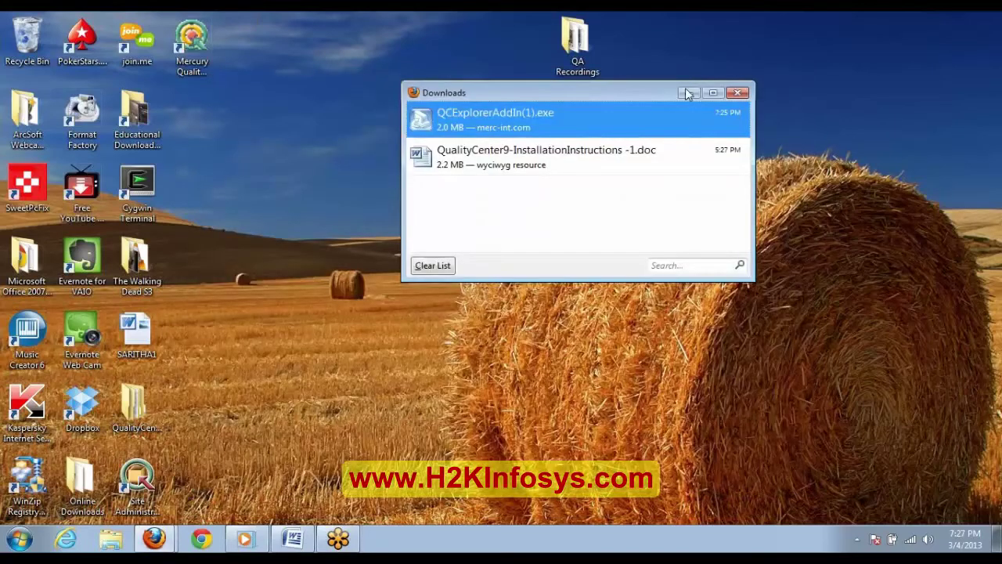
{"action": "left_click", "coordinate": [686, 93]}
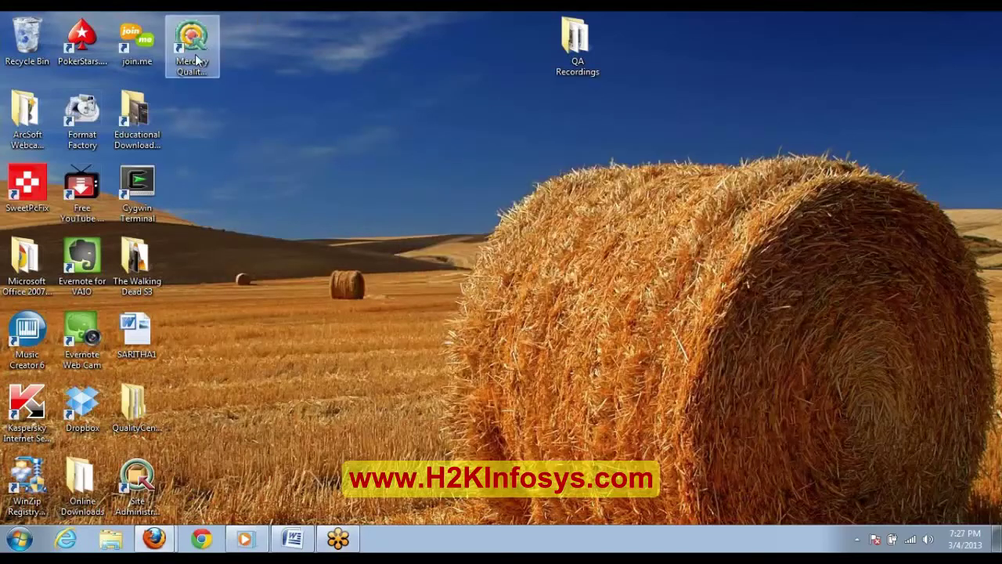
Step: Open Mercury Quality Center's Add-Ins Page, look through More Mercury Quality Center Add-ins, and return to the Add-Ins Page
{"action": "double_click", "coordinate": [194, 47]}
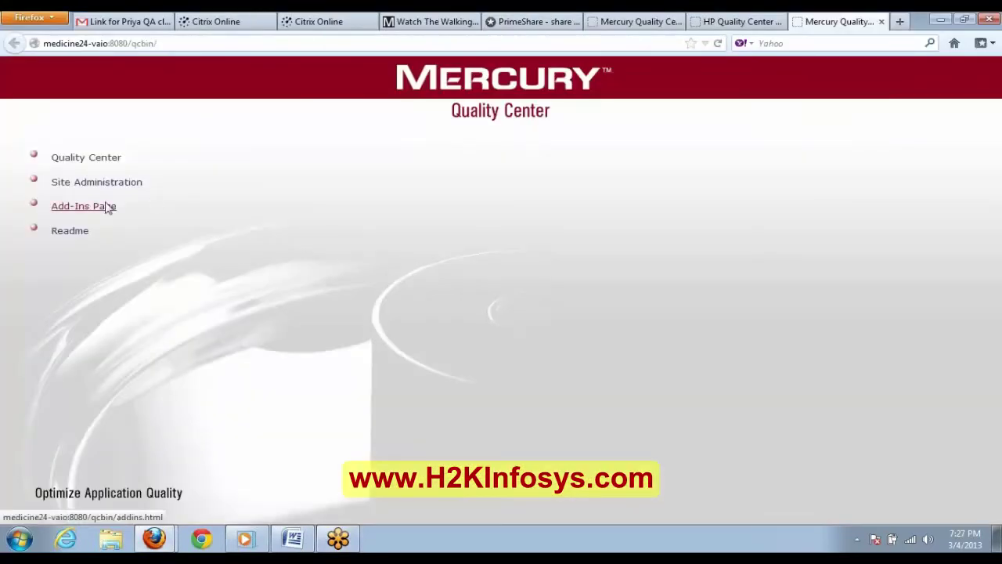
{"action": "left_click", "coordinate": [107, 208]}
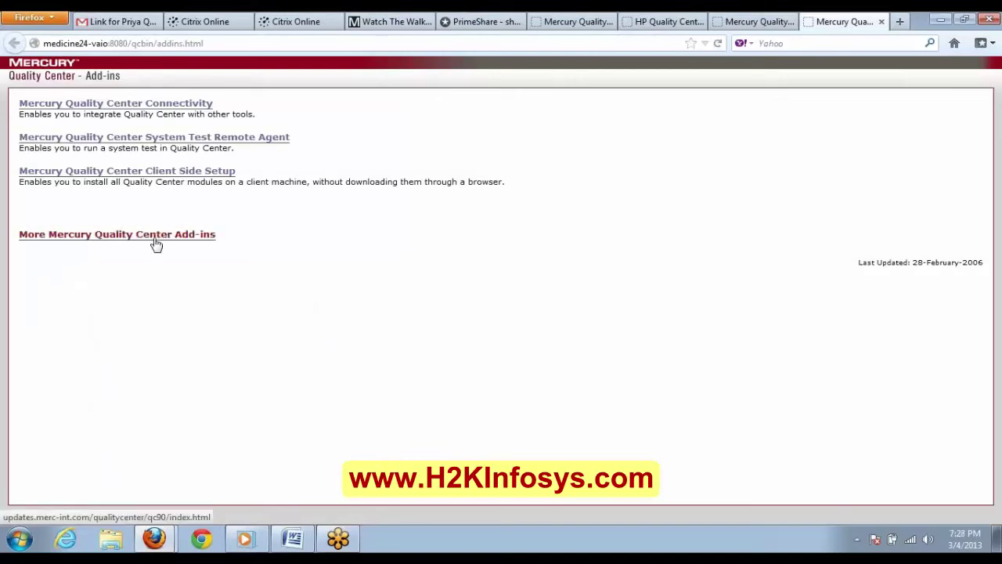
{"action": "left_click", "coordinate": [156, 239]}
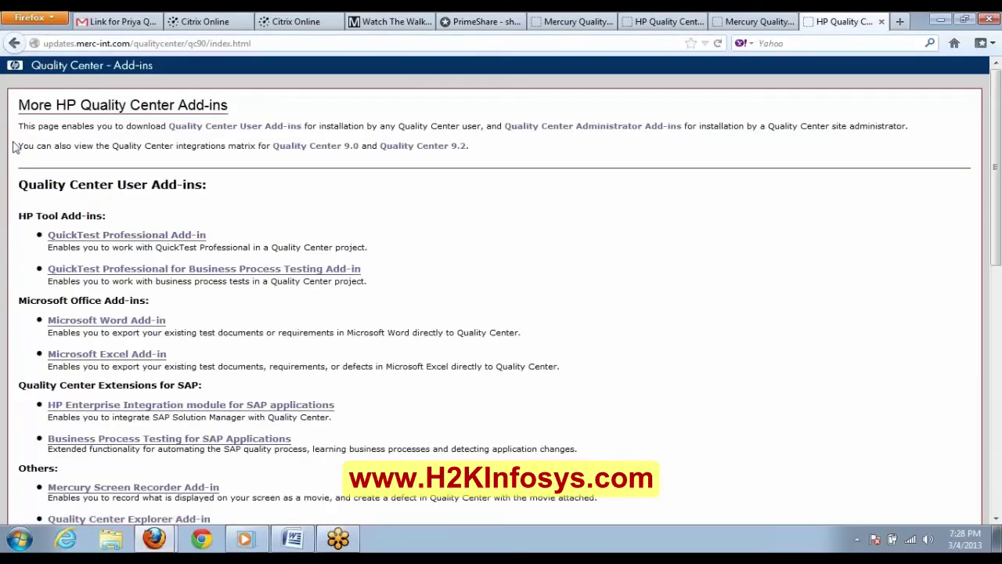
{"action": "scroll", "coordinate": [13, 148], "scroll_direction": "down", "scroll_amount": 4}
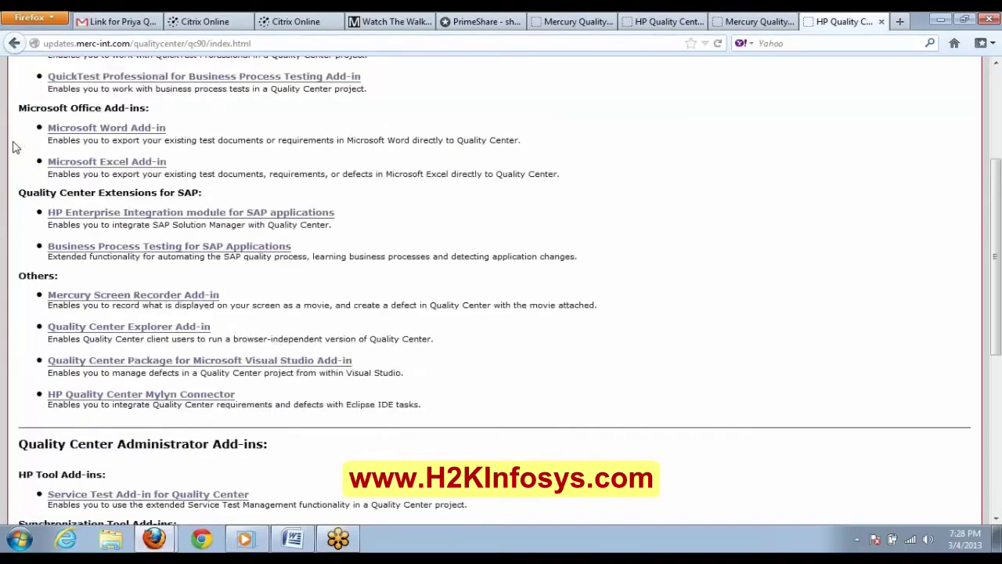
{"action": "scroll", "coordinate": [12, 149], "scroll_direction": "down", "scroll_amount": 3}
{"action": "key", "text": "alt+Left"}
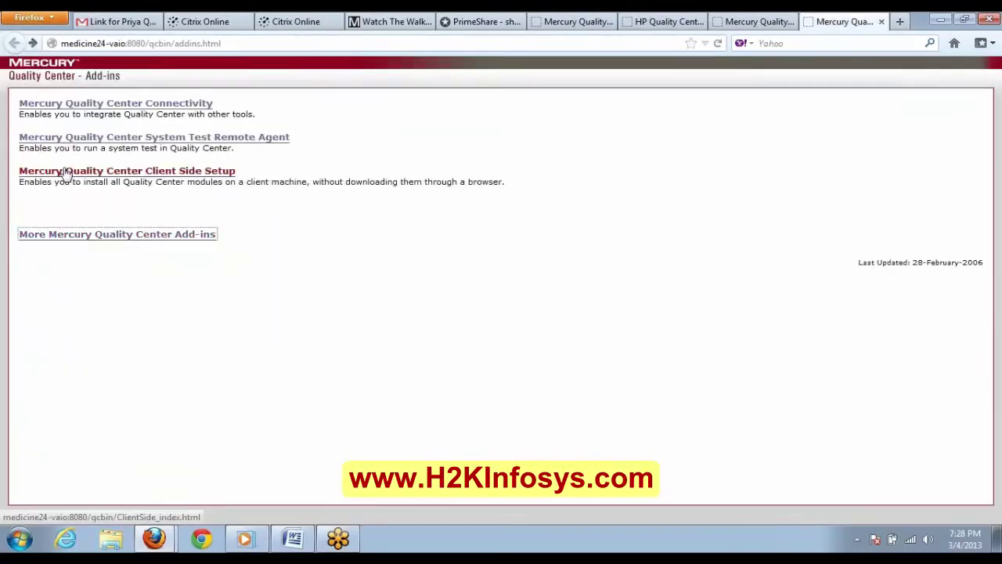
Step: Download the Mercury Quality Center Client Side Setup add-in and save QCClientSideInstallation.exe
{"action": "left_click", "coordinate": [67, 174]}
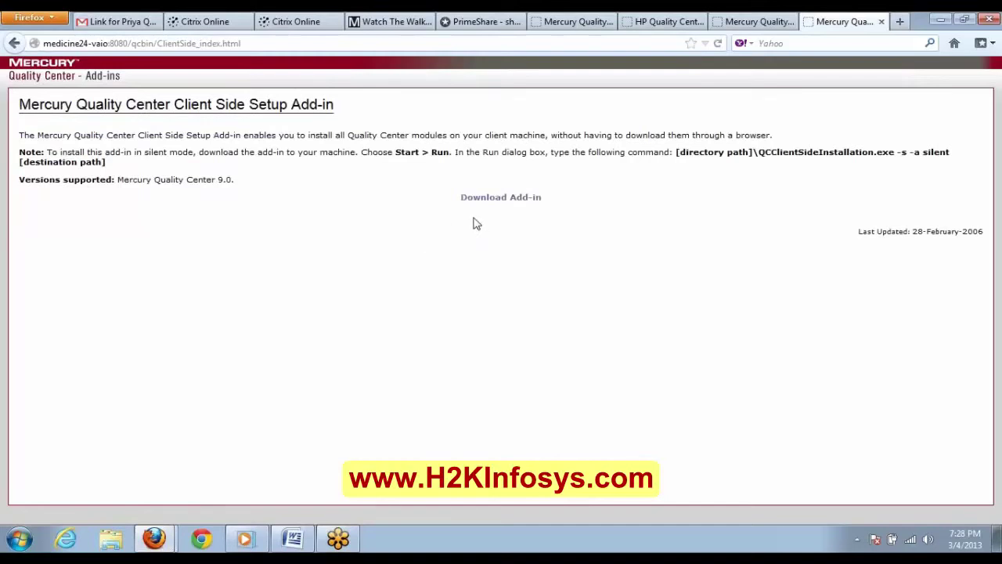
{"action": "left_click", "coordinate": [504, 199]}
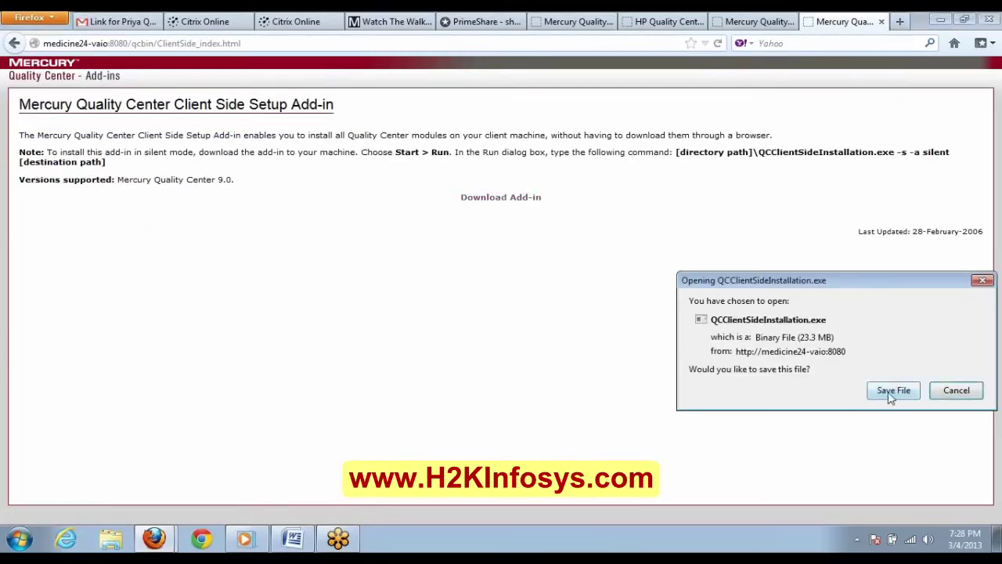
{"action": "left_click", "coordinate": [892, 391]}
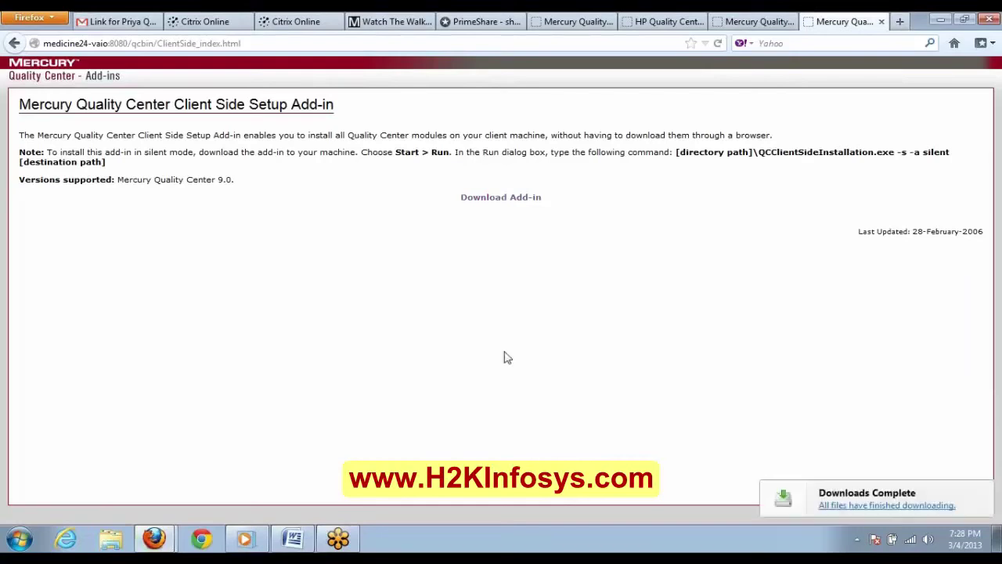
Step: Run the downloaded QCClientSideInstallation(1).exe, install it to C:\Program Files (x86)\Common Files\, and minimise the Downloads window
{"action": "mouse_move", "coordinate": [153, 538]}
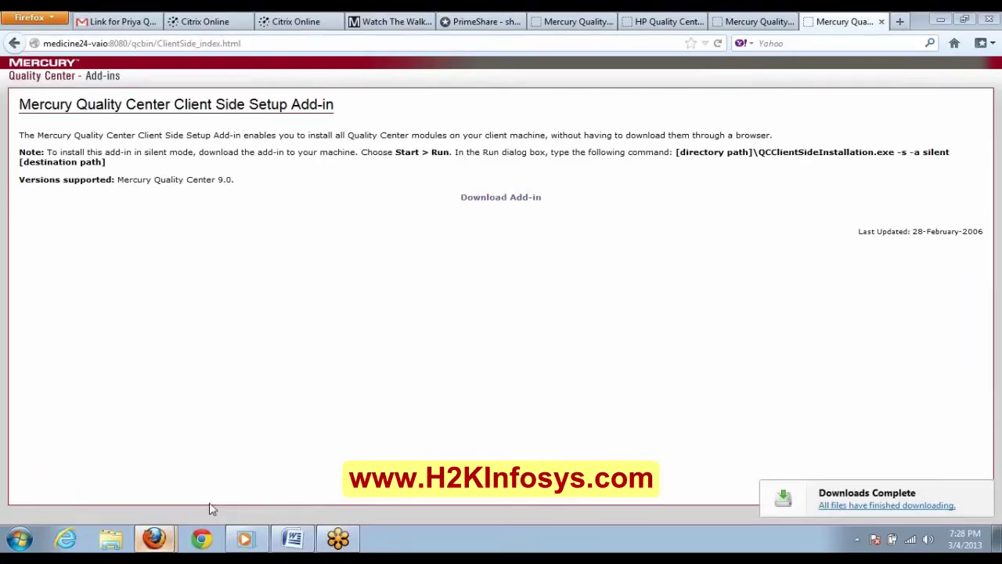
{"action": "left_click", "coordinate": [561, 127]}
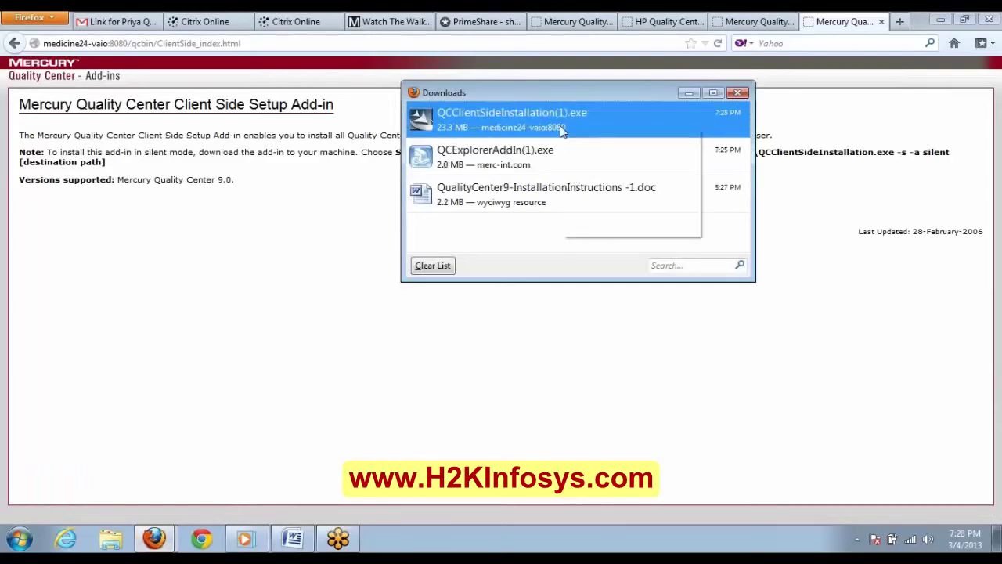
{"action": "right_click", "coordinate": [561, 128]}
{"action": "left_click", "coordinate": [586, 136]}
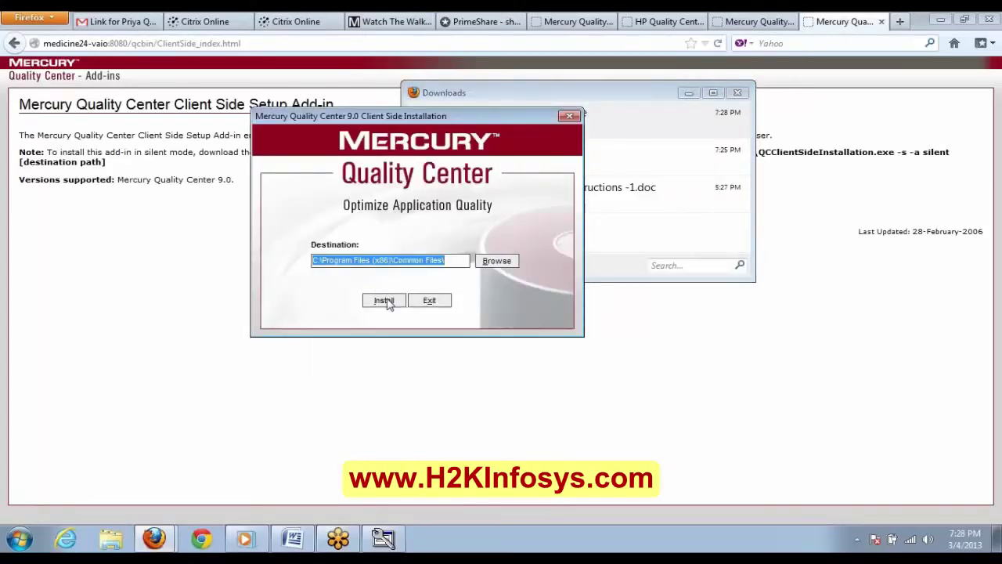
{"action": "left_click", "coordinate": [385, 302]}
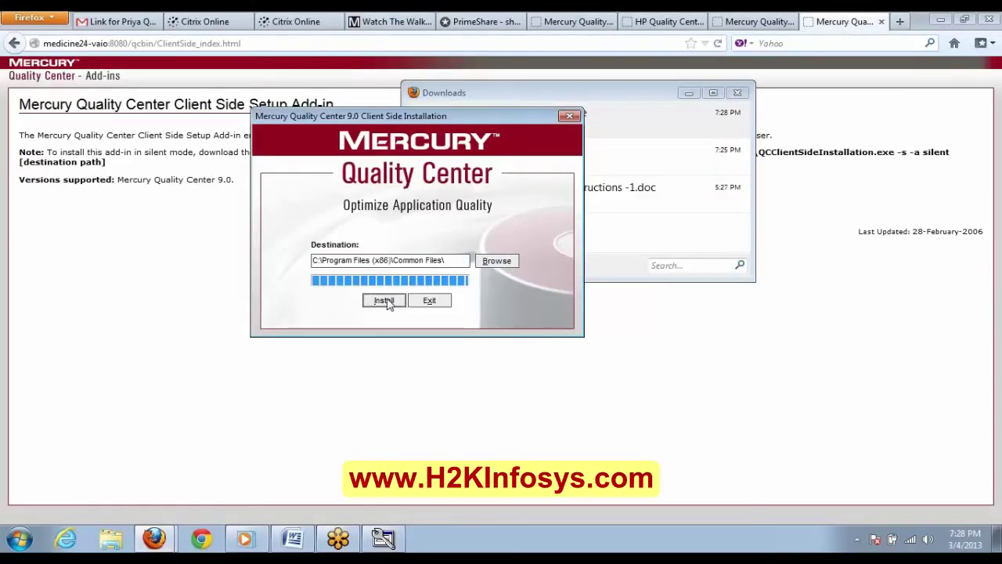
{"action": "left_click", "coordinate": [516, 306]}
{"action": "left_click", "coordinate": [683, 93]}
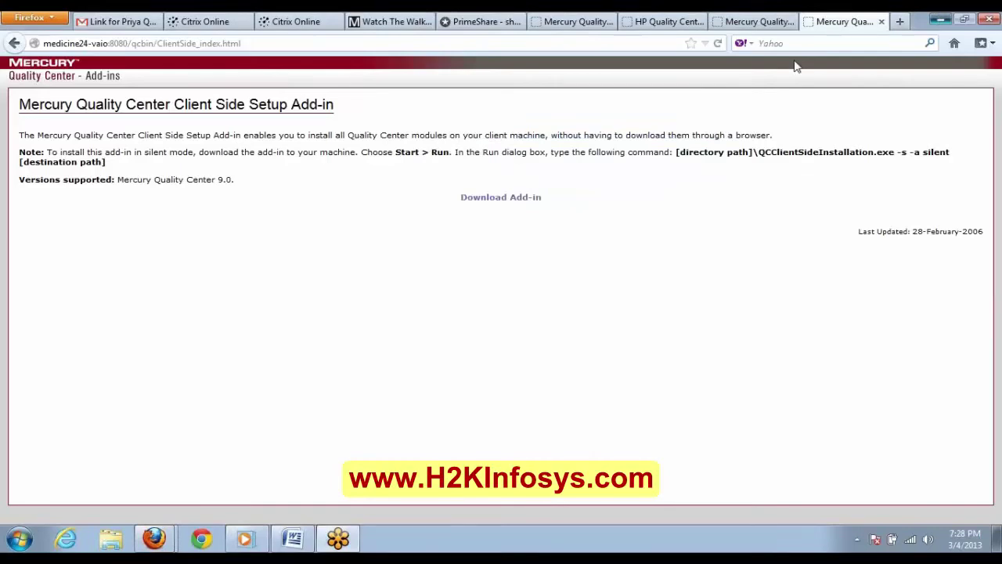
{"action": "key", "text": "super+d"}
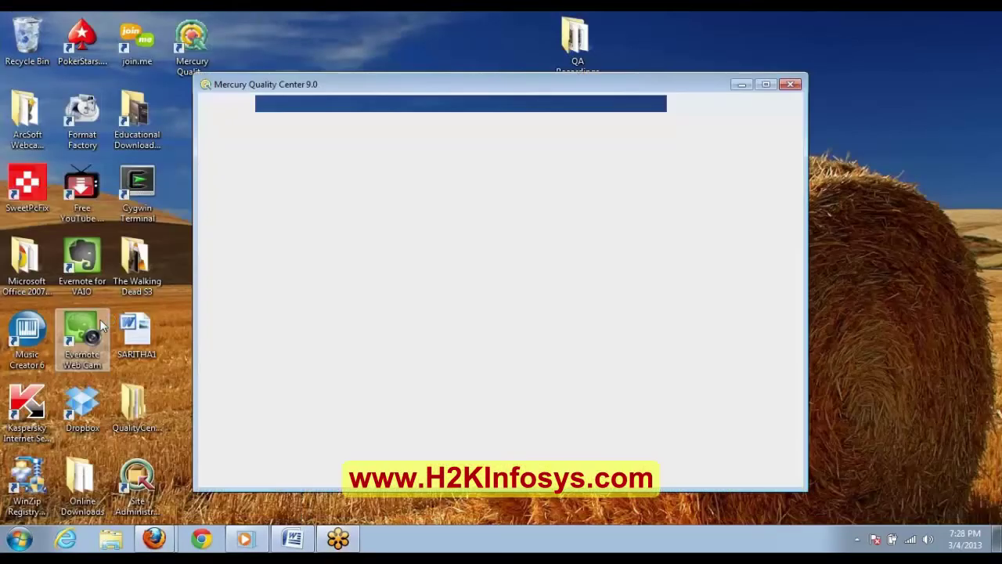
{"action": "right_click", "coordinate": [386, 100]}
{"action": "left_click", "coordinate": [431, 168]}
{"action": "key", "text": "Return"}
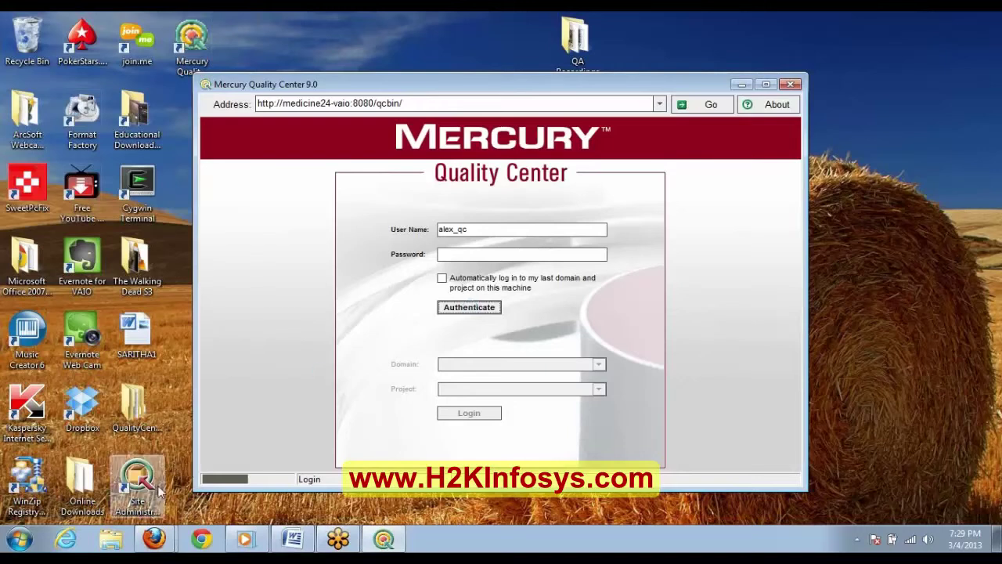
{"action": "left_click", "coordinate": [152, 540]}
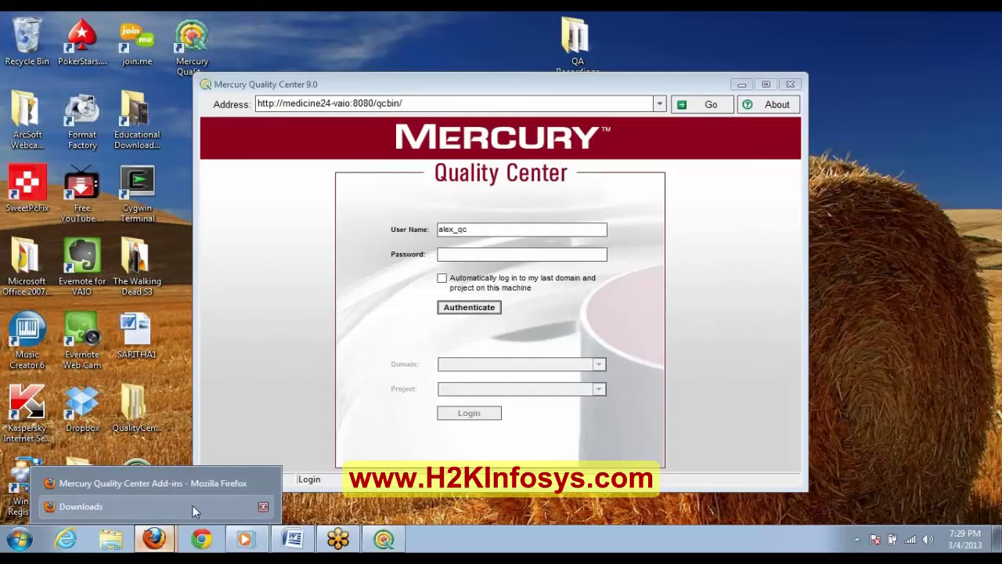
{"action": "left_click", "coordinate": [193, 505]}
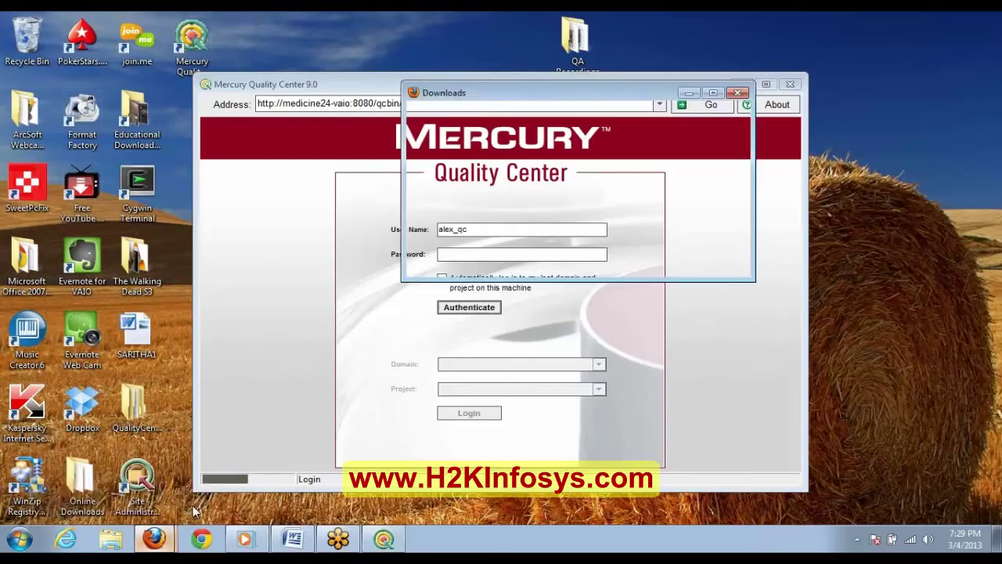
{"action": "left_click", "coordinate": [690, 97]}
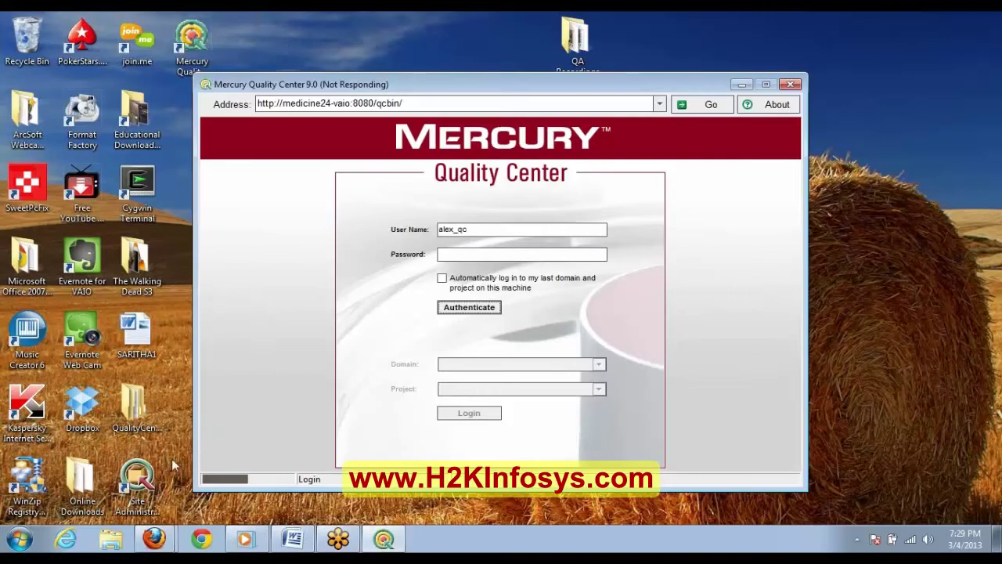
Step: Open the SQL Server Service Manager and set its server to medicine24-vaio
{"action": "left_click", "coordinate": [861, 540]}
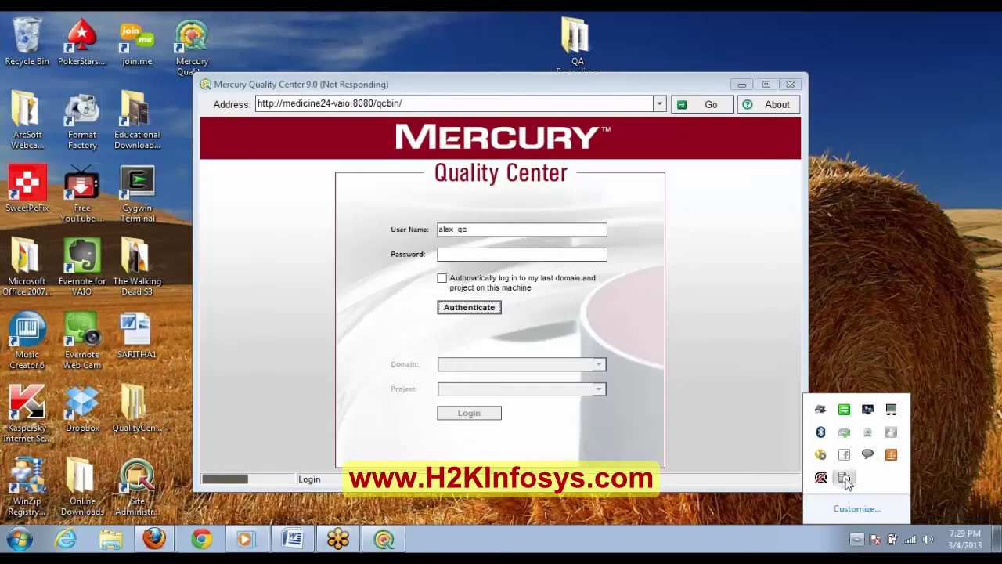
{"action": "double_click", "coordinate": [844, 478]}
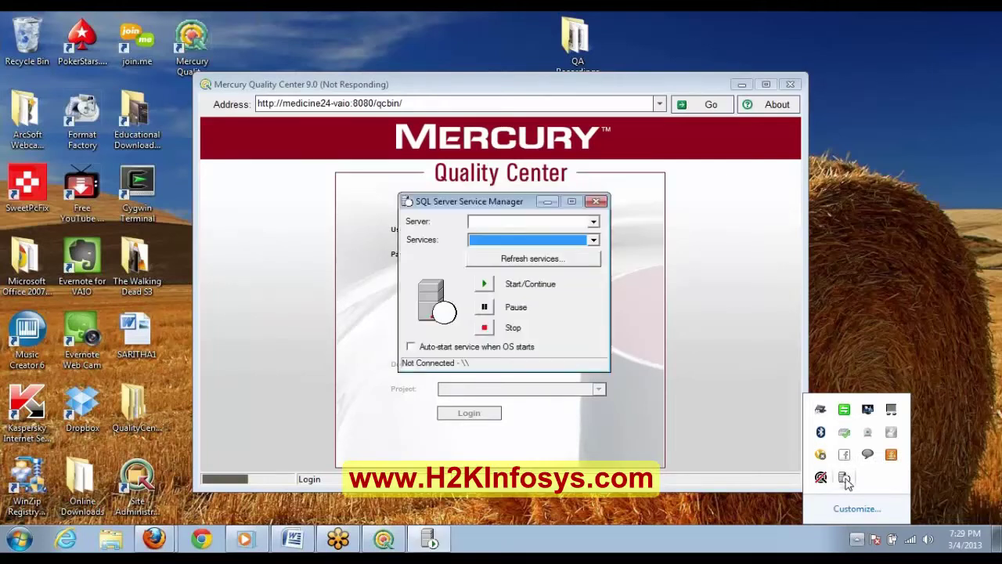
{"action": "left_click", "coordinate": [594, 225]}
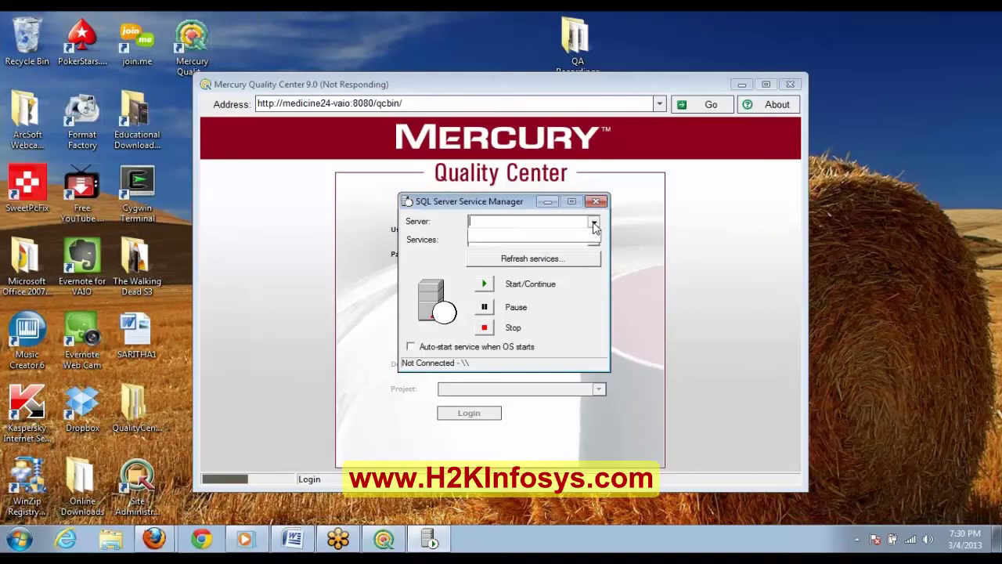
{"action": "left_click", "coordinate": [594, 224]}
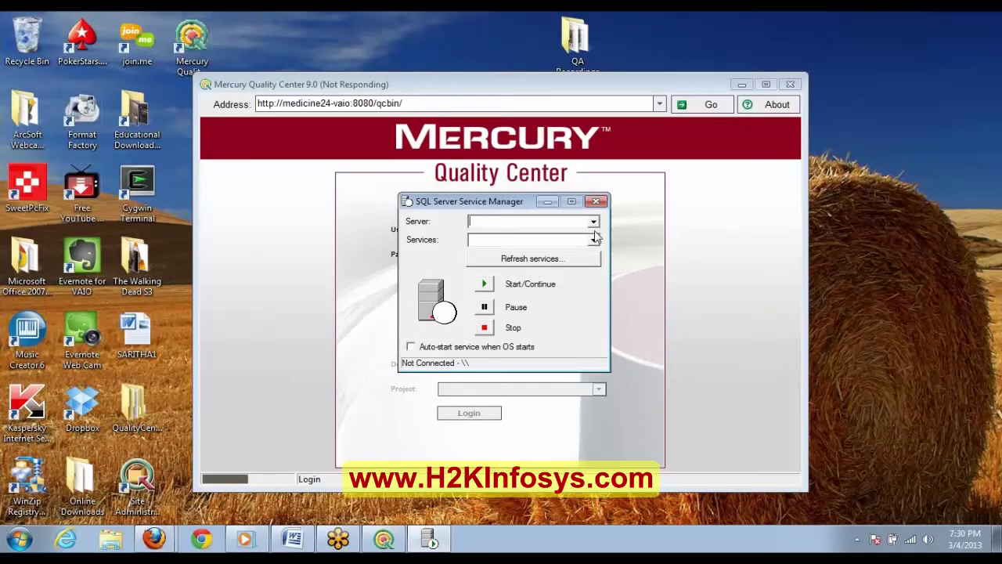
{"action": "left_click", "coordinate": [595, 224]}
{"action": "left_click", "coordinate": [595, 225]}
{"action": "type", "text": "medicine24-vaio"}
Step: Select the SQL Server service in the Service Manager and refresh the services
{"action": "left_click", "coordinate": [592, 242]}
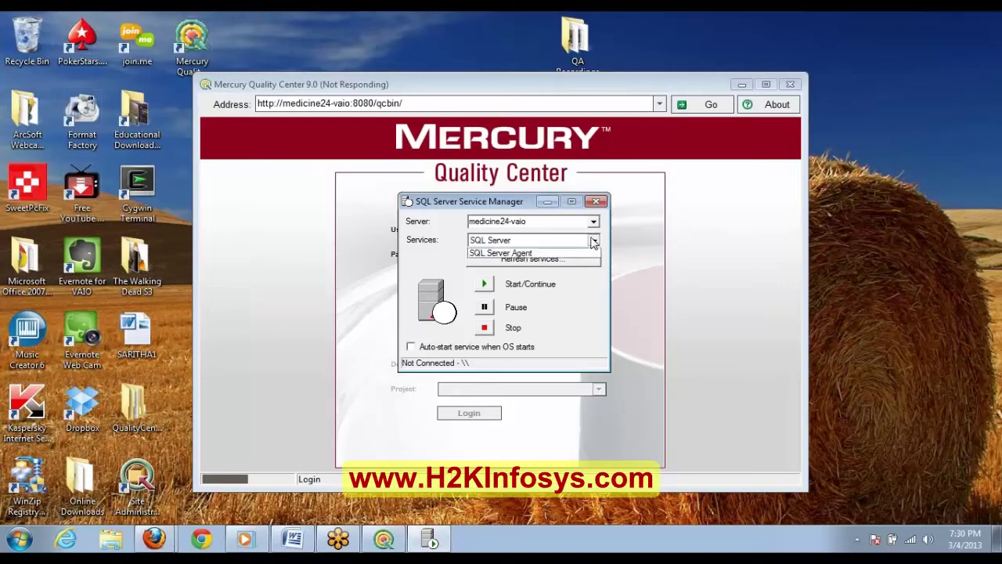
{"action": "left_click", "coordinate": [552, 267]}
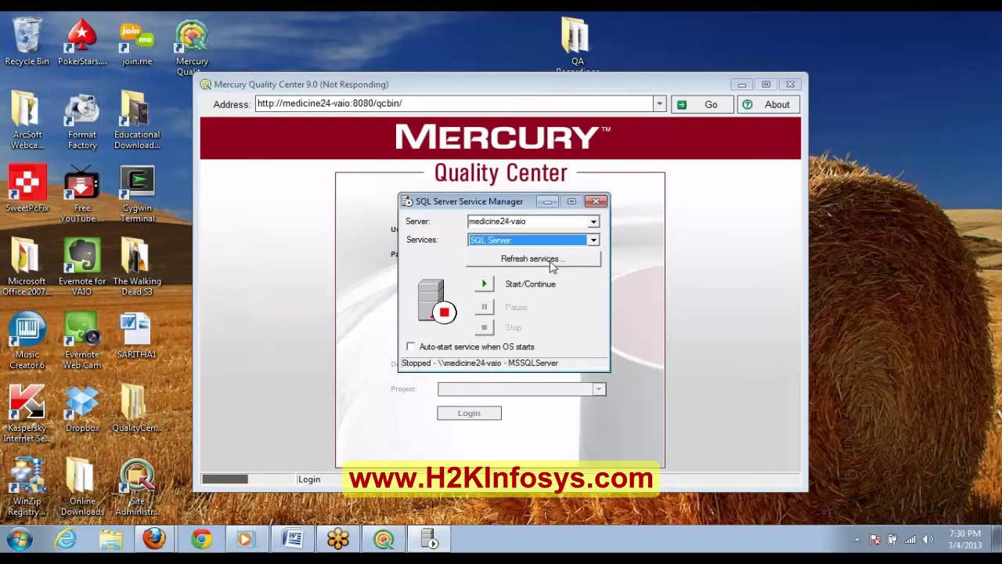
{"action": "left_click", "coordinate": [489, 262]}
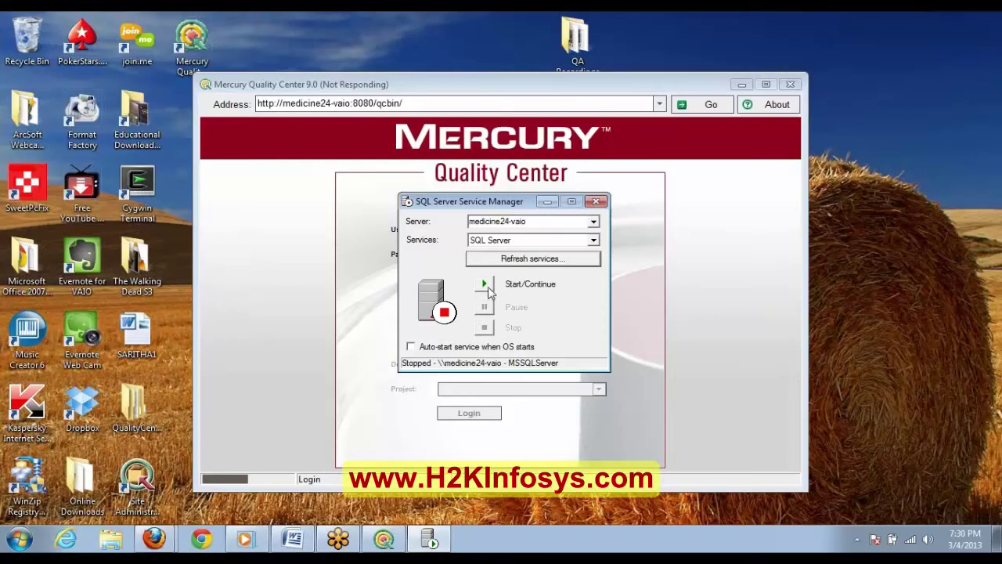
Step: Try to start the SQL Server service on medicine24-vaio, enable its auto-start when the OS starts, and refresh the services
{"action": "left_click", "coordinate": [486, 289]}
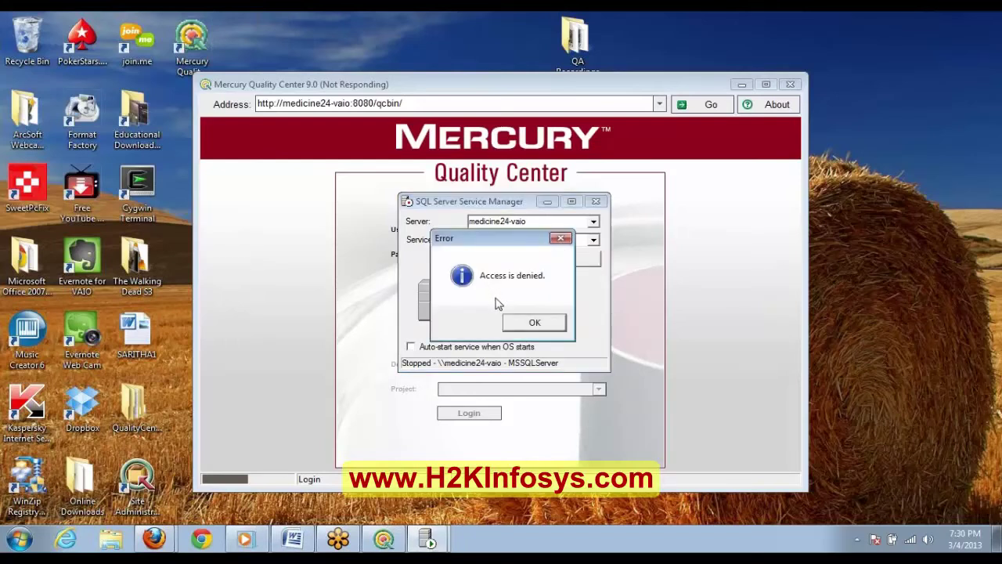
{"action": "left_click", "coordinate": [548, 325]}
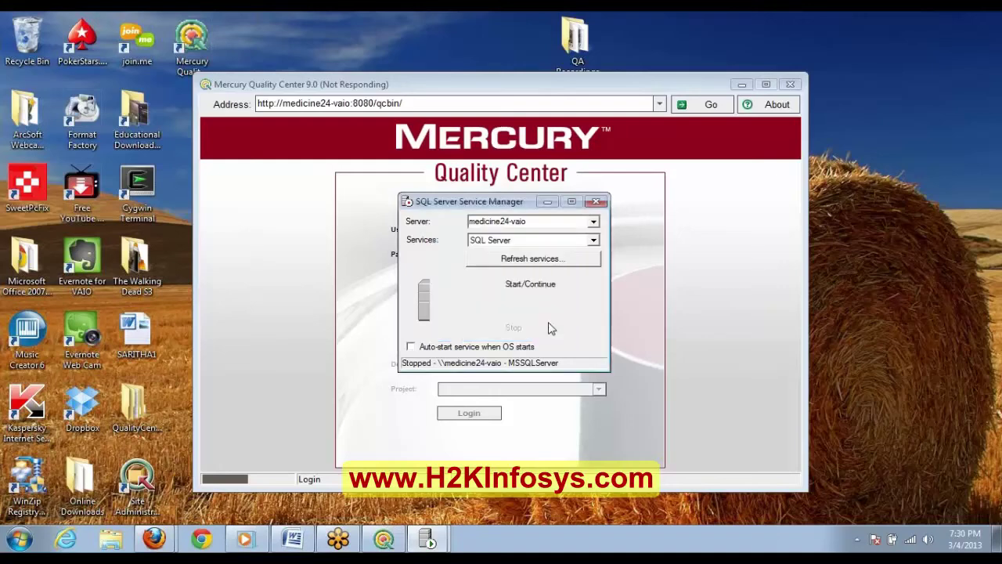
{"action": "left_click", "coordinate": [617, 329]}
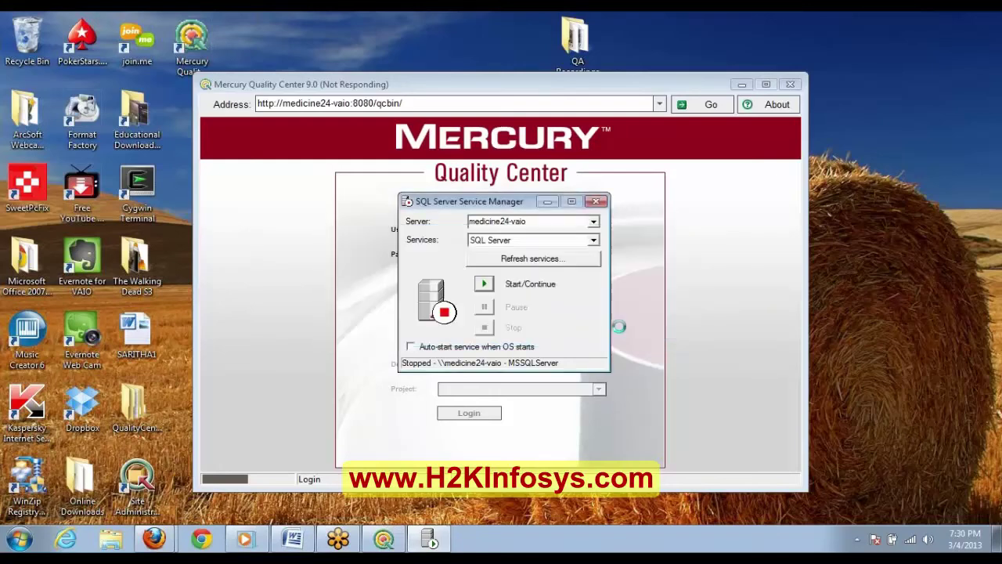
{"action": "left_click", "coordinate": [415, 348]}
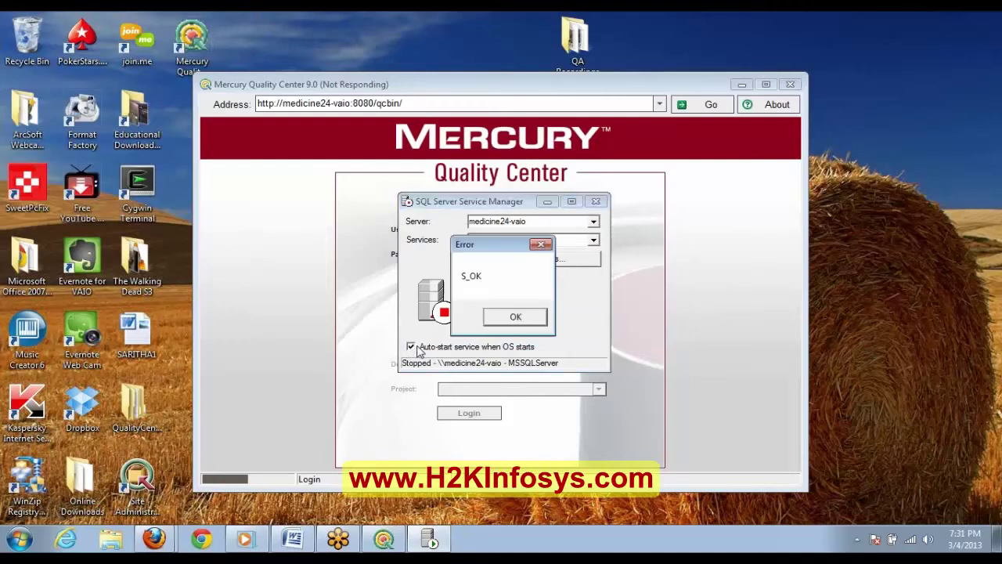
{"action": "left_click", "coordinate": [515, 317]}
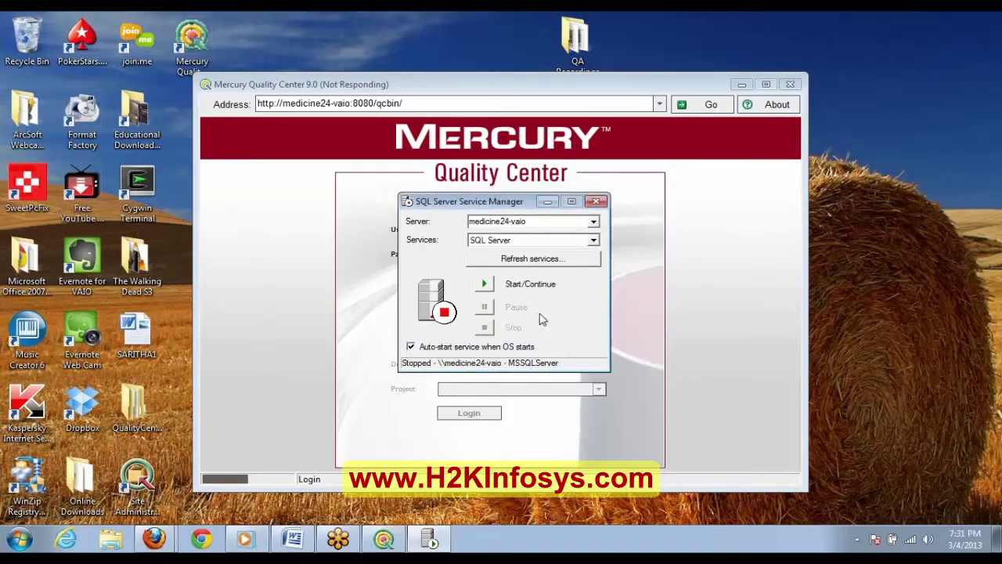
{"action": "left_click", "coordinate": [552, 260]}
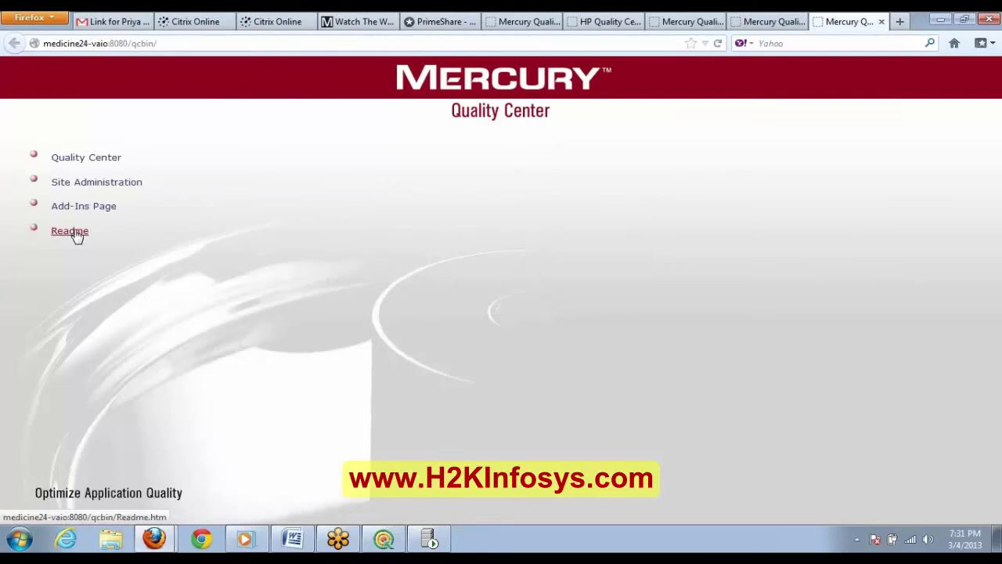
Step: Minimise the browser and open the Site Administration page from its desktop shortcut
{"action": "left_click", "coordinate": [944, 20]}
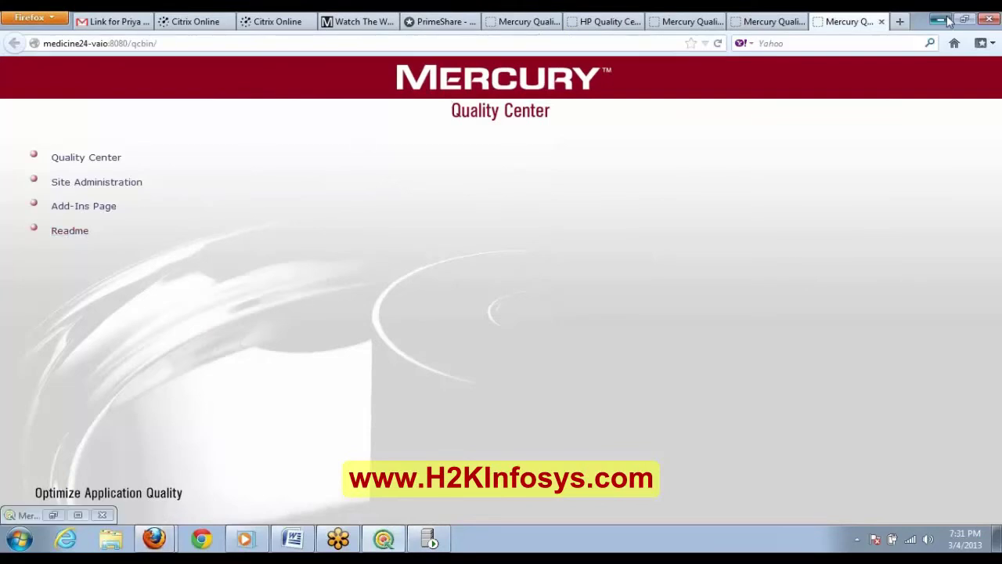
{"action": "left_click", "coordinate": [944, 22]}
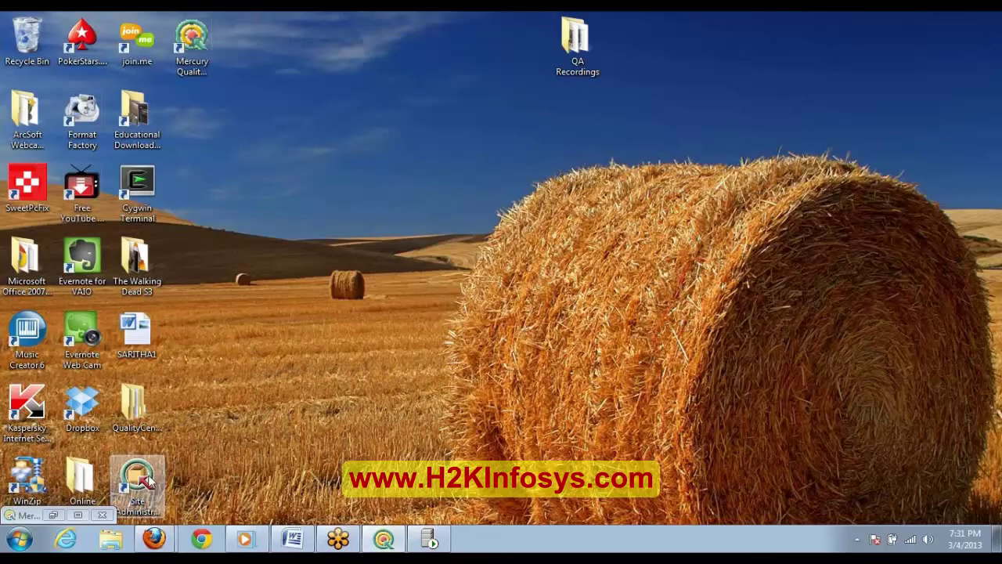
{"action": "left_click", "coordinate": [148, 479]}
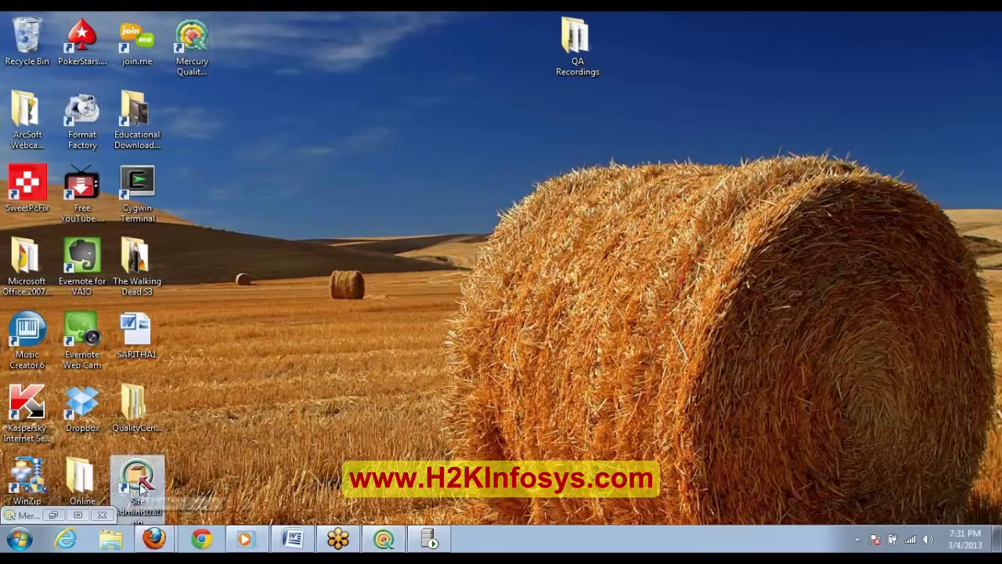
{"action": "double_click", "coordinate": [142, 484]}
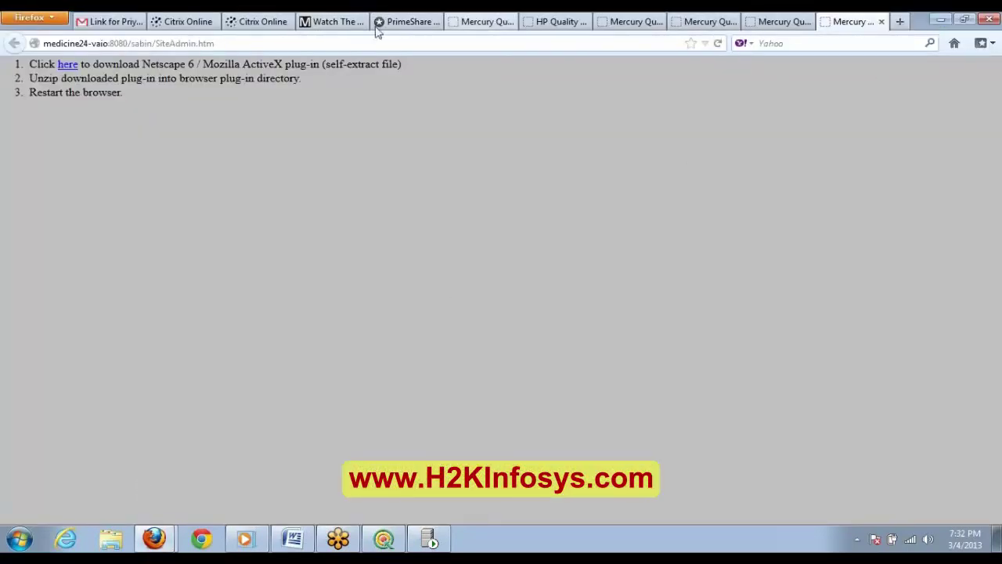
Step: Copy the Site Administration page's address and minimise the browser
{"action": "left_click", "coordinate": [189, 58]}
{"action": "right_click", "coordinate": [187, 47]}
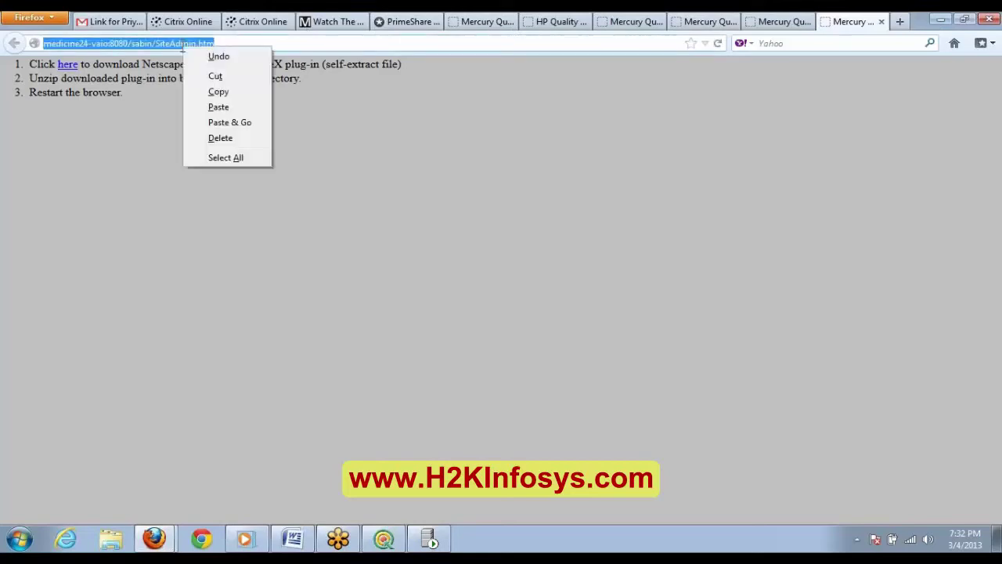
{"action": "left_click", "coordinate": [210, 89]}
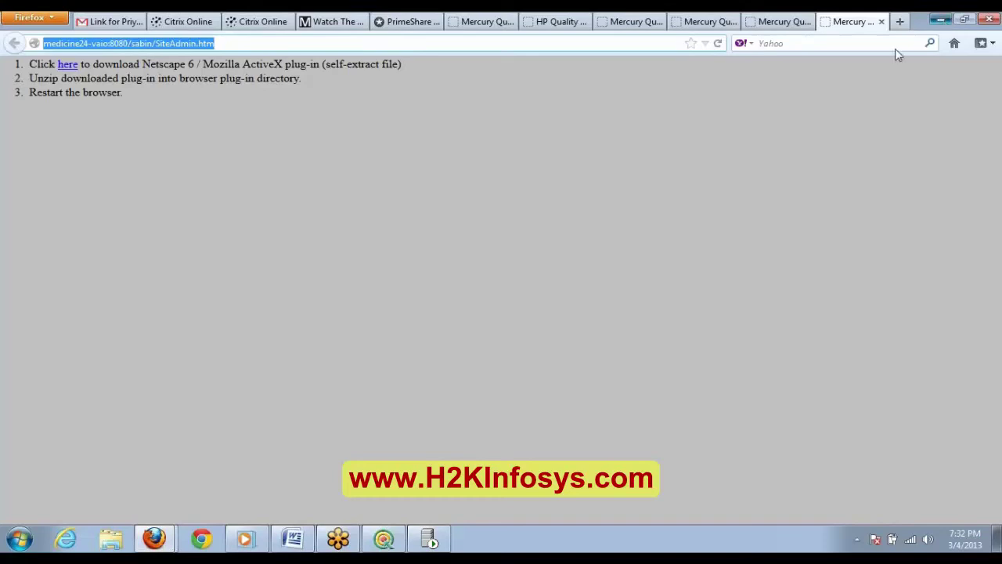
{"action": "left_click", "coordinate": [940, 21]}
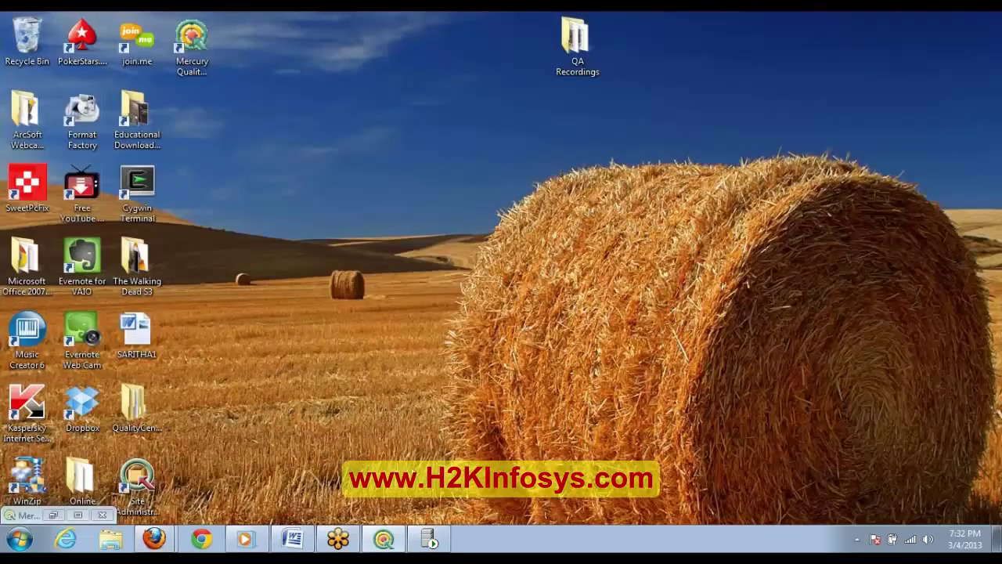
Step: Restore the Quality Center and SQL Server Service Manager windows and replace the server name with the copied Site Administration address
{"action": "left_click", "coordinate": [384, 539]}
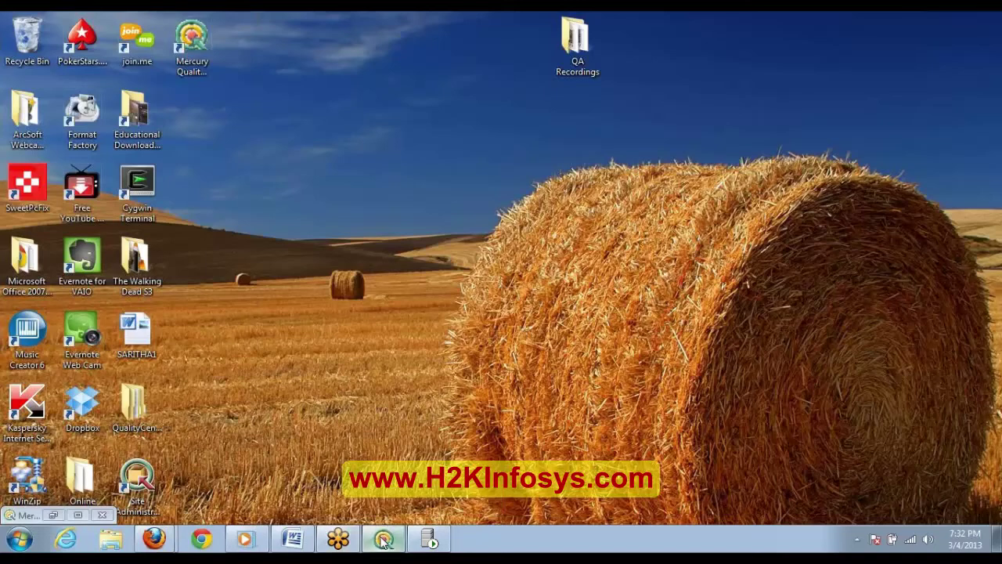
{"action": "left_click", "coordinate": [50, 514]}
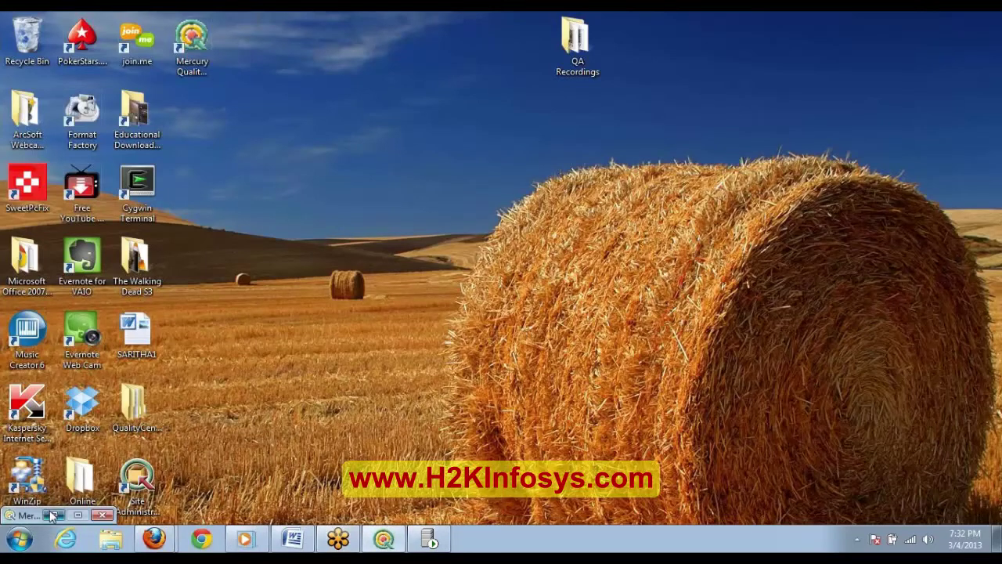
{"action": "left_click", "coordinate": [53, 515]}
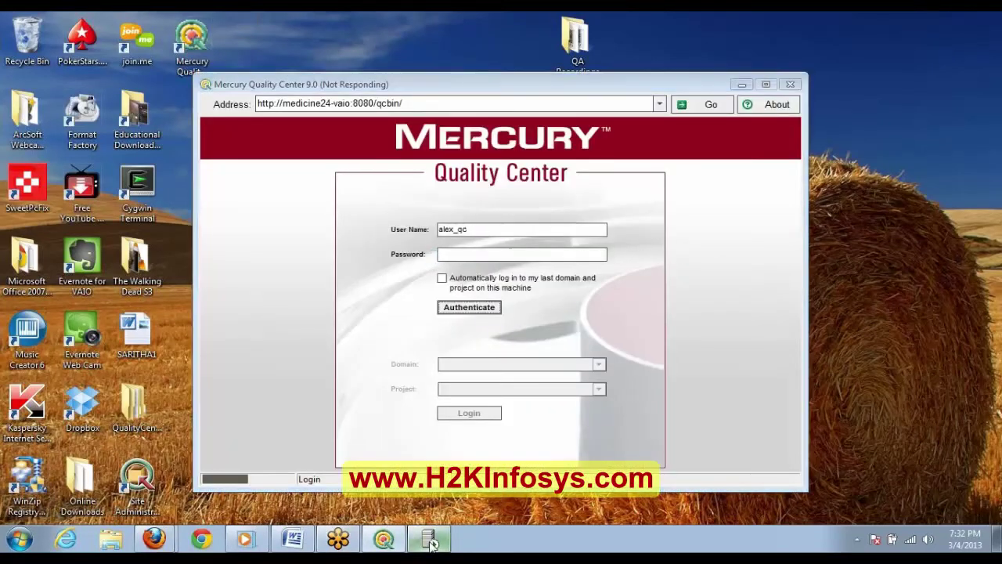
{"action": "left_click", "coordinate": [431, 540]}
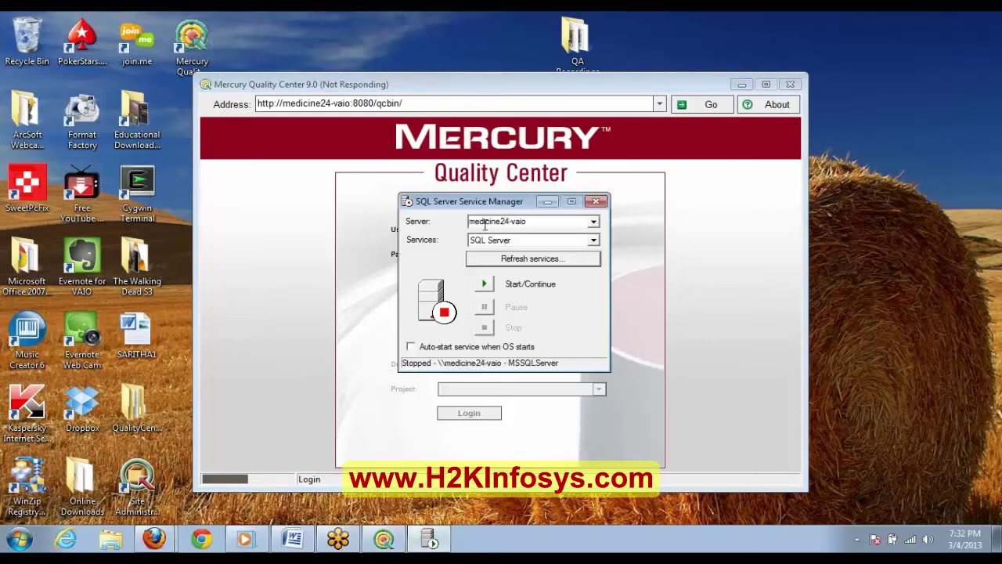
{"action": "double_click", "coordinate": [526, 223]}
{"action": "right_click", "coordinate": [519, 224]}
{"action": "left_click", "coordinate": [548, 282]}
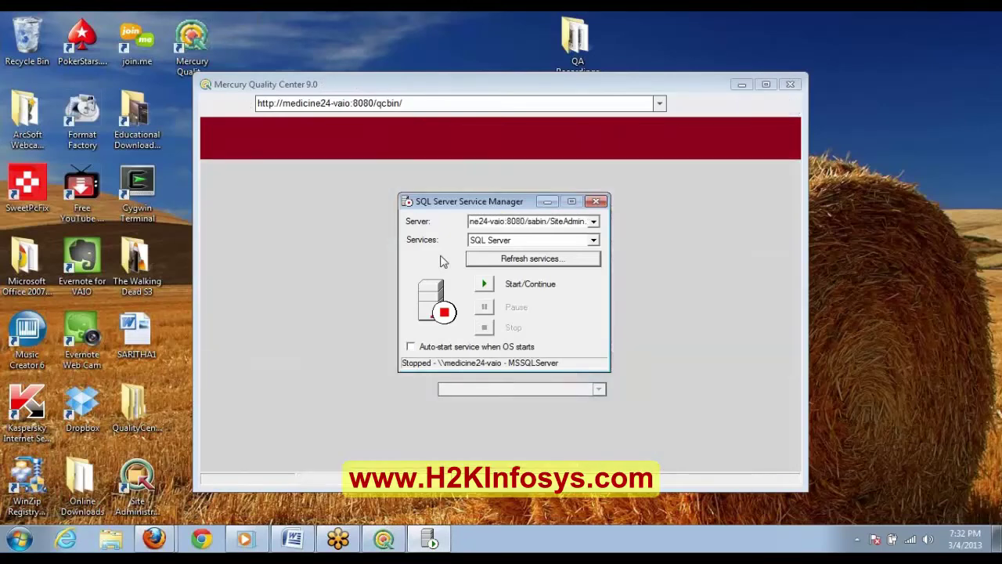
Step: Trim the pasted server address in the SQL Server Service Manager down to medicine24-vaio
{"action": "key", "text": "BackSpace"}
{"action": "key", "text": "BackSpace"}
{"action": "key", "text": "BackSpace"}
{"action": "key", "text": "BackSpace"}
{"action": "key", "text": "BackSpace"}
{"action": "key", "text": "BackSpace"}
{"action": "key", "text": "BackSpace"}
{"action": "key", "text": "BackSpace"}
{"action": "key", "text": "BackSpace"}
{"action": "key", "text": "BackSpace"}
{"action": "key", "text": "BackSpace"}
{"action": "key", "text": "BackSpace"}
{"action": "key", "text": "BackSpace"}
{"action": "key", "text": "BackSpace"}
{"action": "key", "text": "BackSpace"}
{"action": "key", "text": "BackSpace"}
{"action": "key", "text": "BackSpace"}
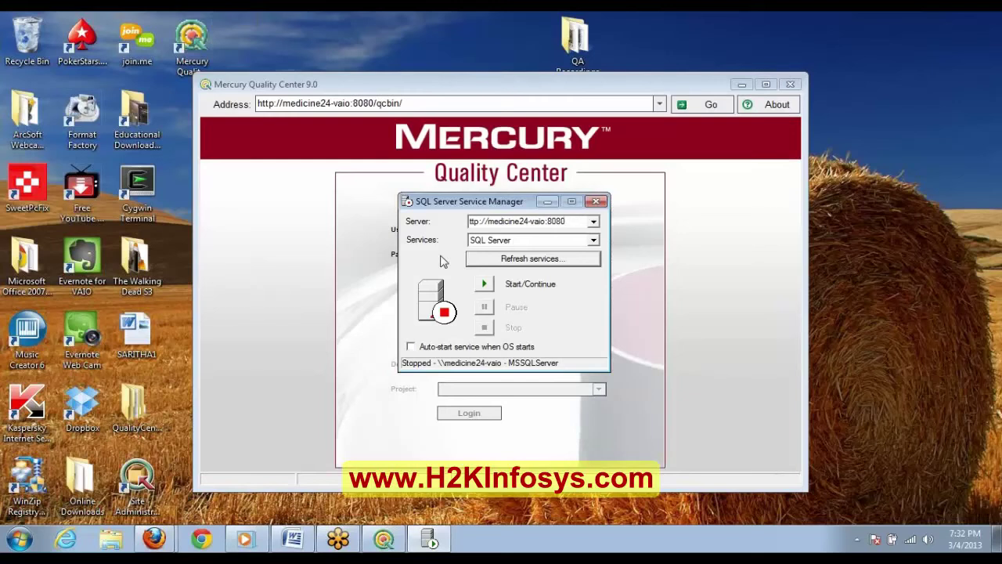
{"action": "key", "text": "BackSpace"}
{"action": "key", "text": "BackSpace"}
{"action": "key", "text": "BackSpace"}
{"action": "key", "text": "Left"}
{"action": "key", "text": "Left"}
{"action": "key", "text": "BackSpace"}
{"action": "key", "text": "BackSpace"}
{"action": "key", "text": "BackSpace"}
{"action": "key", "text": "BackSpace"}
{"action": "key", "text": "BackSpace"}
{"action": "key", "text": "Delete"}
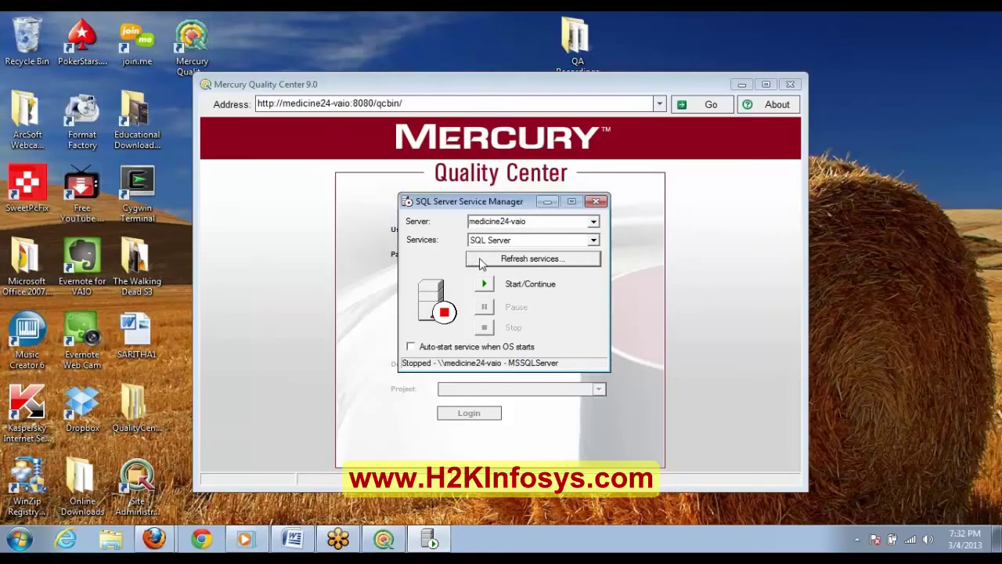
Step: Refresh the services, try again to start the SQL Server service, and dismiss the error messages
{"action": "left_click", "coordinate": [484, 264]}
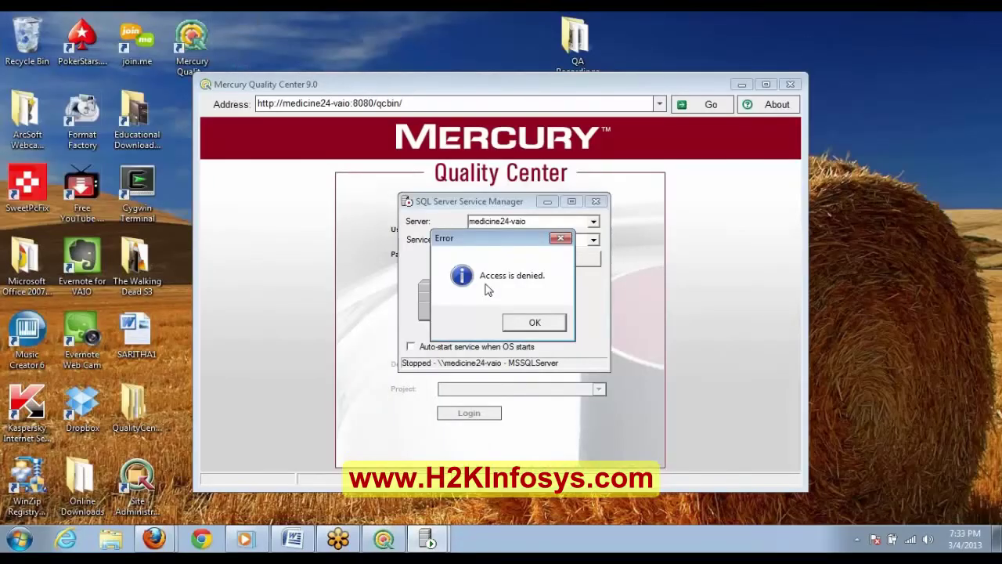
{"action": "left_click", "coordinate": [533, 323]}
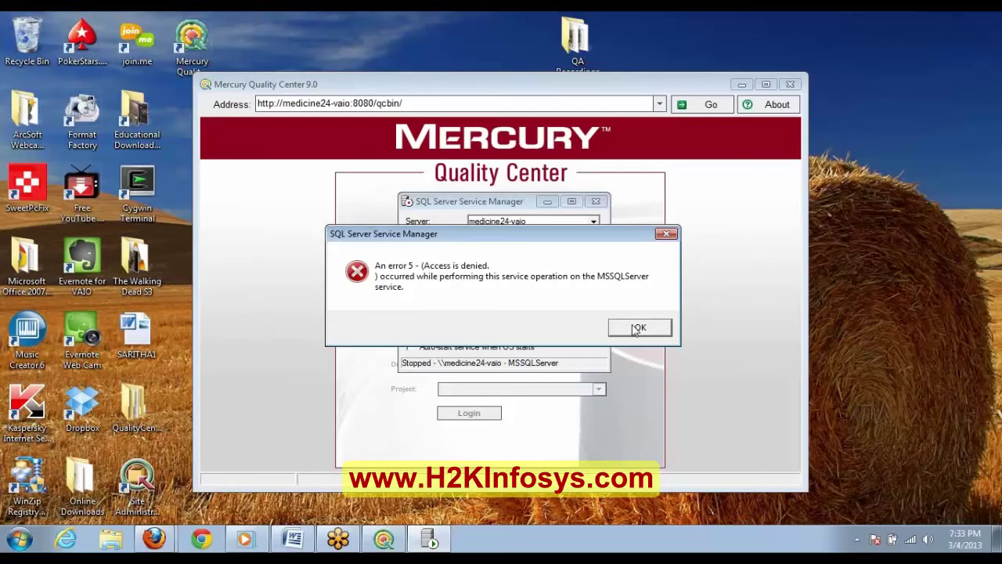
{"action": "left_click", "coordinate": [636, 329]}
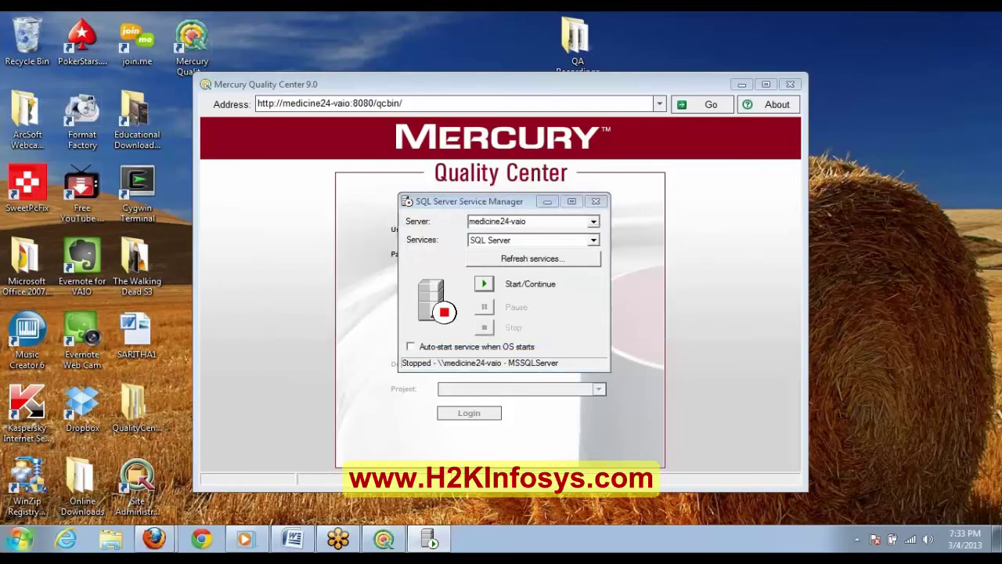
Step: Open the Windows user account settings to check the signed-in account's type
{"action": "left_click", "coordinate": [20, 540]}
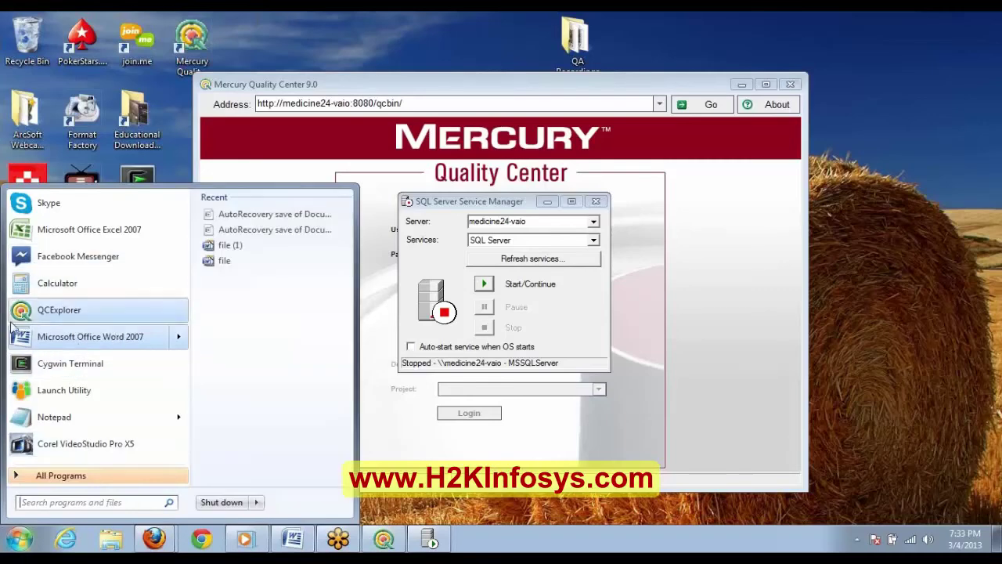
{"action": "left_click", "coordinate": [72, 475]}
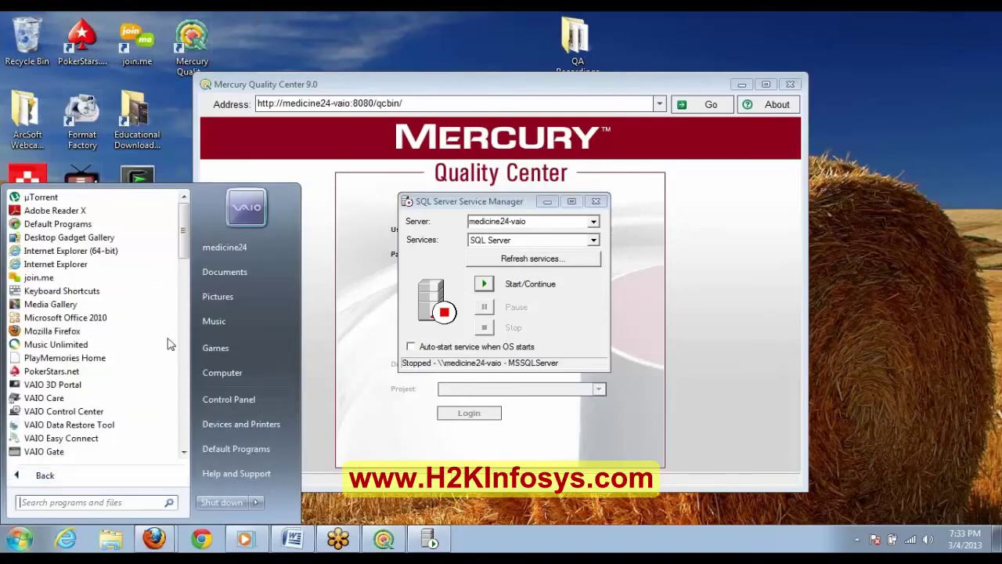
{"action": "left_click", "coordinate": [249, 211]}
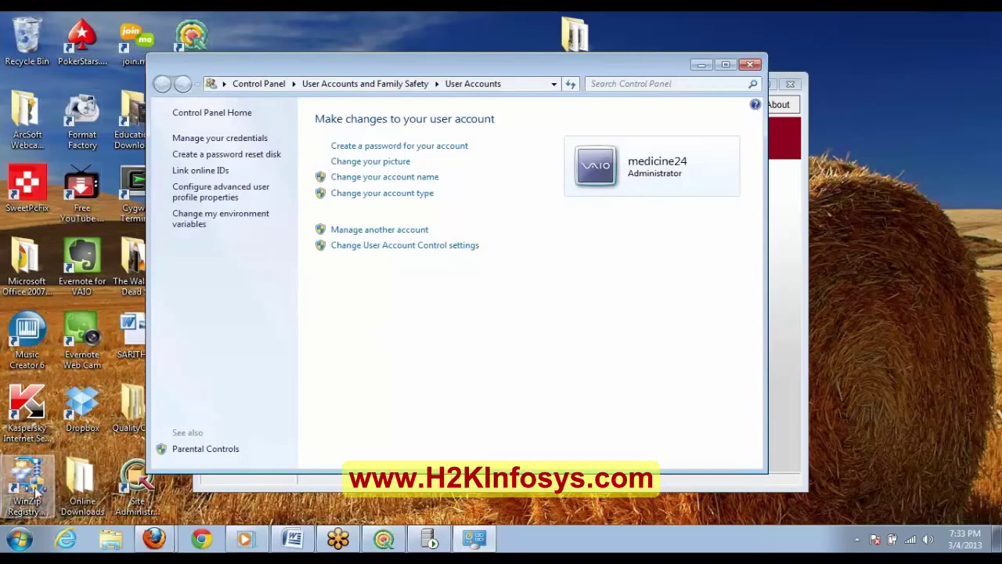
Step: Open the computer's system properties, examine its computer name and workgroup settings, and close the system, Computer and User Accounts windows
{"action": "left_click", "coordinate": [19, 538]}
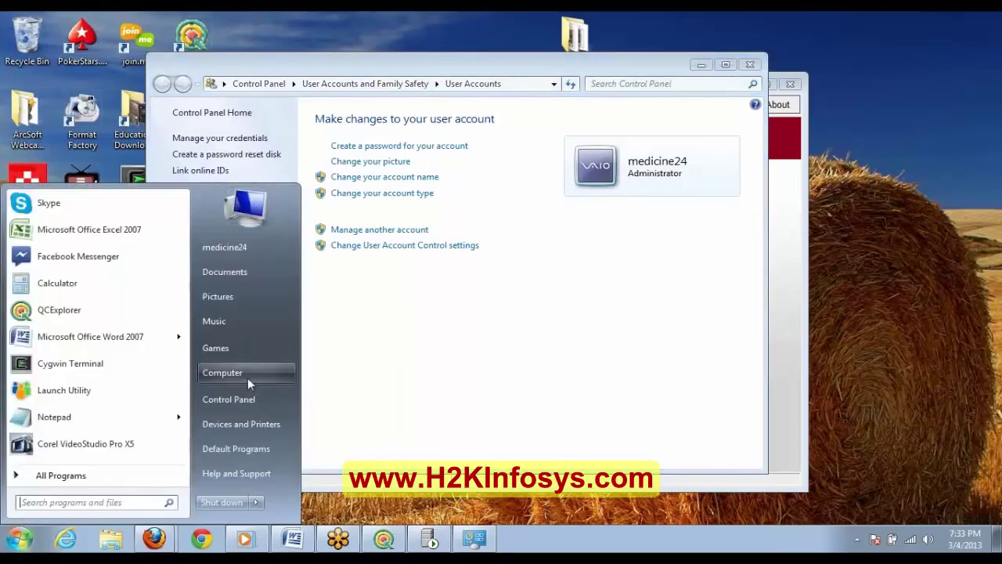
{"action": "left_click", "coordinate": [248, 378]}
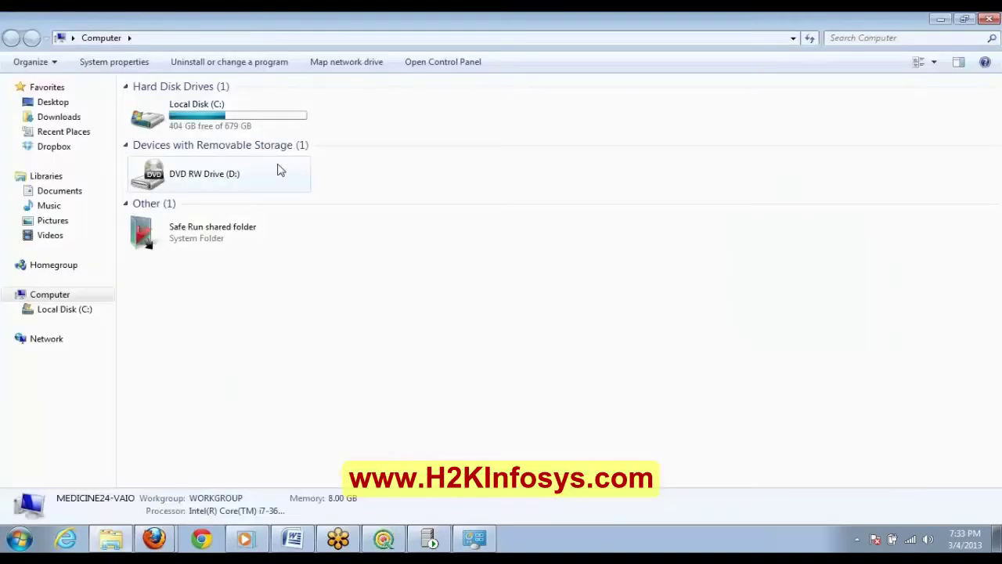
{"action": "right_click", "coordinate": [56, 298]}
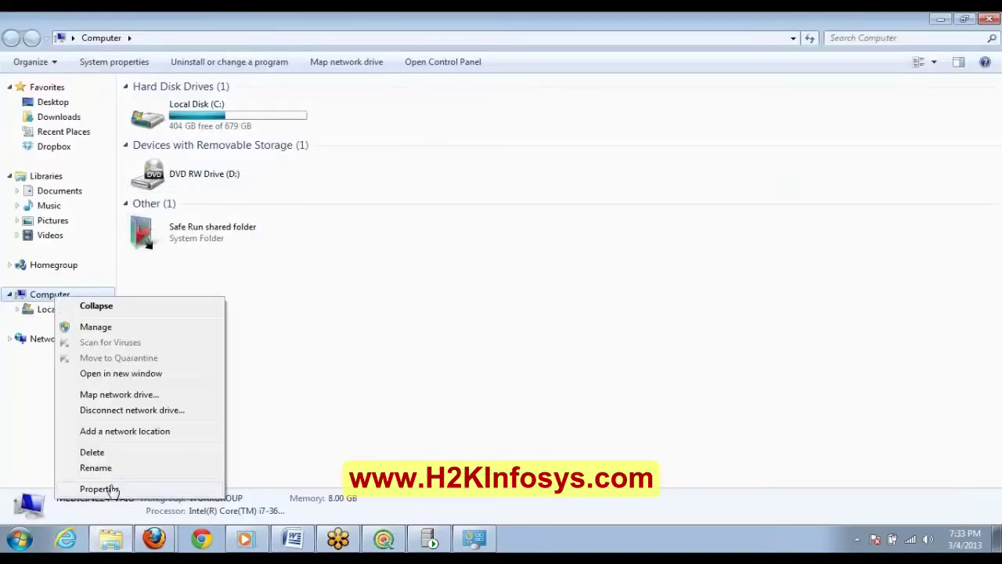
{"action": "left_click", "coordinate": [103, 488]}
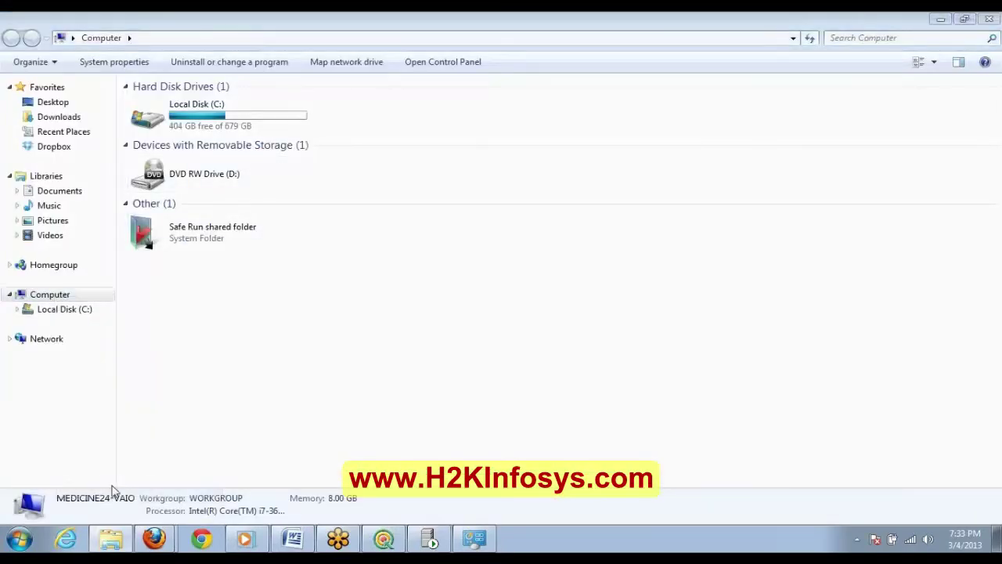
{"action": "scroll", "coordinate": [618, 260], "scroll_direction": "down", "scroll_amount": 2}
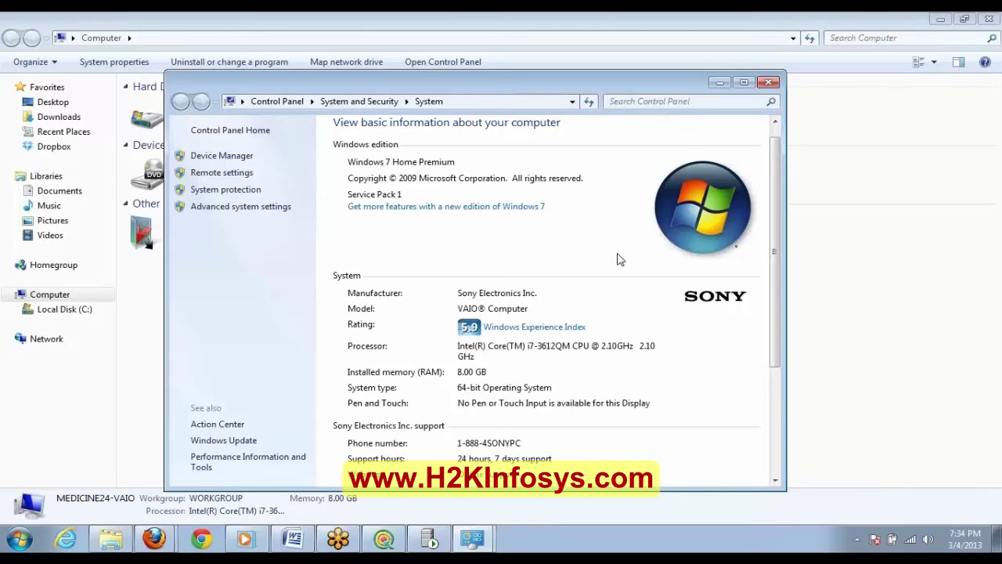
{"action": "scroll", "coordinate": [618, 259], "scroll_direction": "down", "scroll_amount": 3}
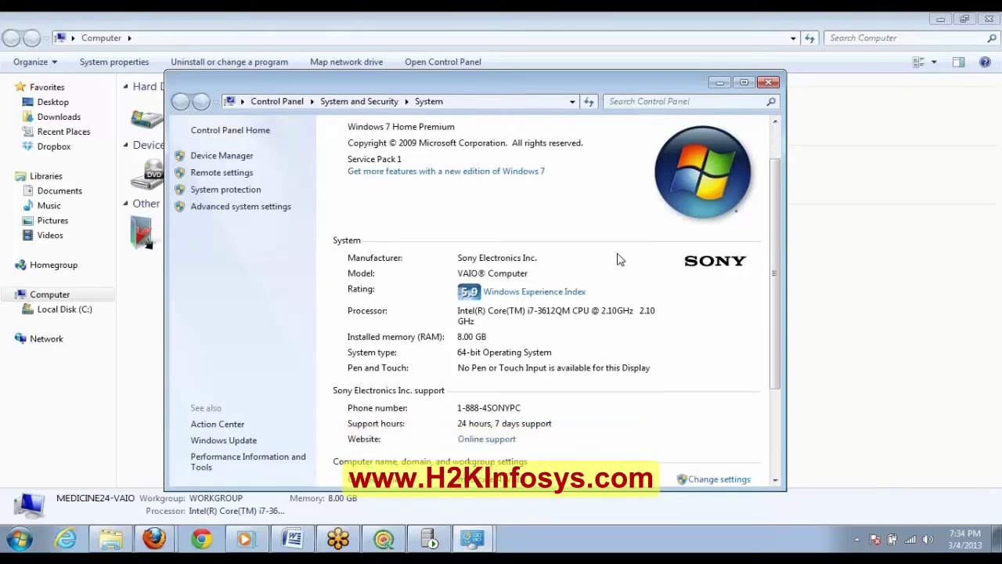
{"action": "scroll", "coordinate": [618, 259], "scroll_direction": "down", "scroll_amount": 2}
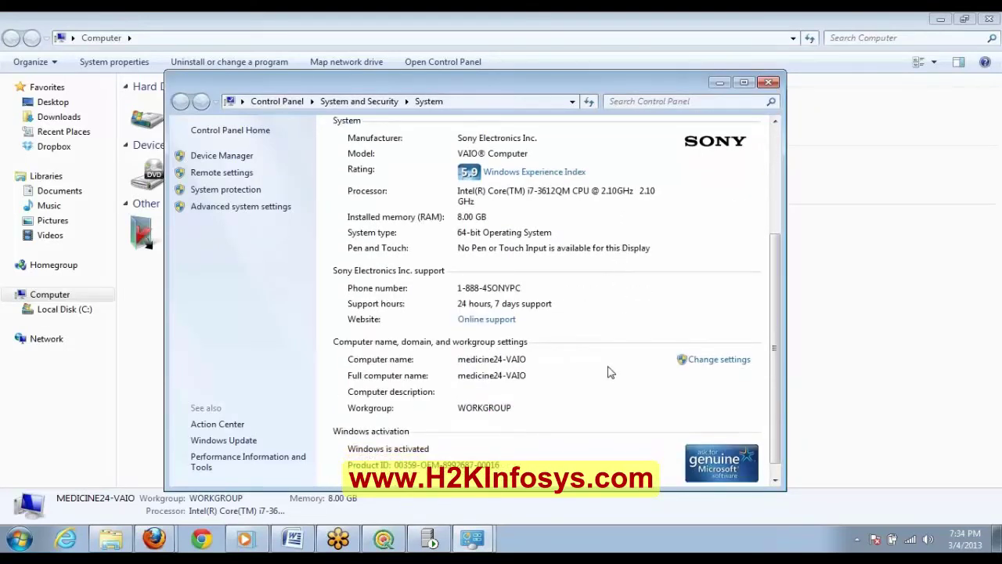
{"action": "scroll", "coordinate": [610, 373], "scroll_direction": "down", "scroll_amount": 1}
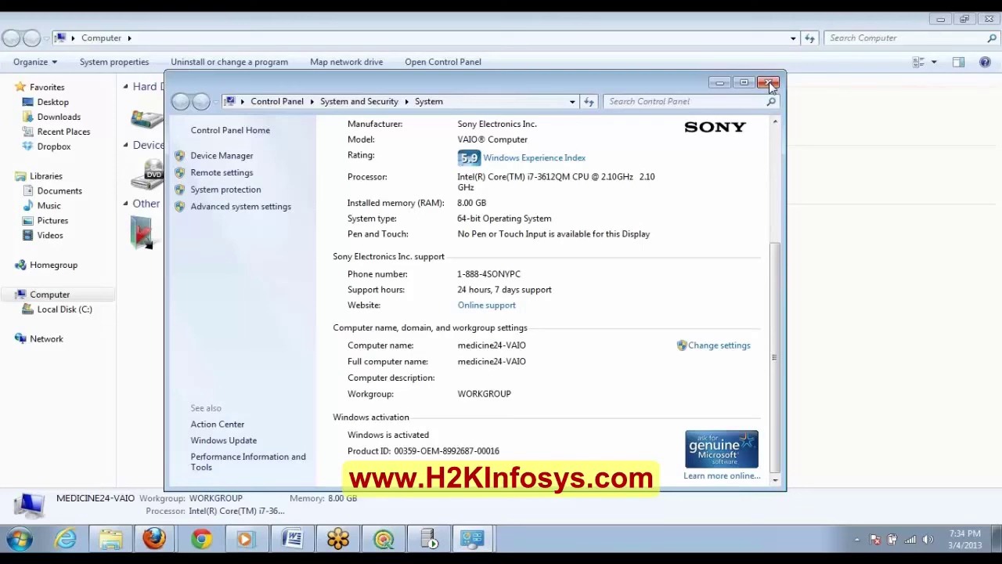
{"action": "left_click", "coordinate": [770, 84]}
{"action": "left_click", "coordinate": [991, 19]}
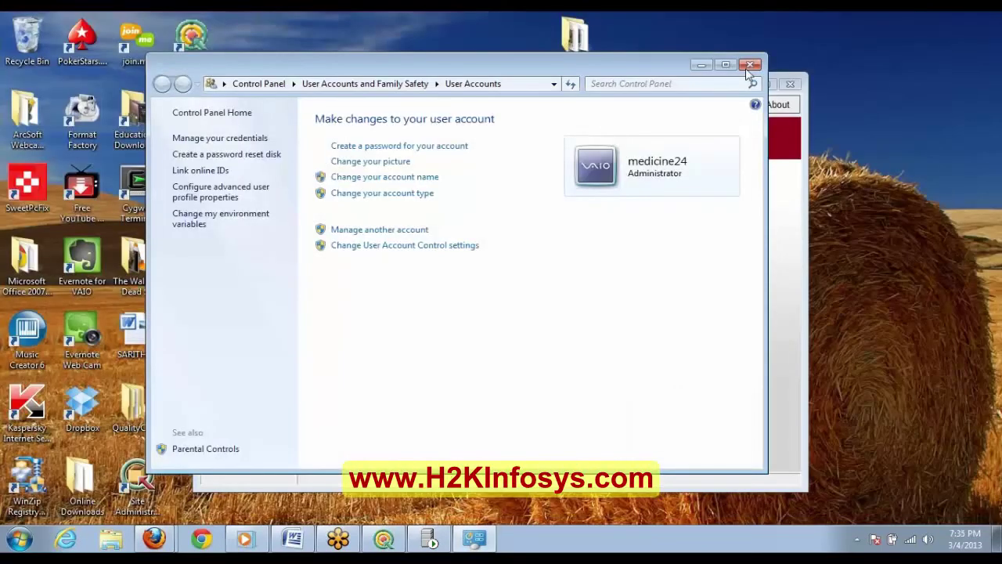
{"action": "left_click", "coordinate": [750, 65]}
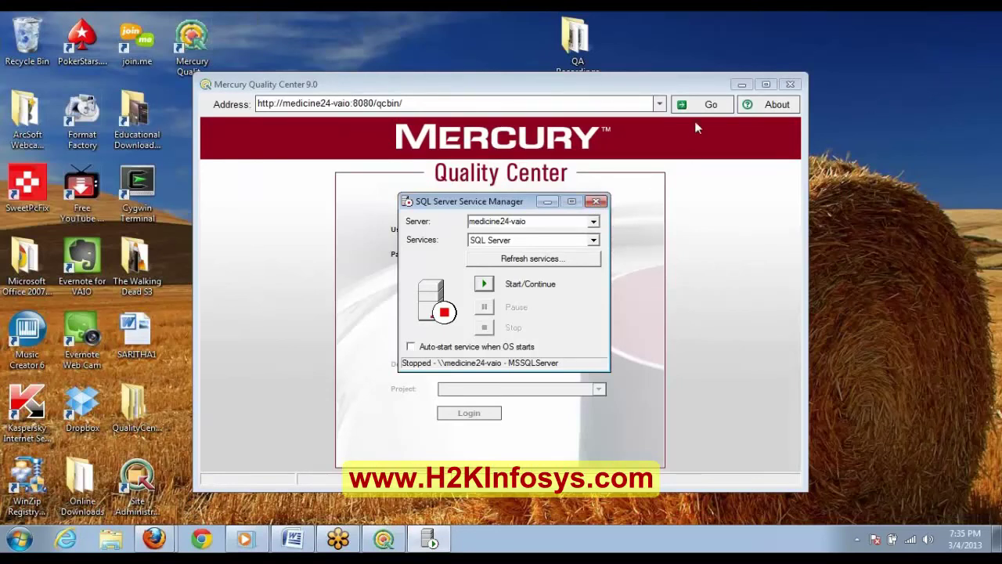
{"action": "left_click", "coordinate": [903, 95]}
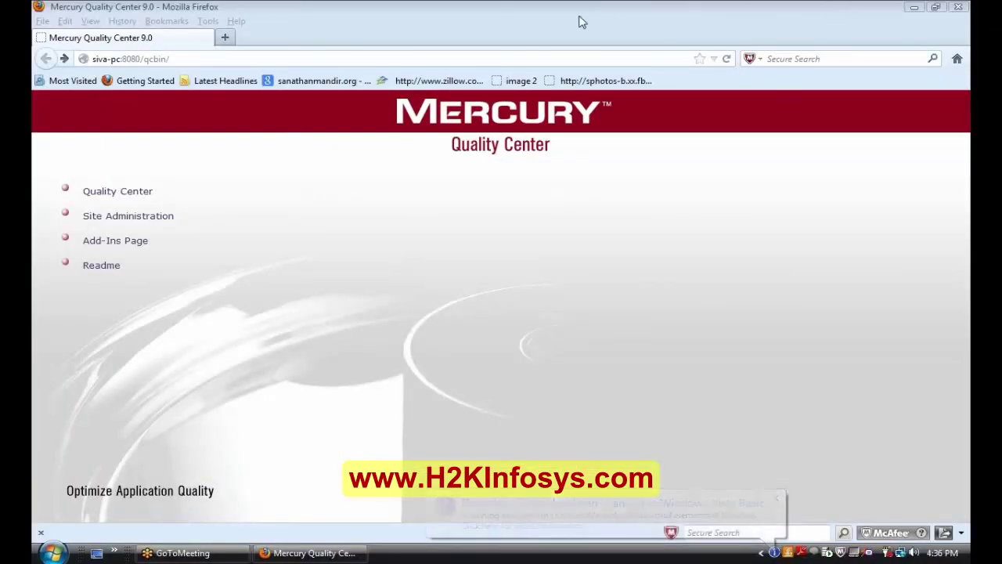
Step: Launch QCExplorer on the other computer, where the Quality Center start page is open in Firefox
{"action": "left_click", "coordinate": [582, 22]}
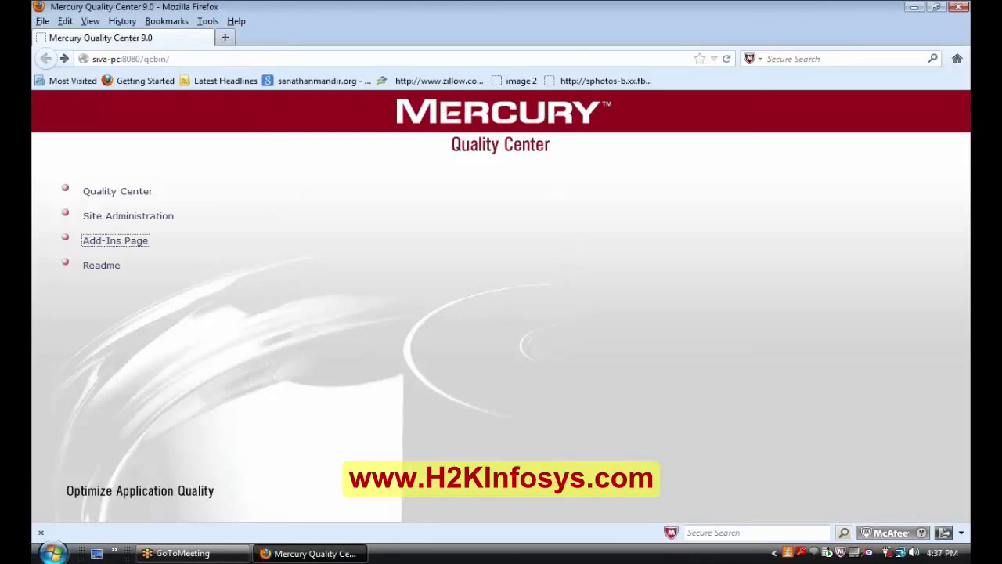
{"action": "left_click", "coordinate": [52, 553]}
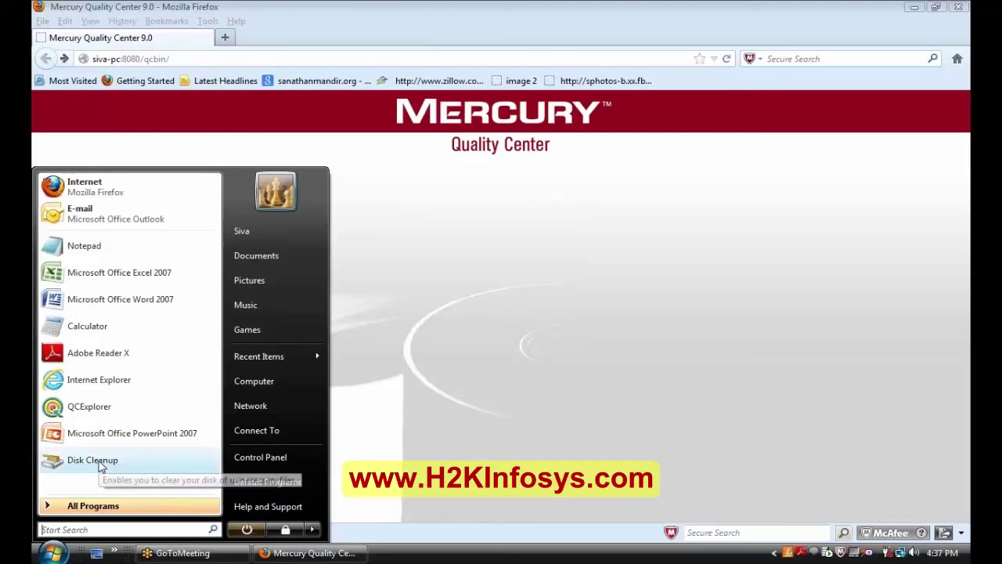
{"action": "left_click", "coordinate": [94, 415]}
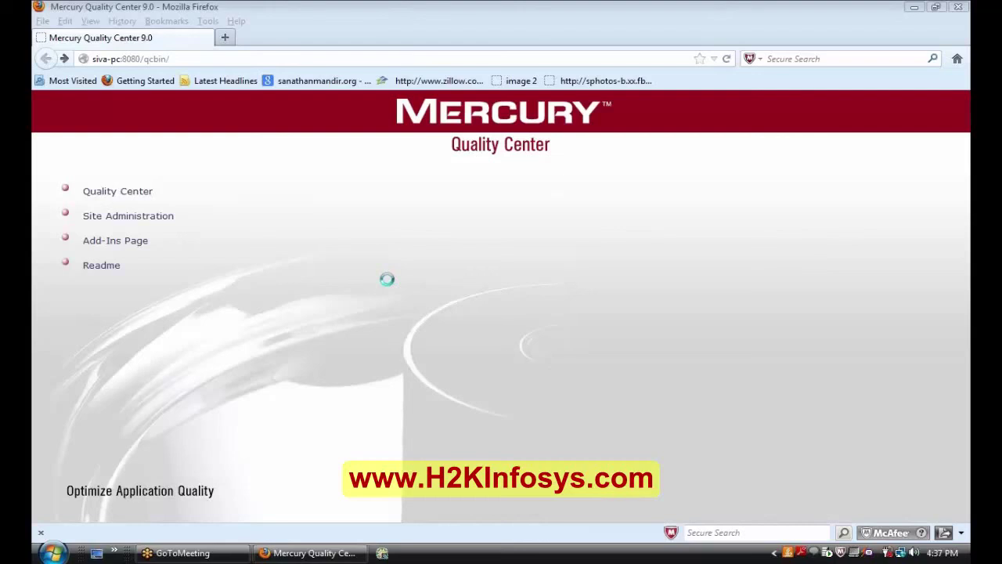